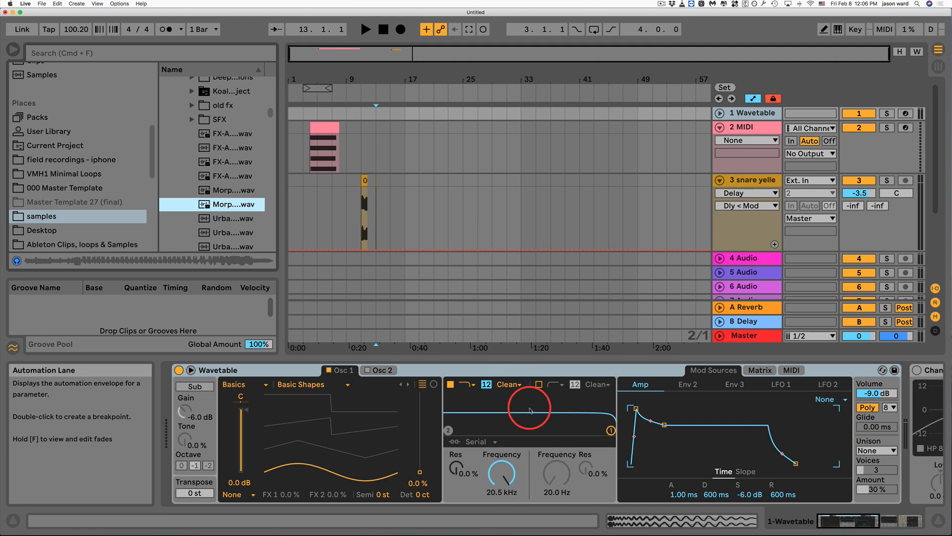
- Load the Saw PW Bass wavetable into the Wavetable instrument's first oscillator
click(497, 419)
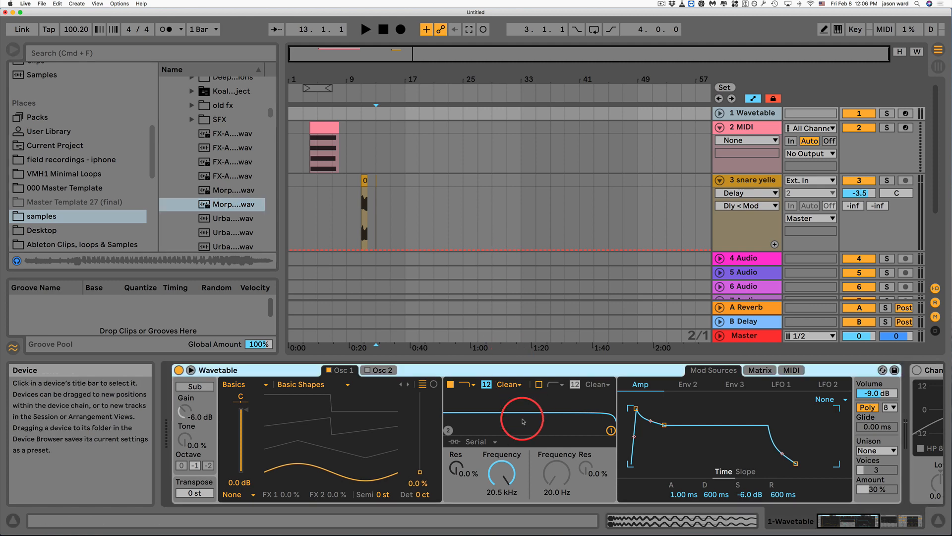
click(300, 384)
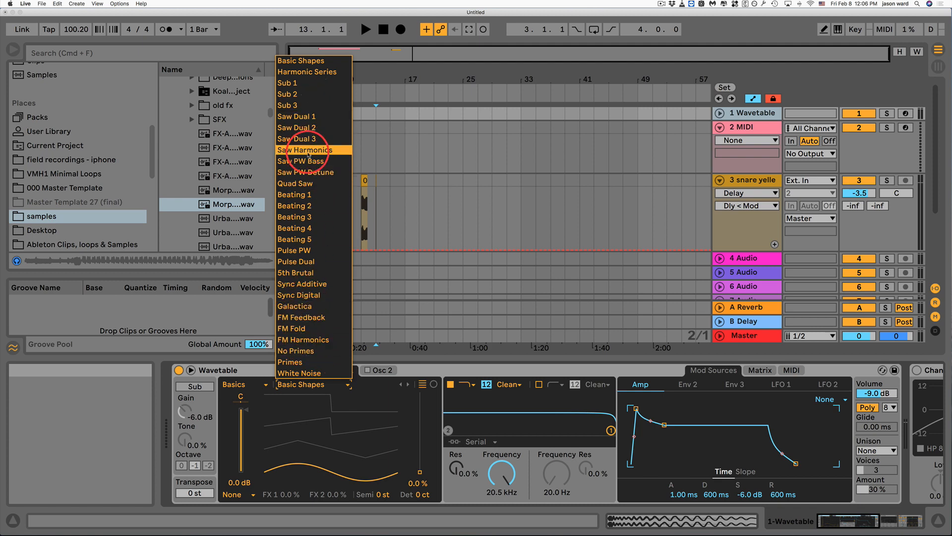
click(308, 161)
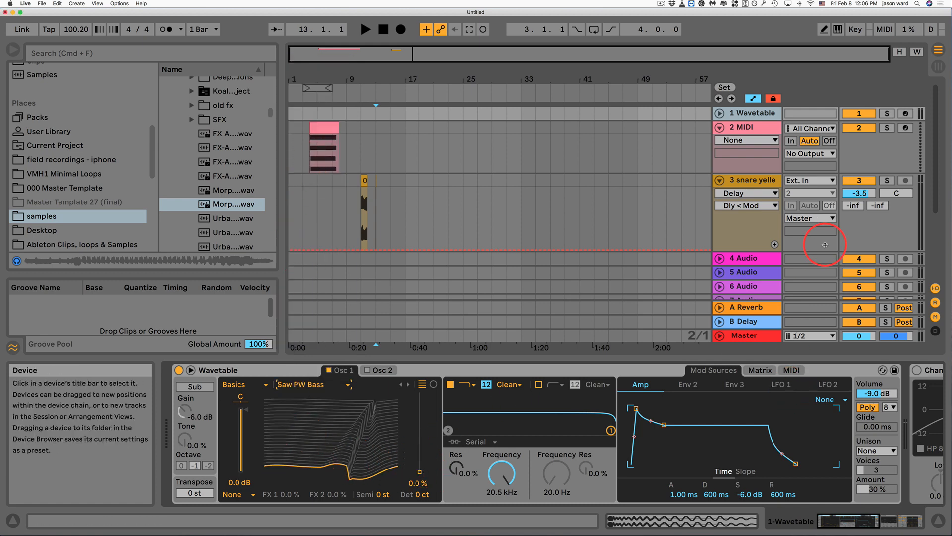
- Arm the Wavetable track, enable the computer MIDI keyboard, and play a note while raising oscillator 1's wave position to 55%
click(905, 113)
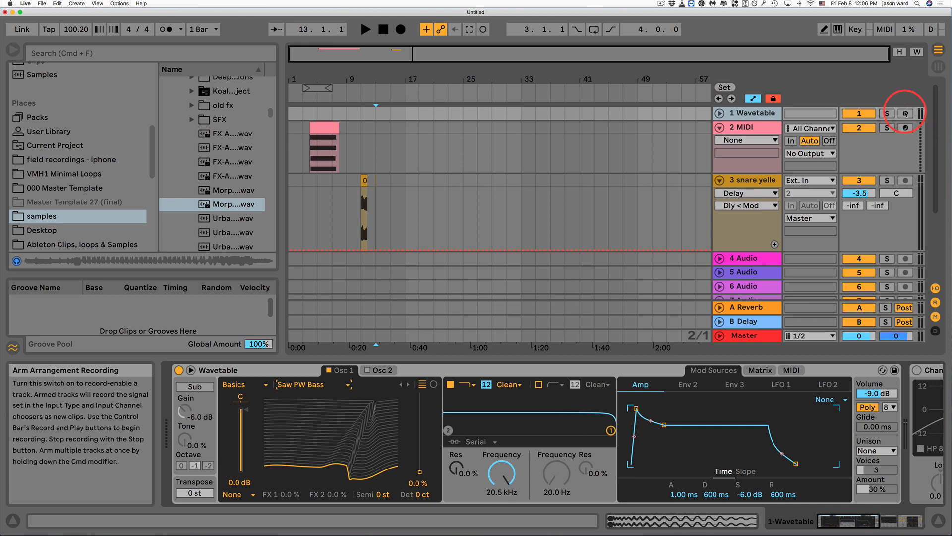
key(a)
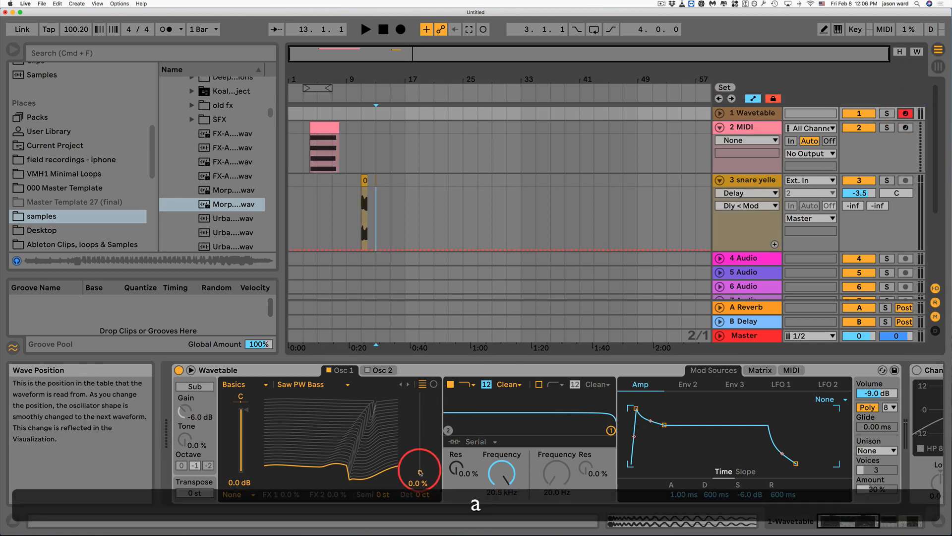
click(838, 29)
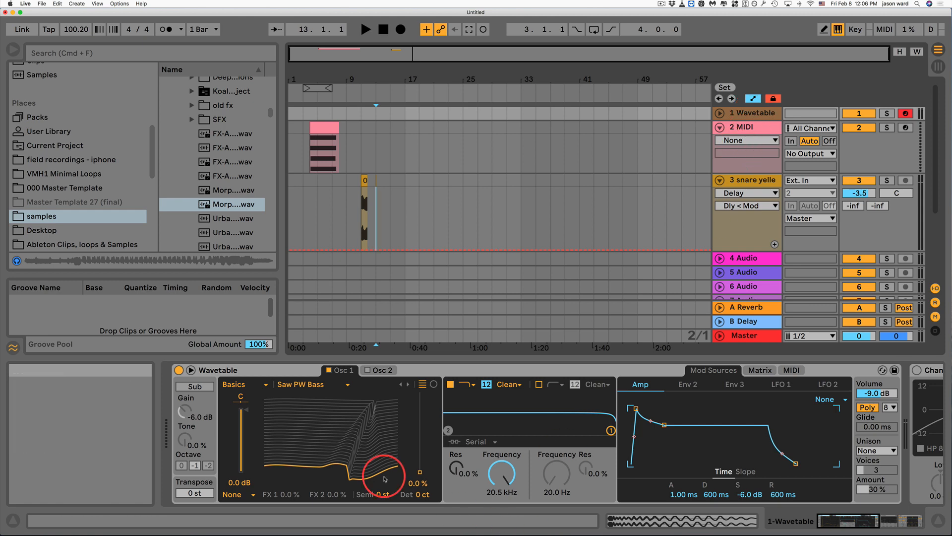
key(a)
drag(420, 473, 402, 449)
- Switch oscillator 1 to the Quad Saw wavetable and set its wave position to 60%
click(301, 384)
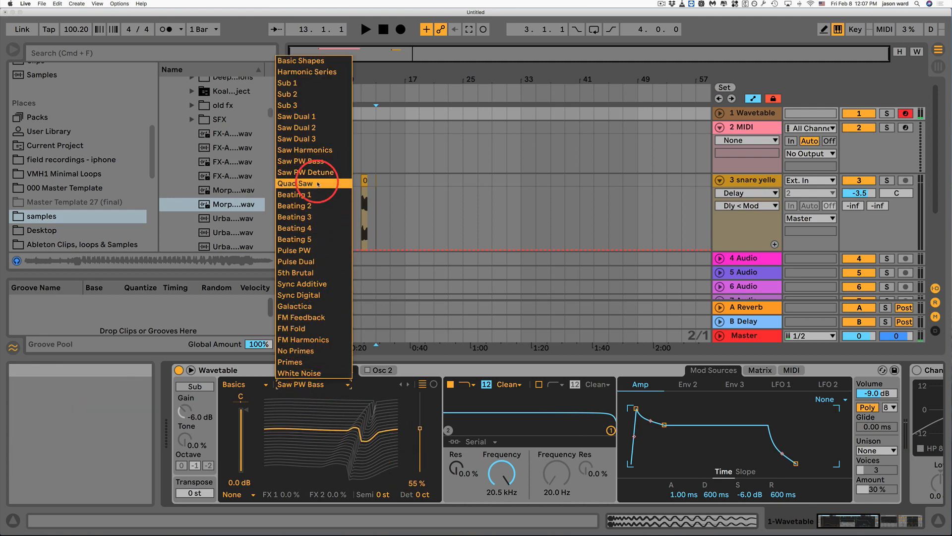
click(311, 185)
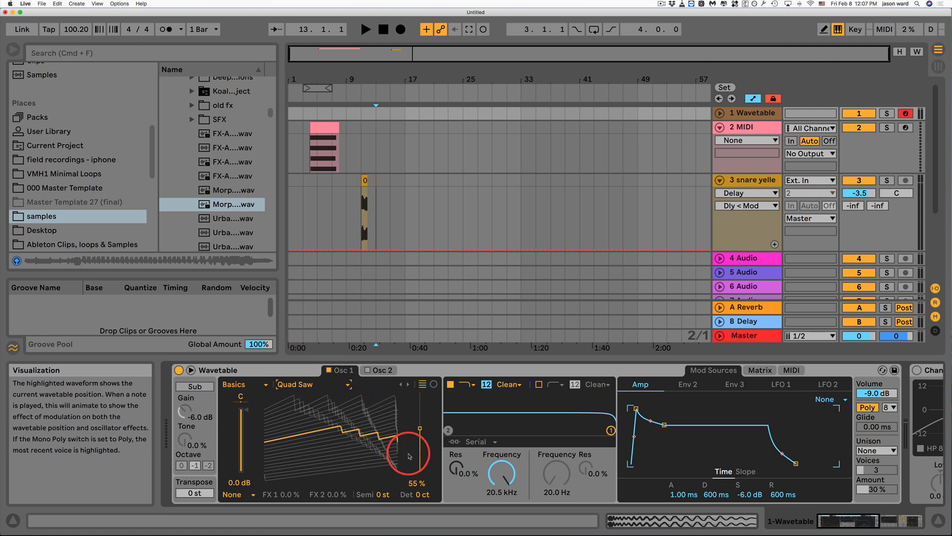
mouse_move(420, 429)
mouse_down()
mouse_move(404, 416)
mouse_move(407, 449)
mouse_move(407, 424)
mouse_up()
key(space)
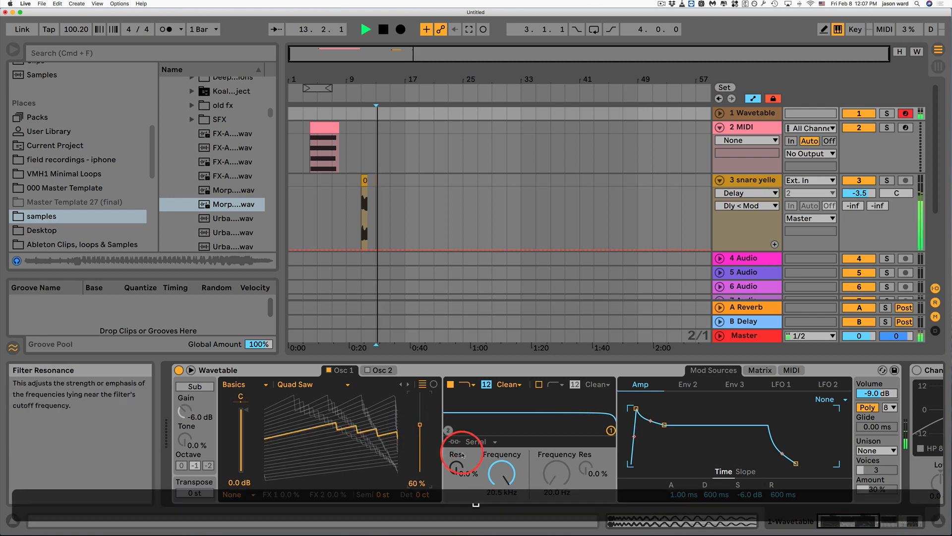
- Deactivate the Channel EQ and Delay effects on the Wavetable track
scroll(655, 446, right, 10)
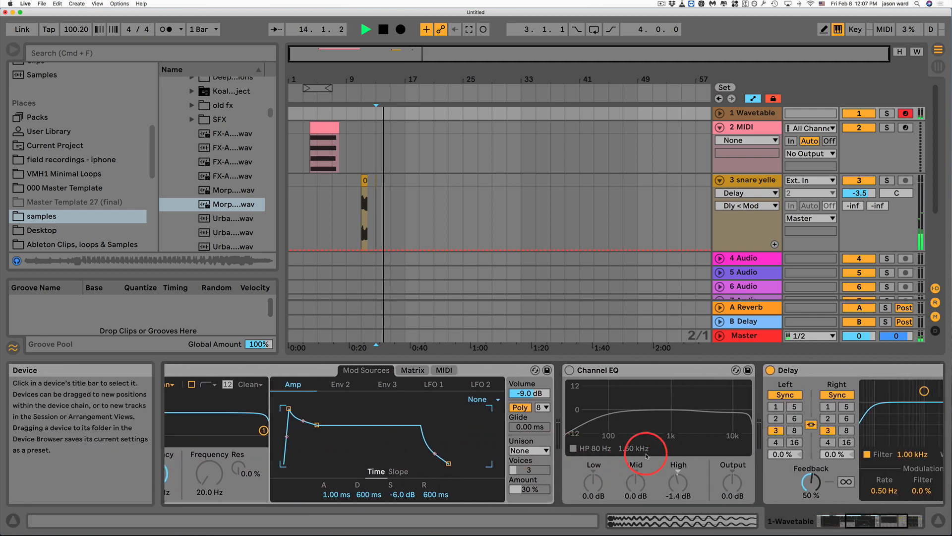
click(740, 371)
scroll(838, 432, right, 4)
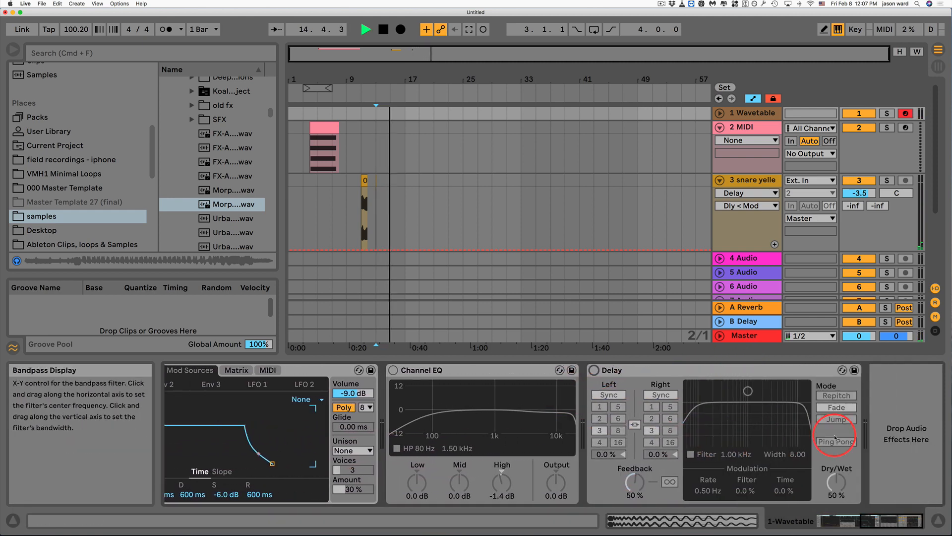
scroll(838, 433, left, 10)
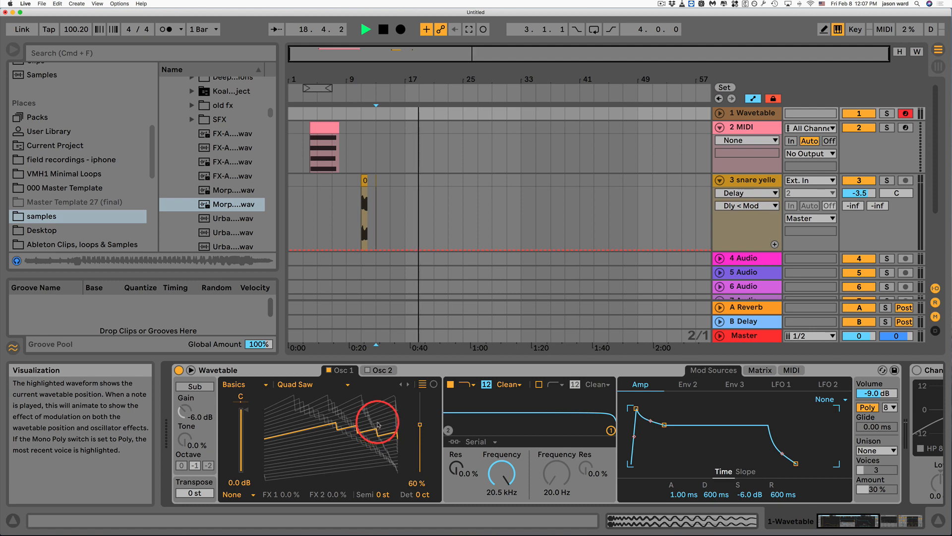
- Load the Morphbot-38.wav sample as oscillator 1's user wavetable and set the wave position to 68%
click(202, 205)
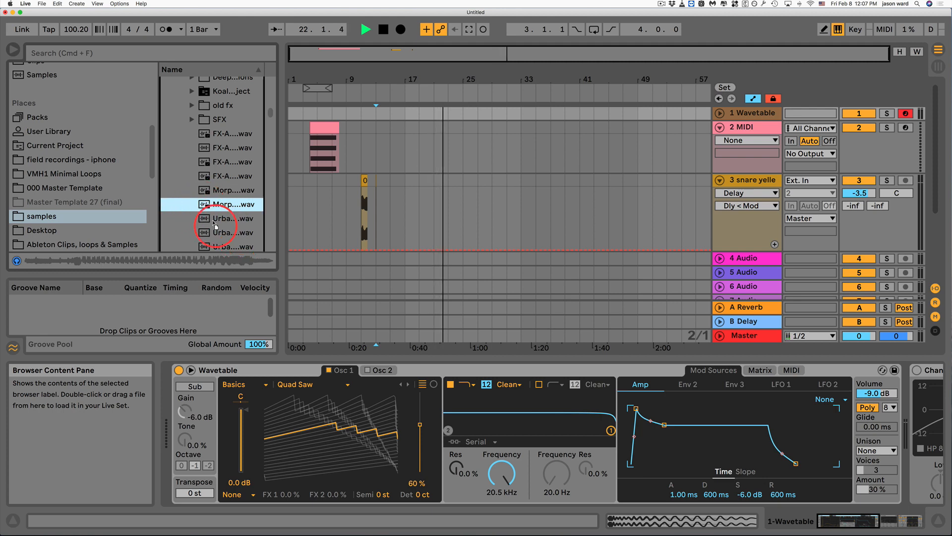
drag(343, 458, 334, 446)
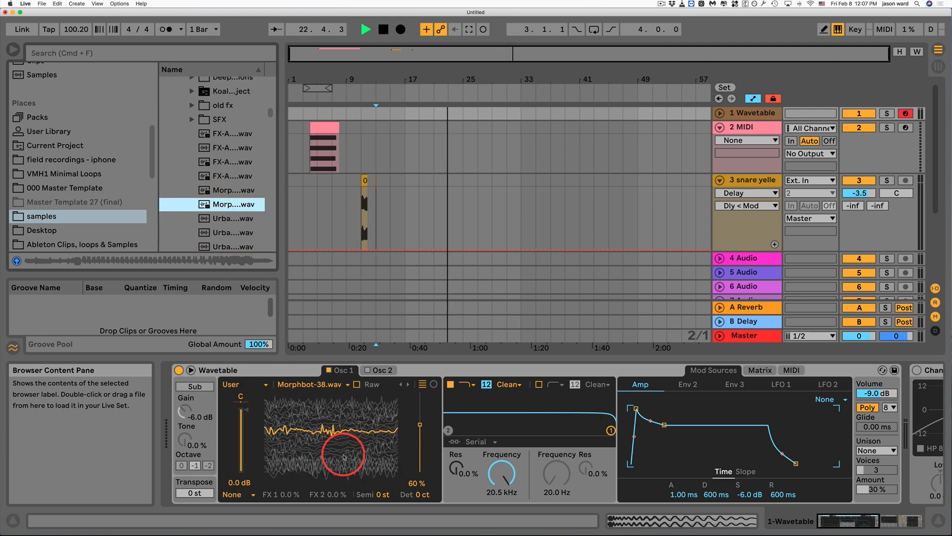
mouse_move(420, 425)
mouse_down()
mouse_move(420, 473)
mouse_move(404, 471)
mouse_move(408, 392)
mouse_move(408, 472)
mouse_move(407, 417)
mouse_up()
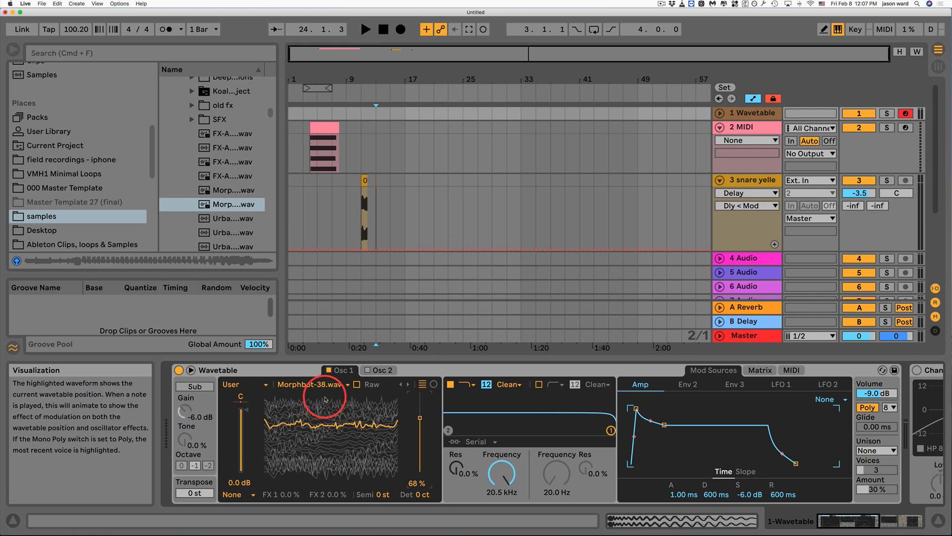
- Preview the Urban Heat samples, load the second one as oscillator 1's user wavetable, and play it with the wave position at 76%
click(222, 219)
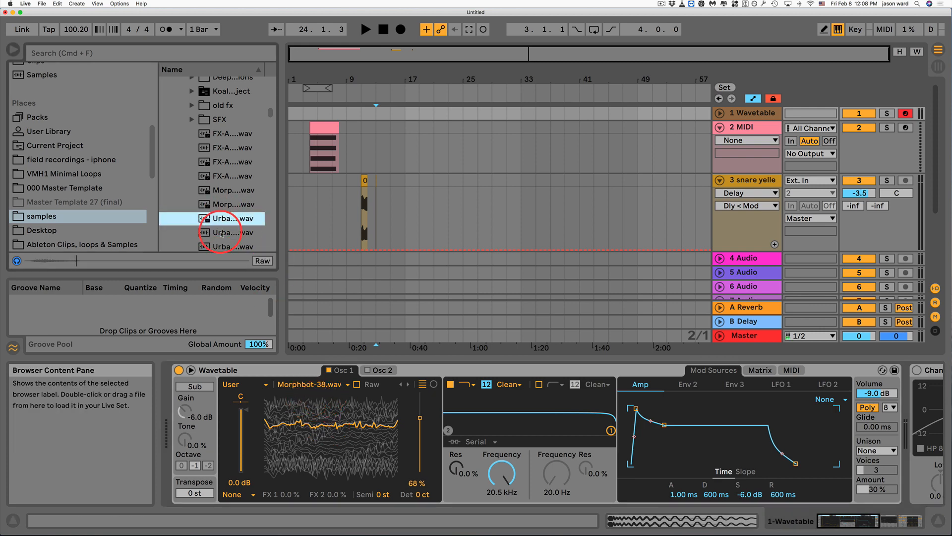
click(221, 233)
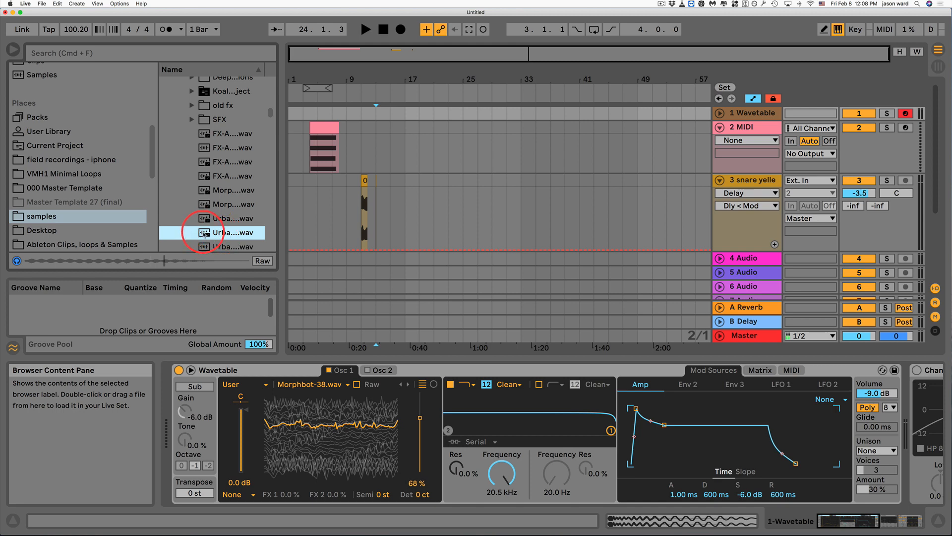
drag(261, 287, 319, 415)
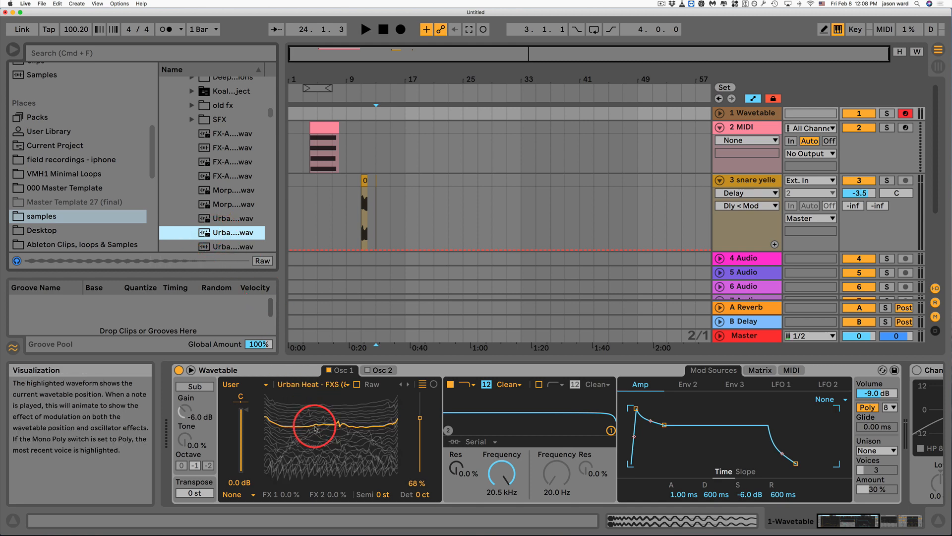
drag(419, 422, 423, 404)
key(a)
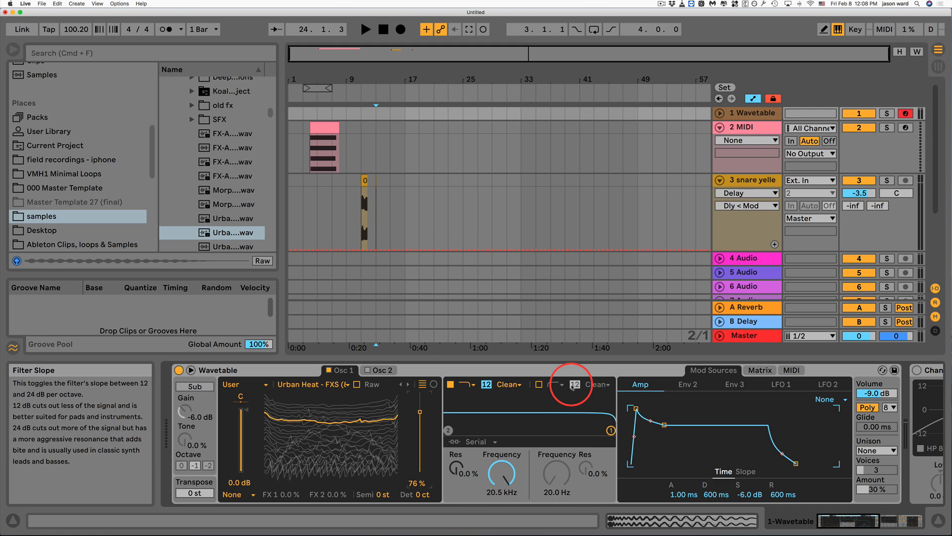
- Delete the Wavetable instrument from the first track
right_click(572, 386)
click(265, 366)
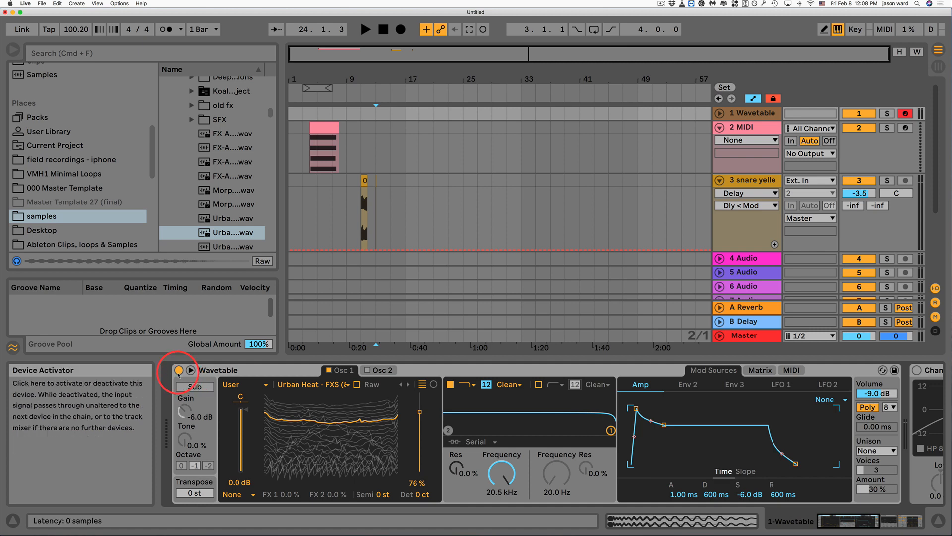
key(Delete)
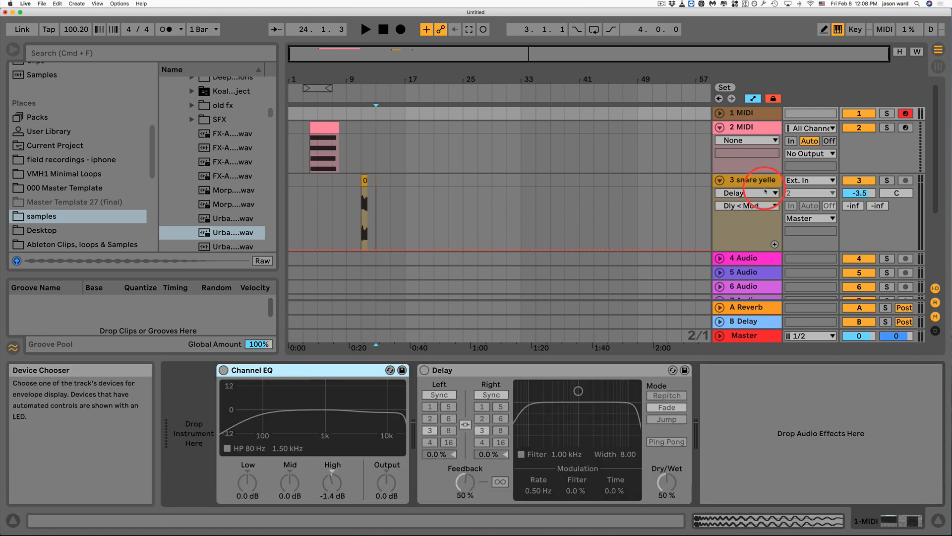
- On the snare track's Channel EQ, sweep the Low gain down to -15 dB and bring it back to -0.4 dB
click(757, 181)
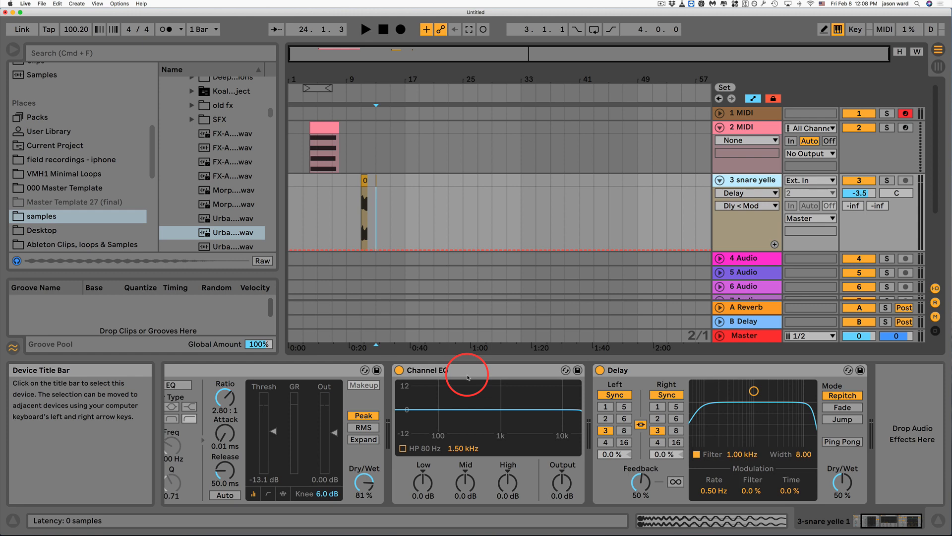
click(463, 371)
mouse_move(423, 482)
mouse_down()
mouse_move(423, 497)
mouse_move(423, 478)
mouse_up()
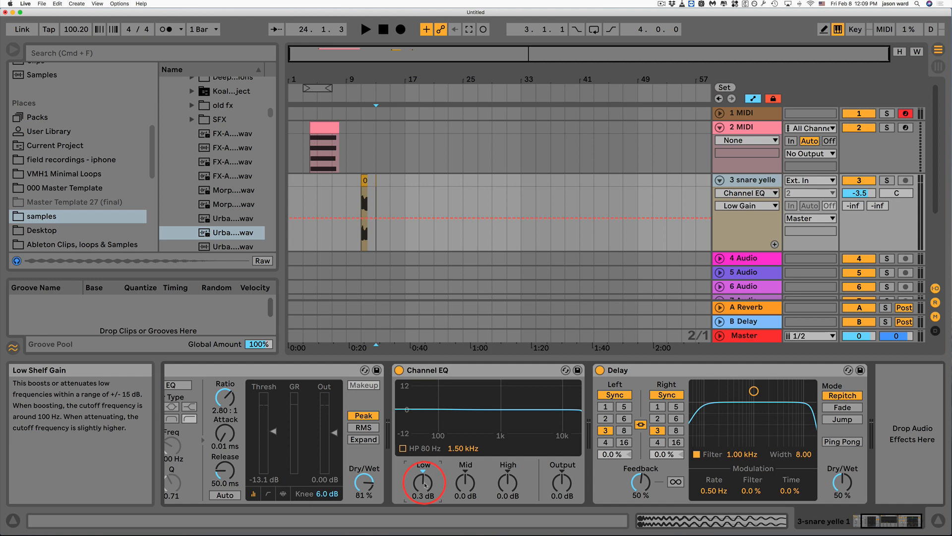
drag(425, 485, 424, 518)
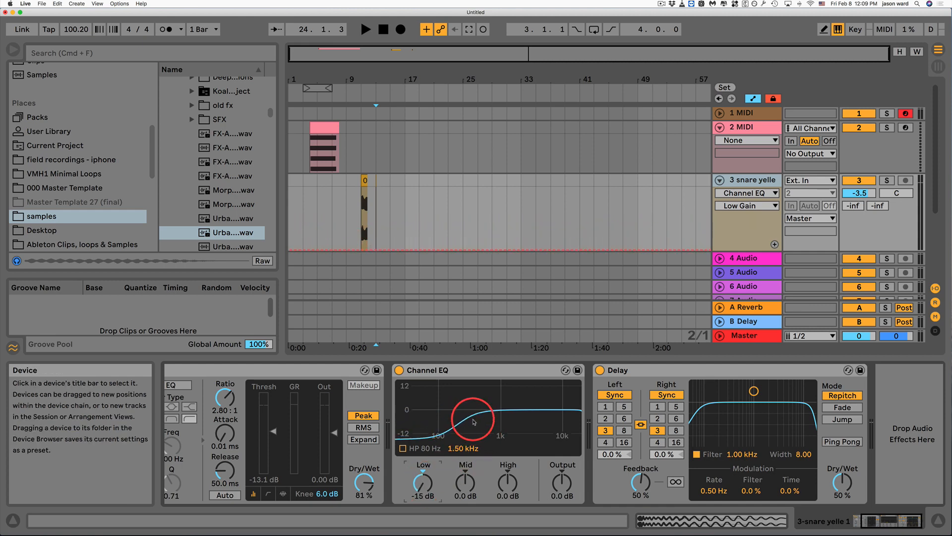
drag(419, 485, 418, 453)
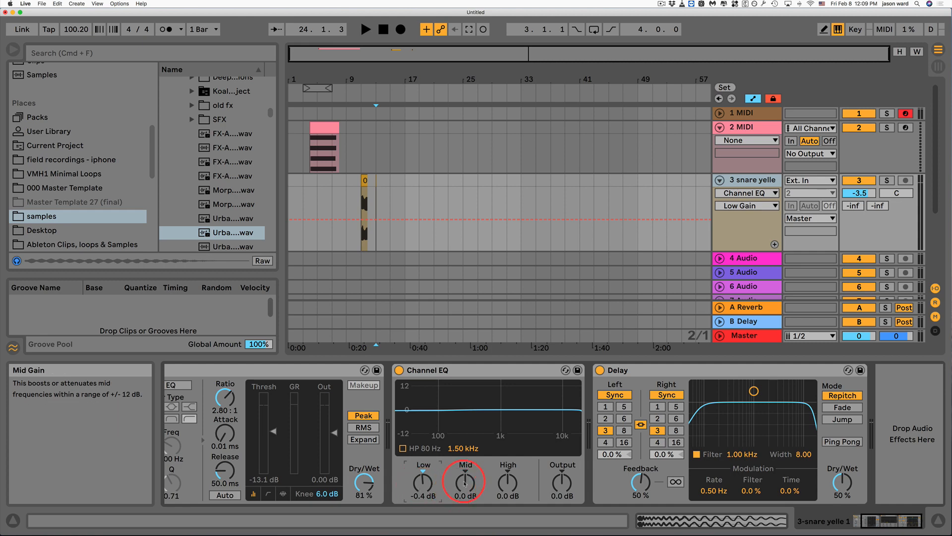
- Set the Channel EQ's Mid gain to -0.2 dB and sweep the High gain between 9.0 and -6.1 dB, ending at -0.2 dB
mouse_move(465, 482)
mouse_down()
mouse_move(465, 472)
mouse_move(465, 483)
mouse_up()
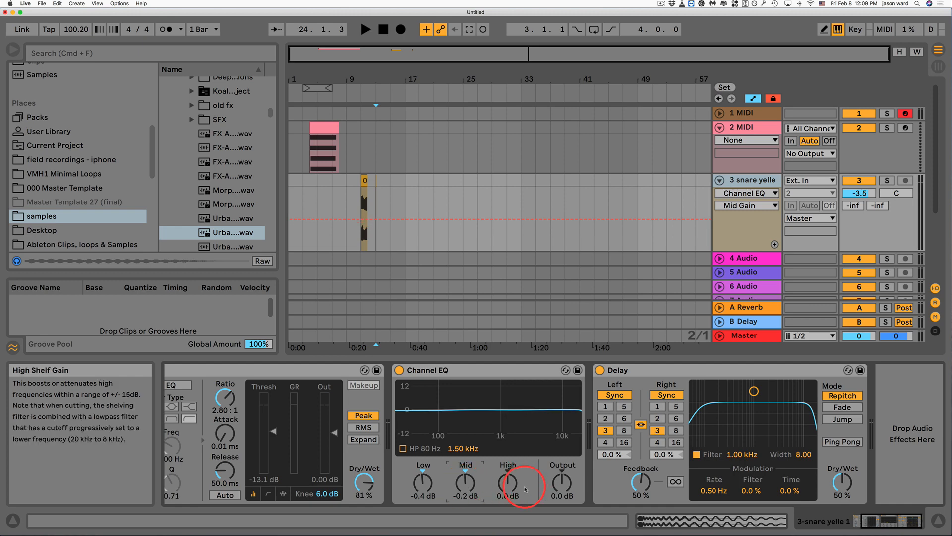
drag(508, 487, 513, 476)
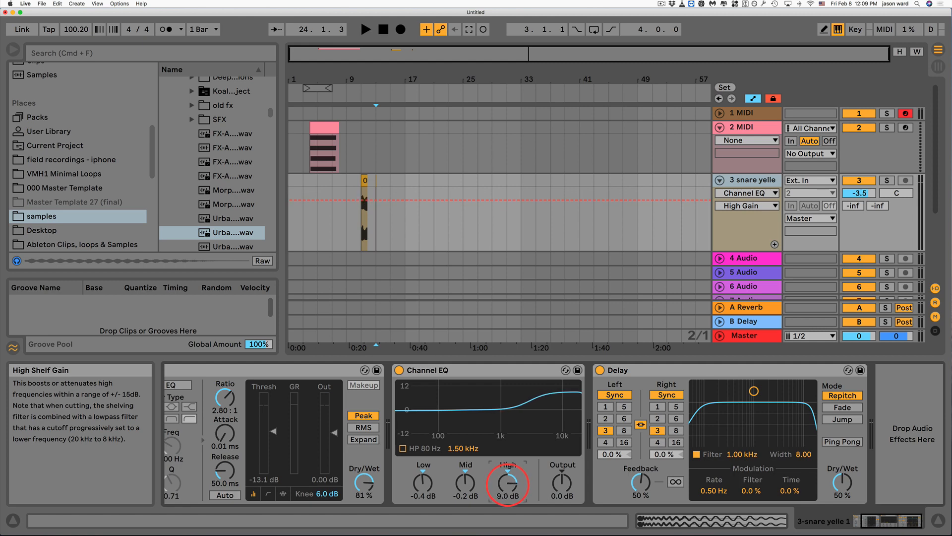
drag(514, 476, 513, 494)
mouse_move(508, 483)
mouse_down()
mouse_move(507, 496)
mouse_move(508, 482)
mouse_up()
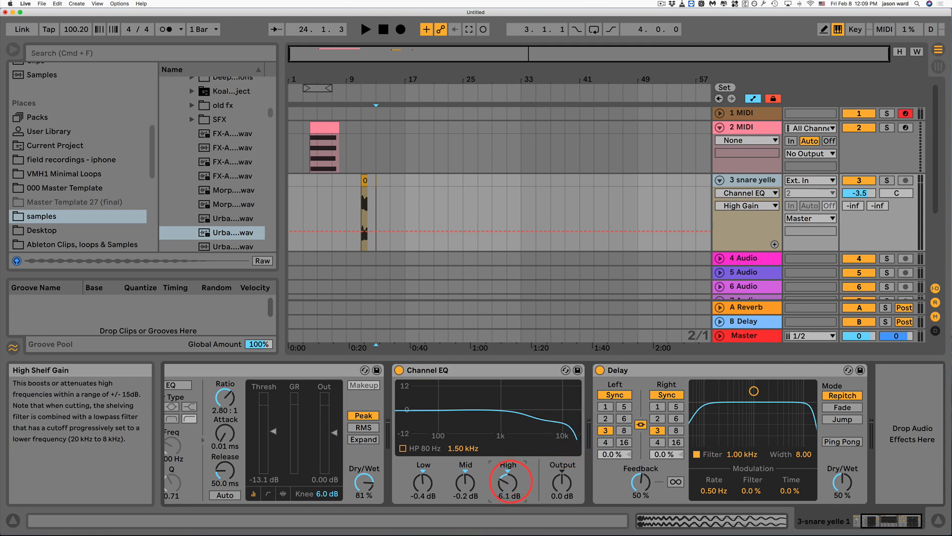
mouse_move(507, 482)
mouse_down()
mouse_move(508, 491)
mouse_move(510, 483)
mouse_up()
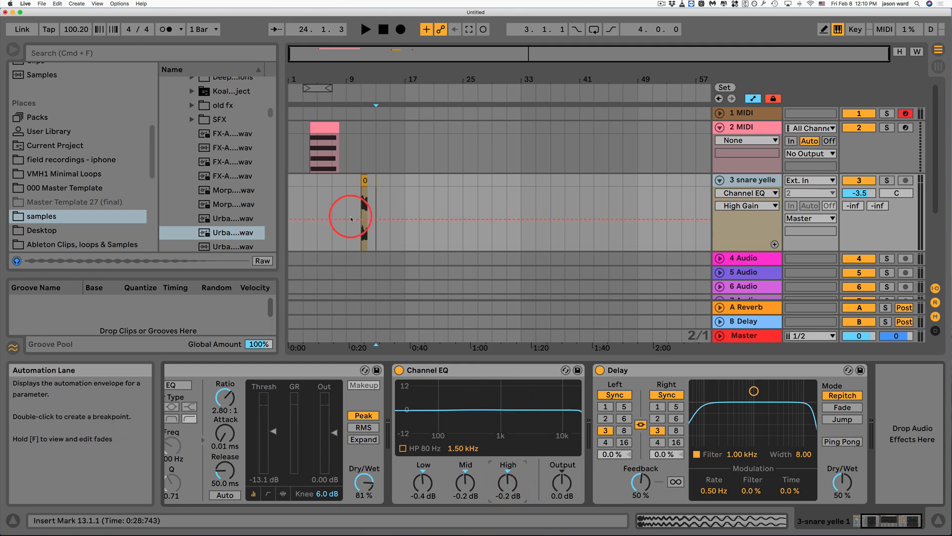
- Place the playback start at the beginning of the snare clip at bar 11 and deactivate the snare track's Delay
click(364, 181)
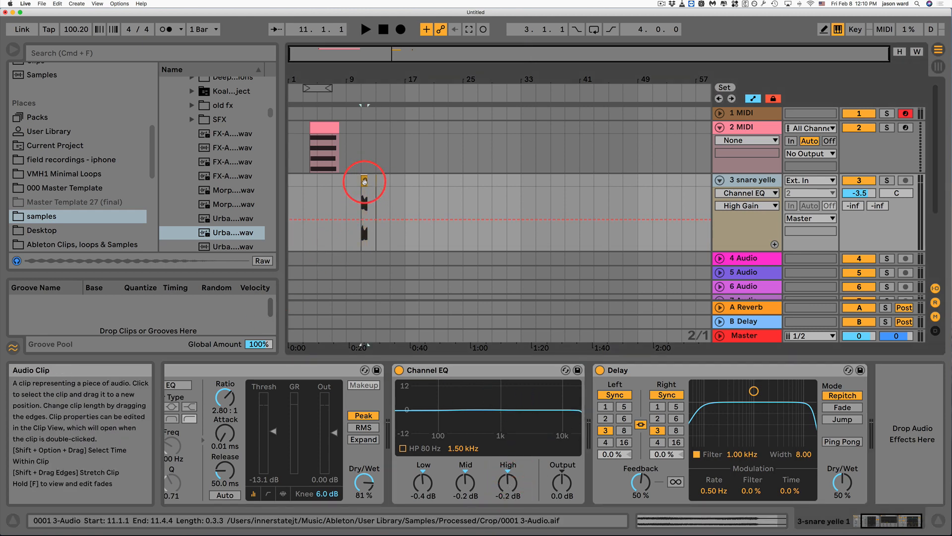
click(360, 237)
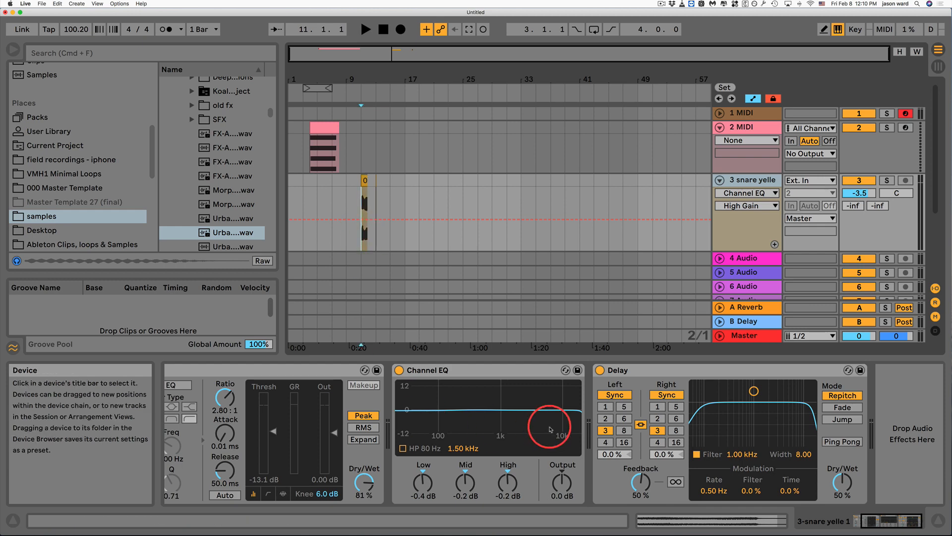
click(600, 371)
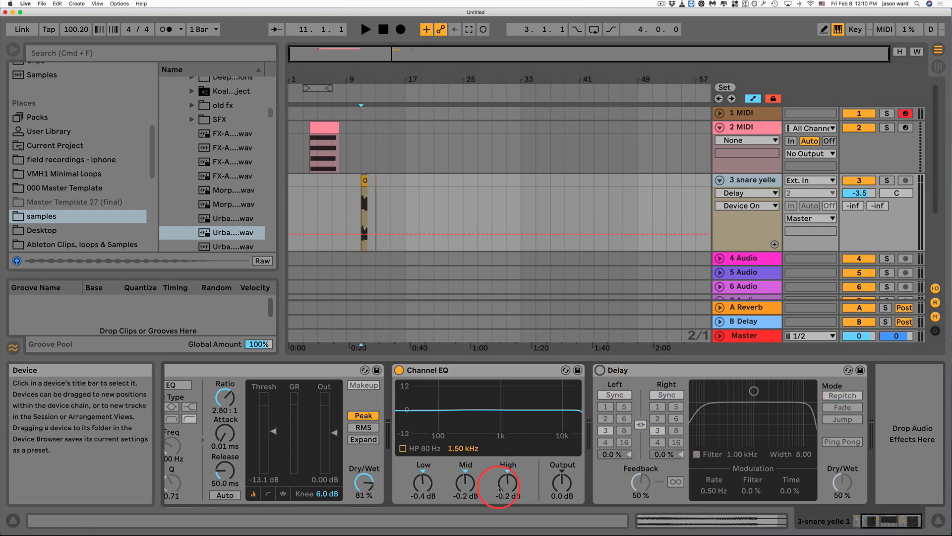
- Audition the snare while boosting the Channel EQ's Low gain to 13 dB and returning it to -0.4 dB, and boosting Mid to 9.4 dB
drag(424, 486, 424, 442)
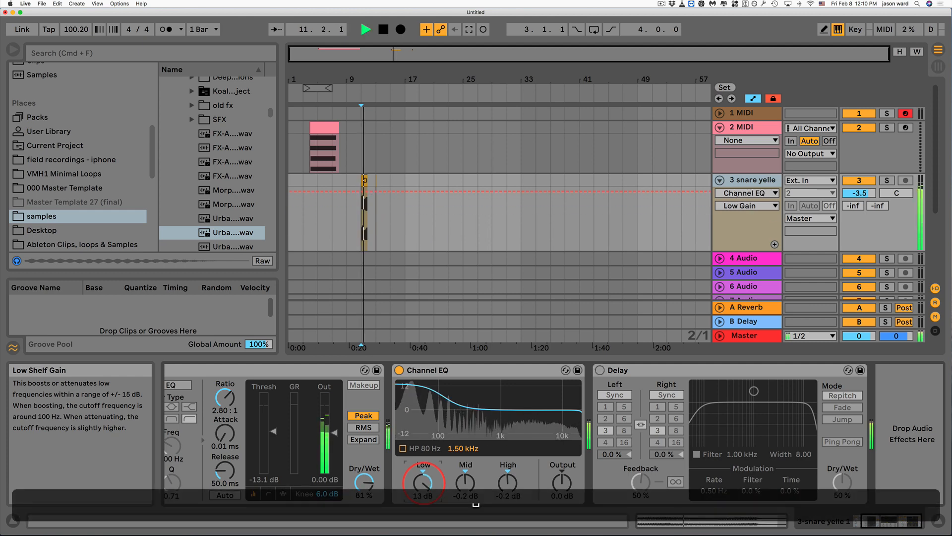
mouse_move(423, 482)
mouse_down()
mouse_move(423, 531)
mouse_move(423, 477)
mouse_up()
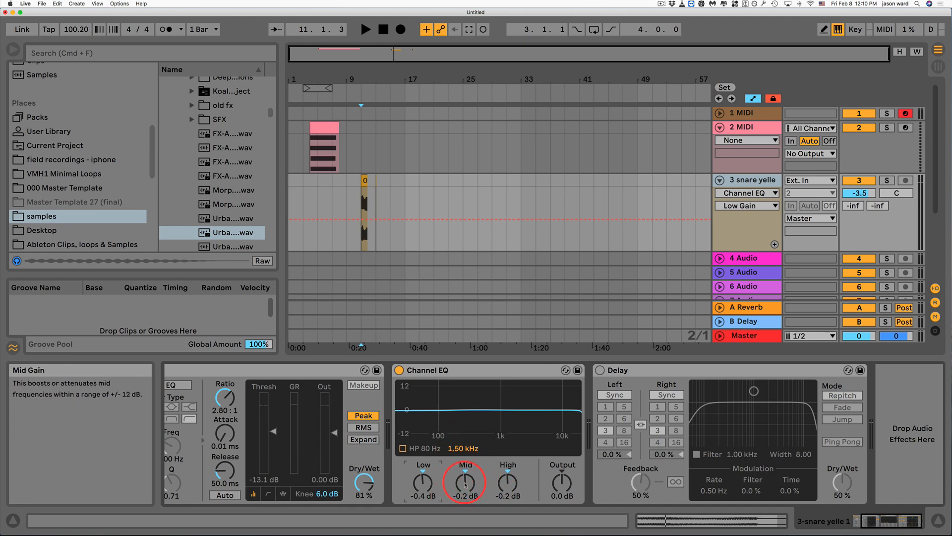
key(space)
drag(466, 485, 467, 446)
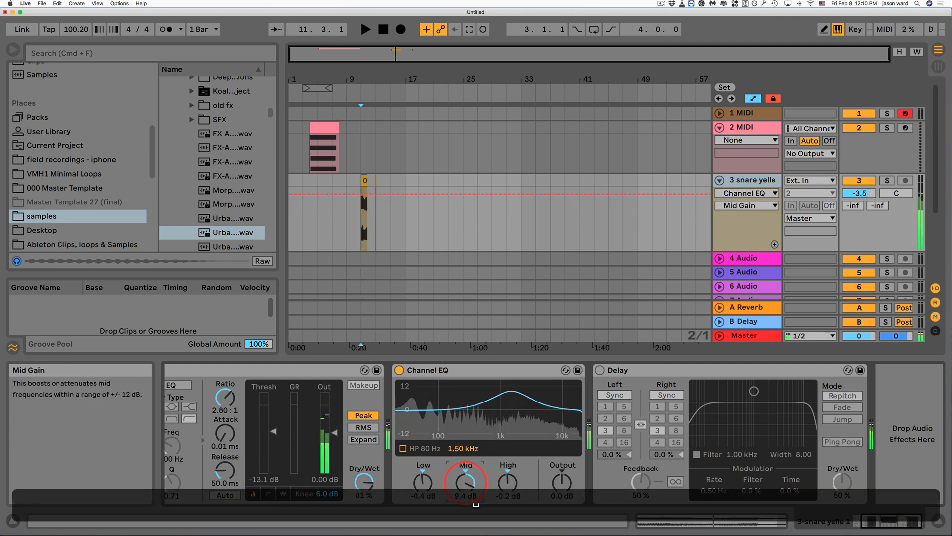
- Audition the snare while lowering the Channel EQ's Mid gain to -0.2 dB and adjusting its High gain to -0.4 dB
drag(465, 481, 465, 507)
key(space)
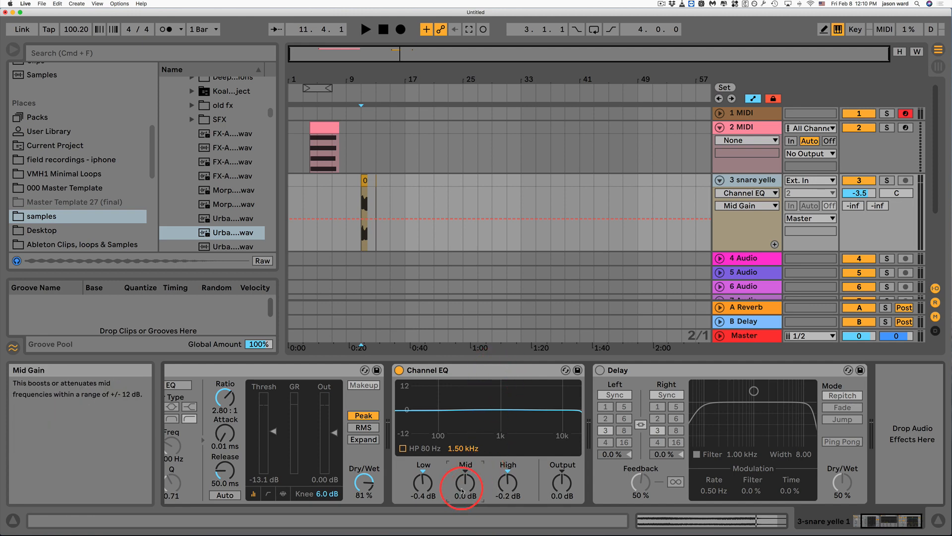
drag(462, 482, 464, 482)
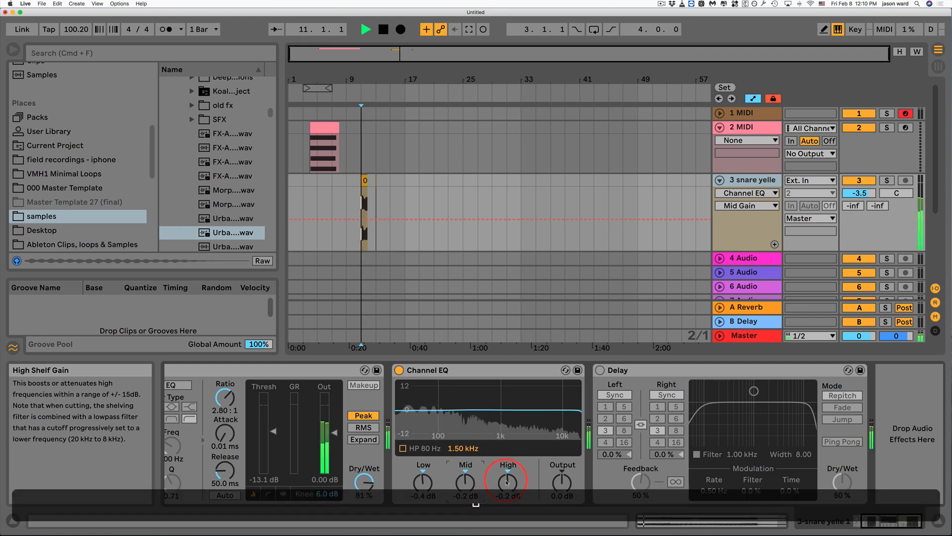
mouse_move(507, 481)
mouse_down()
mouse_move(506, 515)
mouse_move(507, 446)
mouse_move(509, 486)
mouse_up()
key(space)
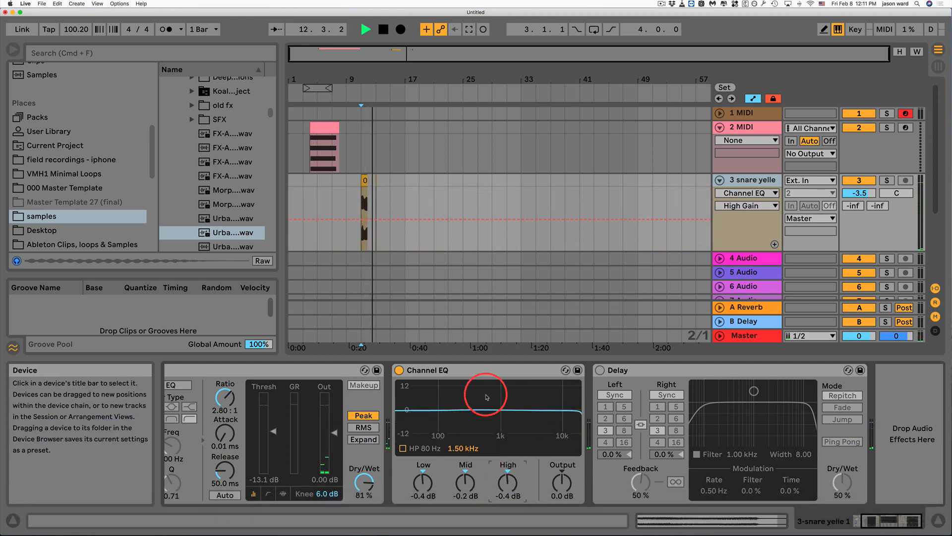
- Stop playback and reset the Channel EQ's High gain to 0.0 dB
click(490, 376)
key(space)
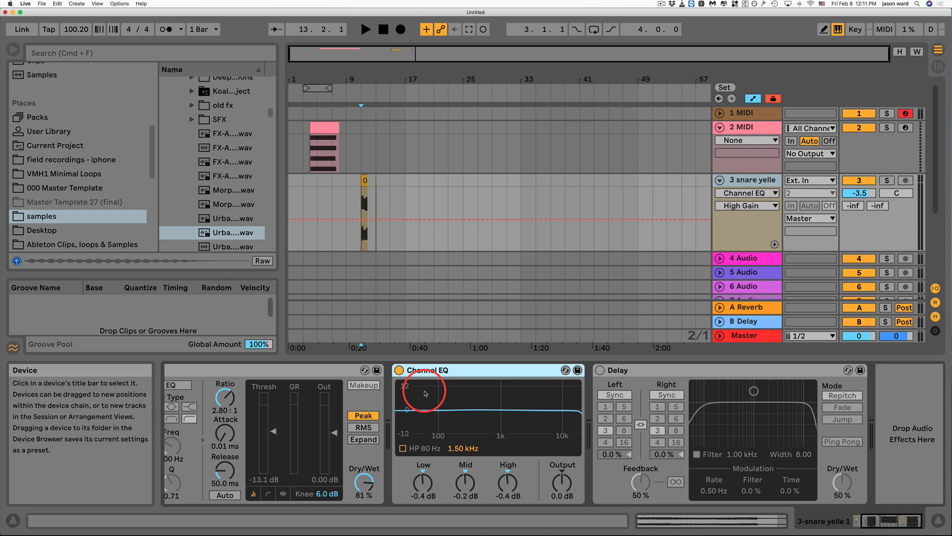
click(508, 480)
key(Delete)
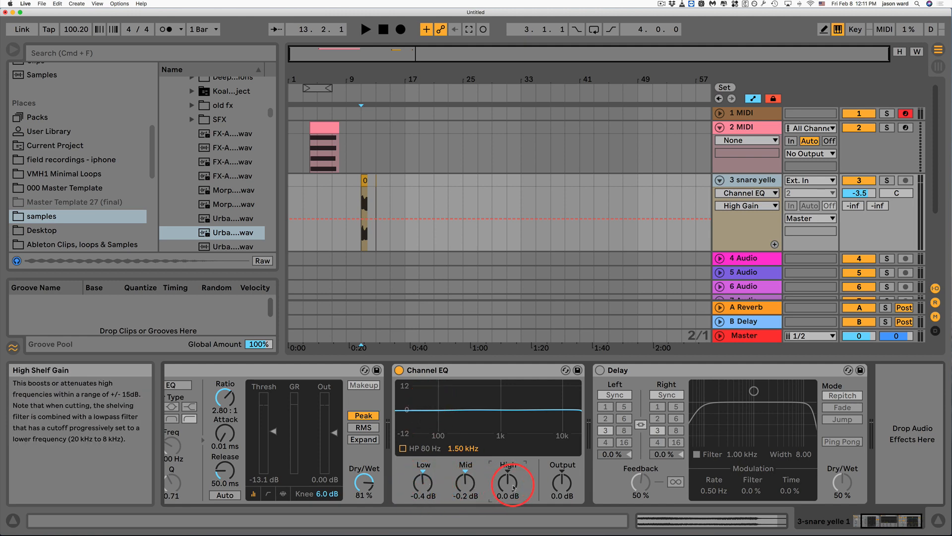
click(485, 373)
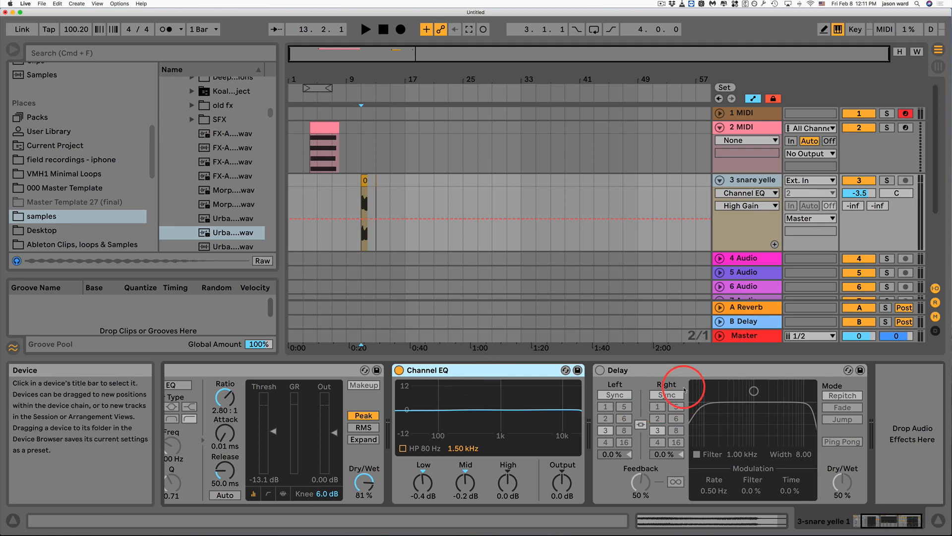
- Activate the snare track's Delay, place the playback start on the short snare clip at bar 13 and audition it
click(678, 372)
click(600, 370)
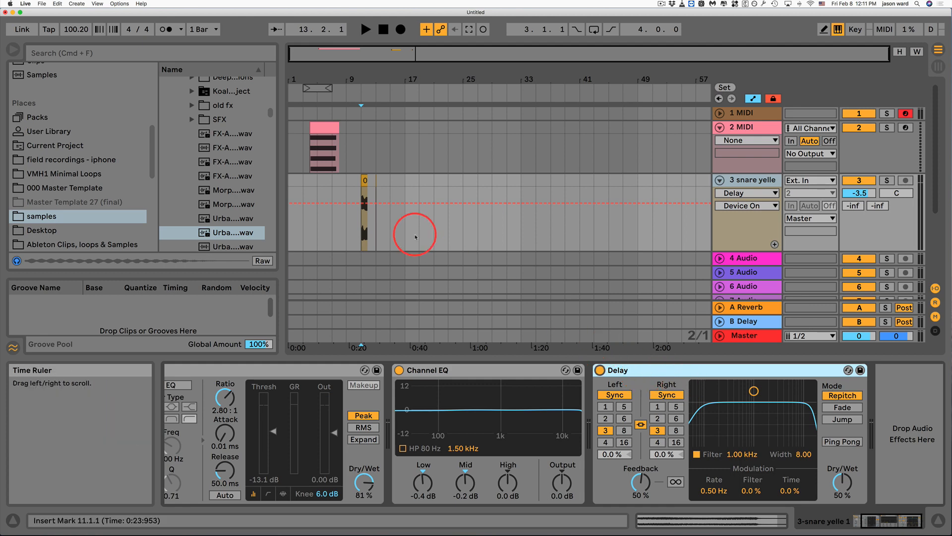
click(378, 188)
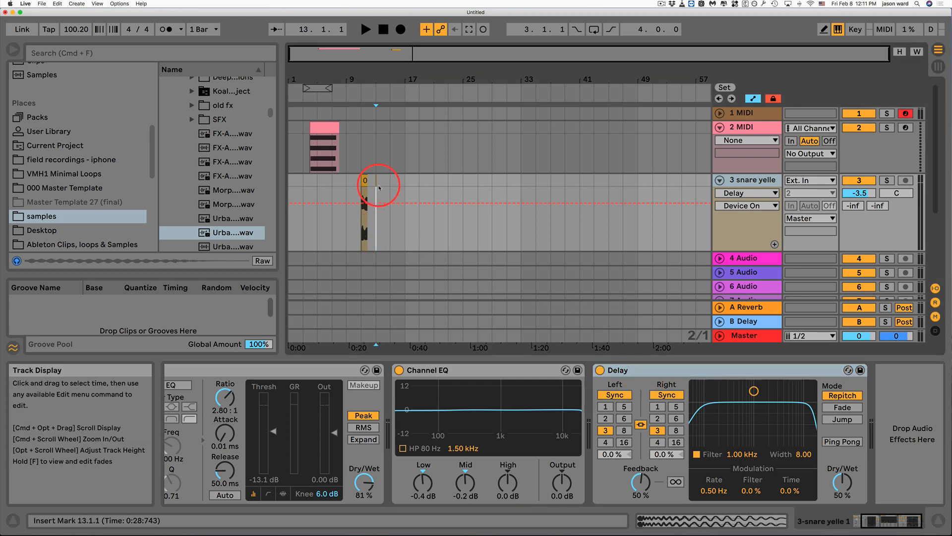
drag(372, 79, 386, 182)
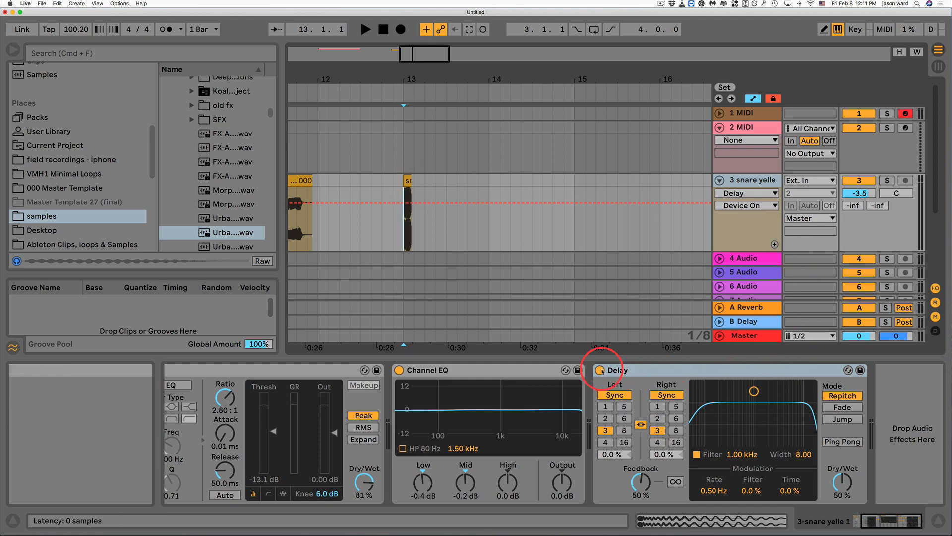
key(space)
key(space)
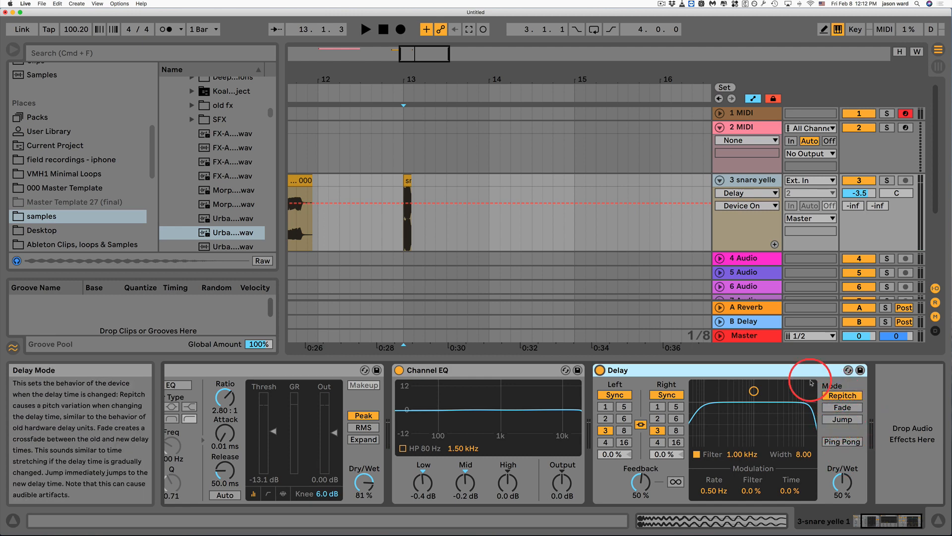
right_click(806, 371)
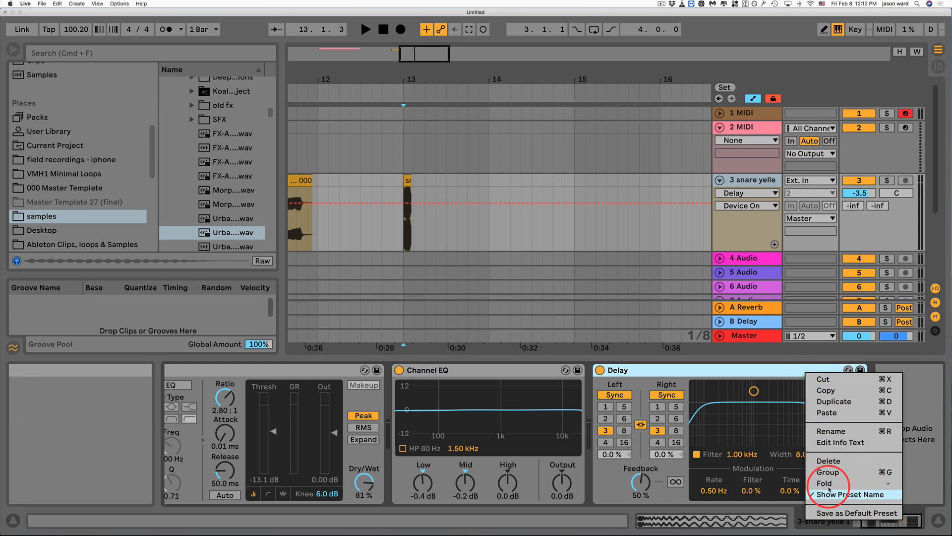
click(753, 368)
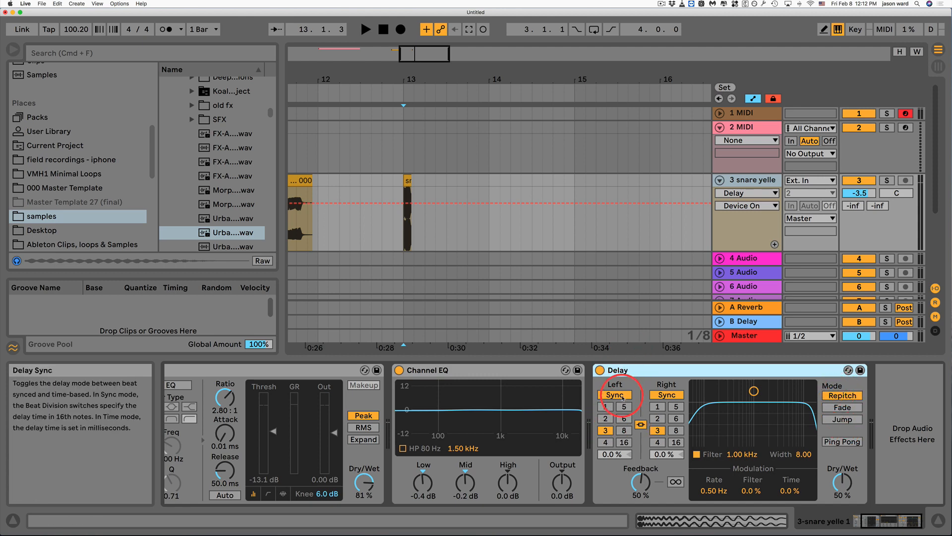
- Switch the Delay's linked channels from Sync to Time, with a delay time of 66.8 ms and Feedback at 72%
click(614, 394)
drag(614, 422, 611, 423)
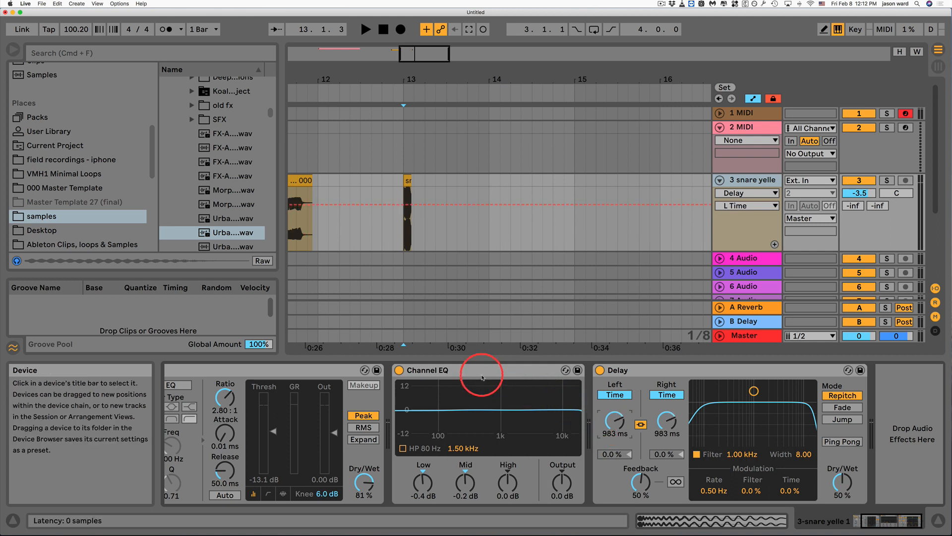
drag(614, 422, 614, 432)
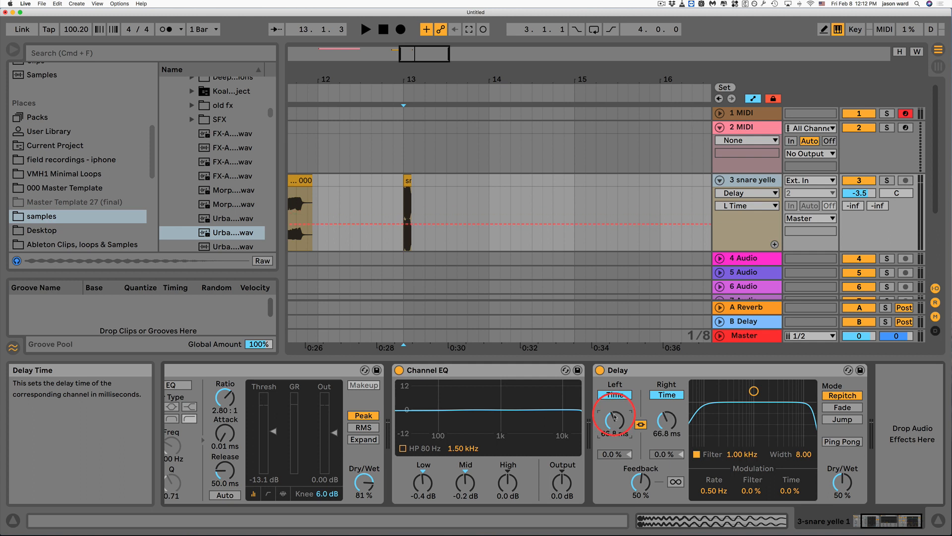
drag(640, 483, 640, 476)
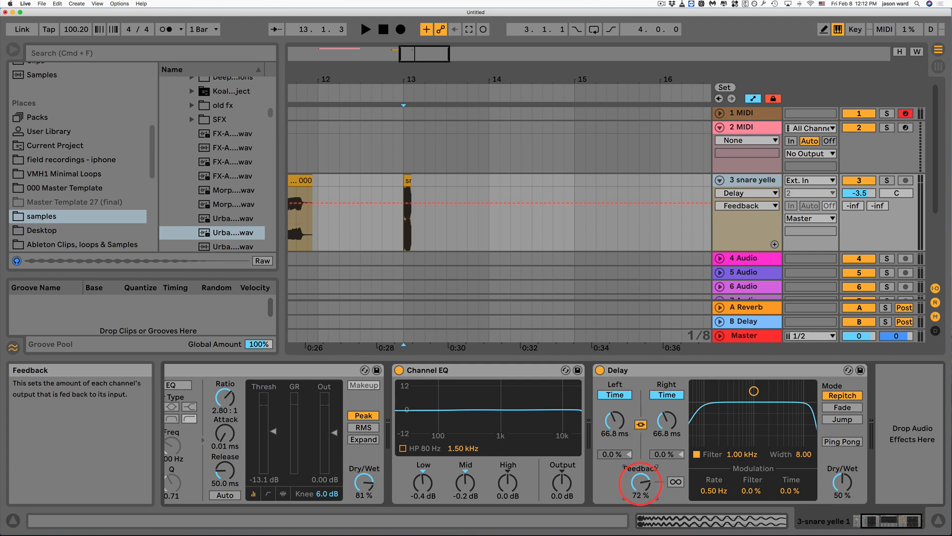
- Sweep the linked delay time between 45.5 and 983 ms in Repitch mode and audition the snare at 123 ms
drag(614, 421, 614, 424)
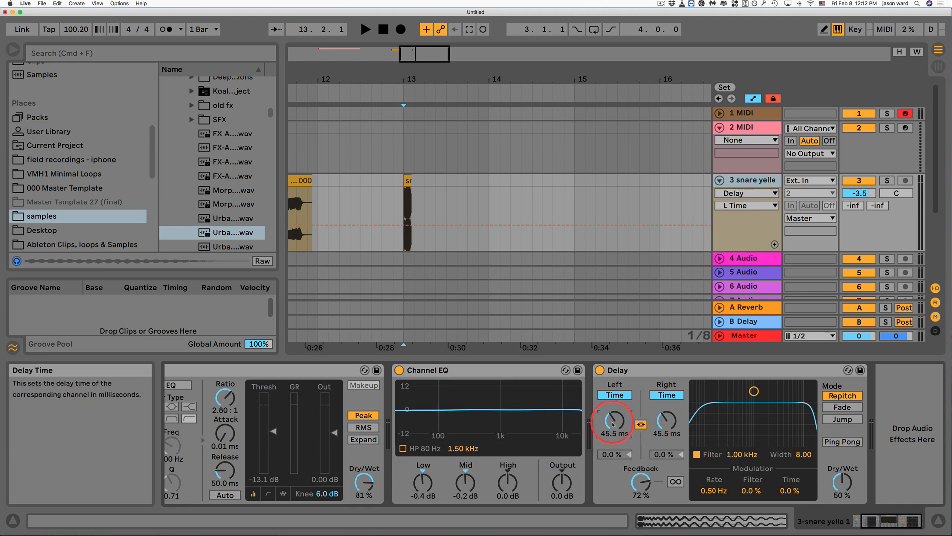
mouse_move(614, 421)
mouse_down()
mouse_move(613, 412)
mouse_move(614, 425)
mouse_up()
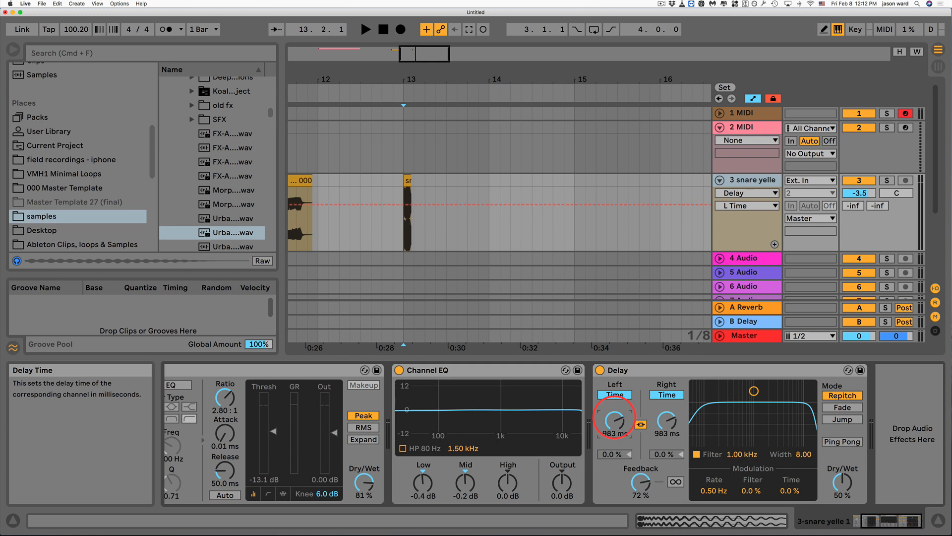
key(space)
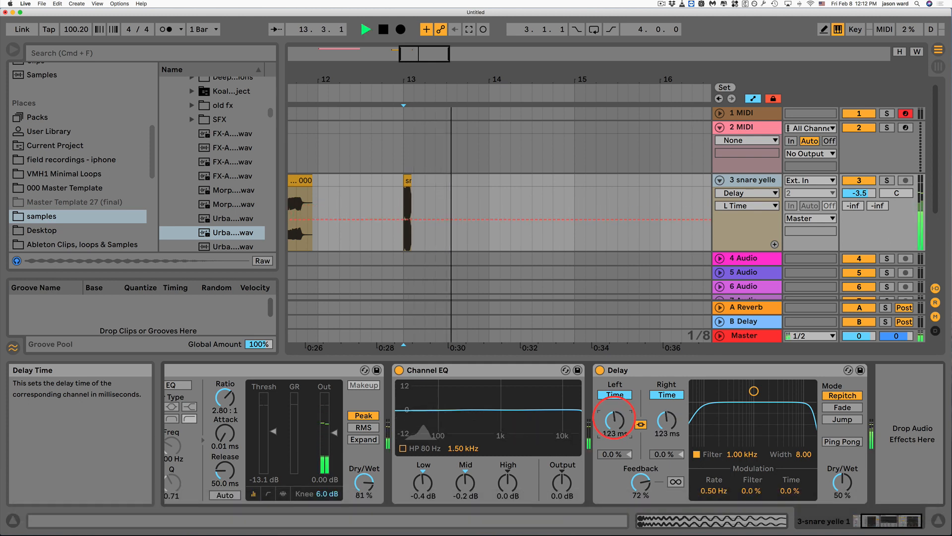
key(space)
- Raise the Delay's Feedback to 93% and audition the snare repeatedly while lowering the delay time to 4.23 ms
drag(647, 482, 647, 468)
click(615, 425)
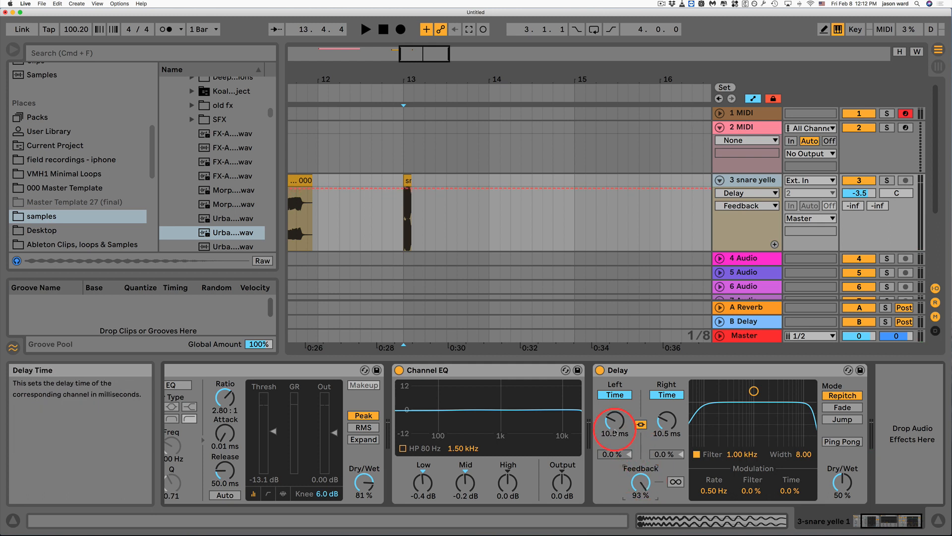
key(space)
mouse_move(615, 426)
mouse_down()
mouse_move(615, 380)
mouse_move(615, 430)
mouse_up()
key(space)
key(space)
key(space)
key(space)
key(space)
key(space)
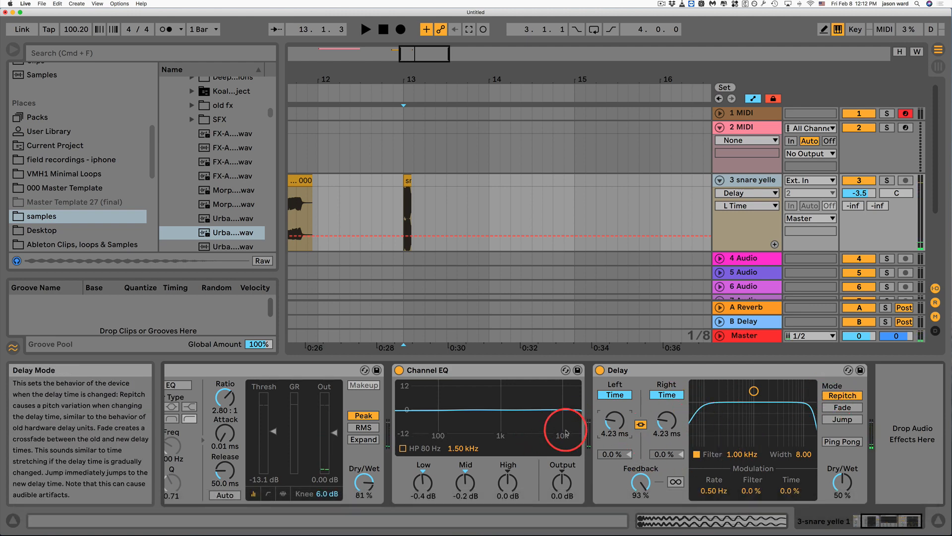
- Raise the delay time to 37.1 ms, switch the Delay to Fade mode and adjust the time to 80.2 ms
drag(616, 422, 617, 410)
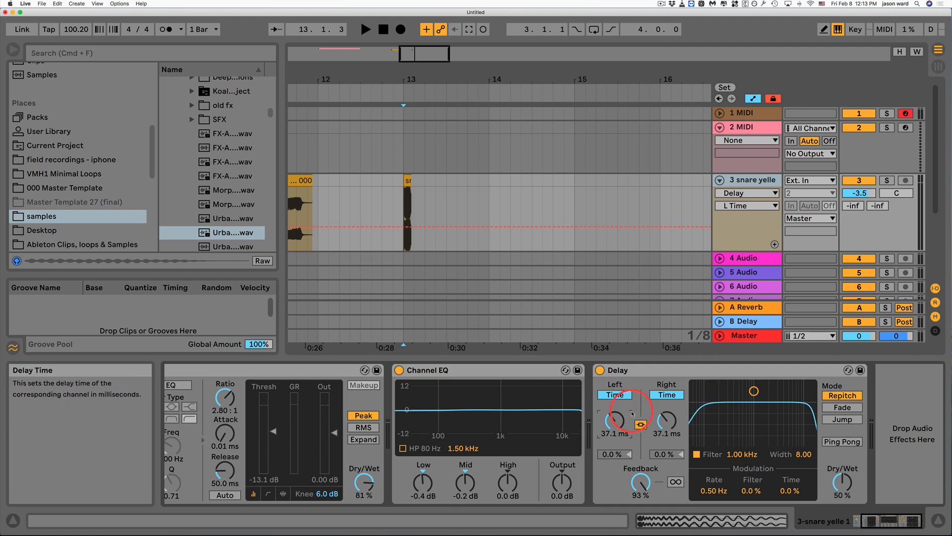
click(842, 407)
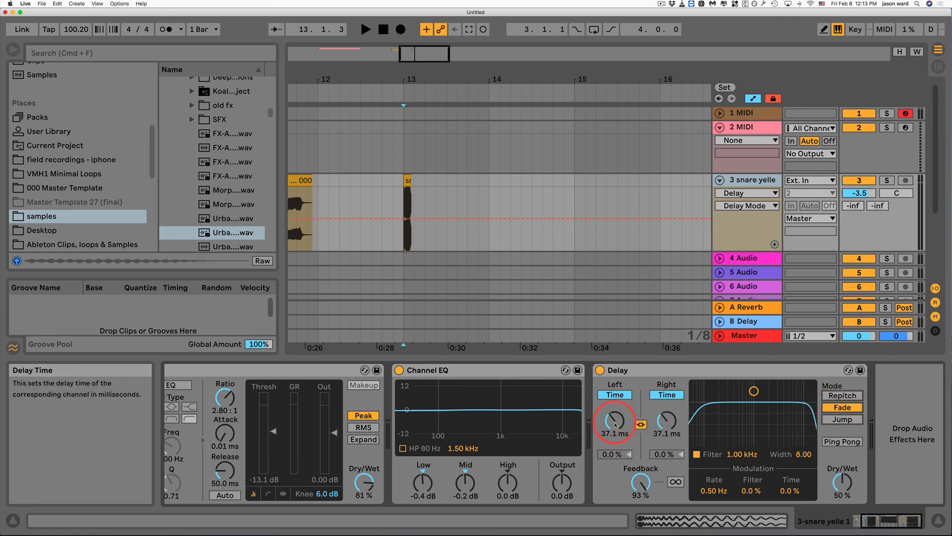
drag(612, 422, 614, 432)
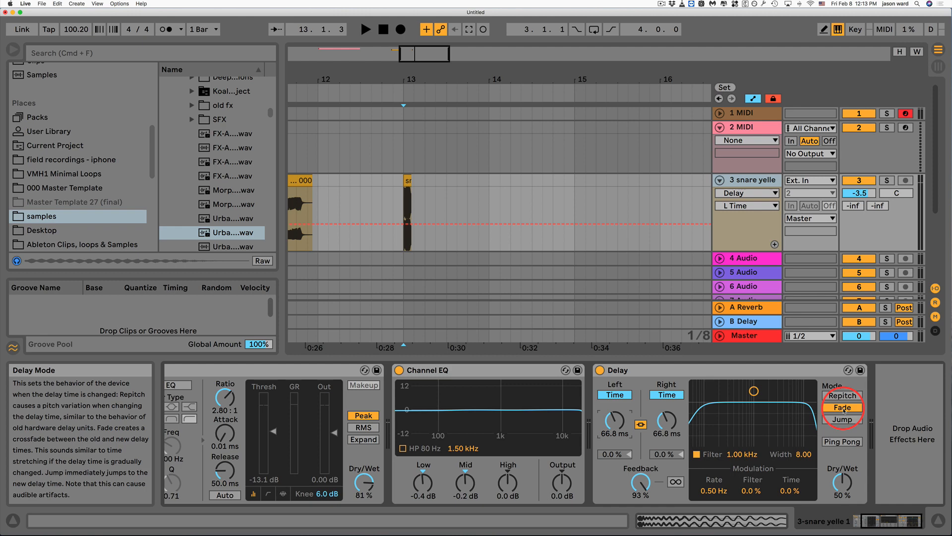
drag(615, 421, 615, 437)
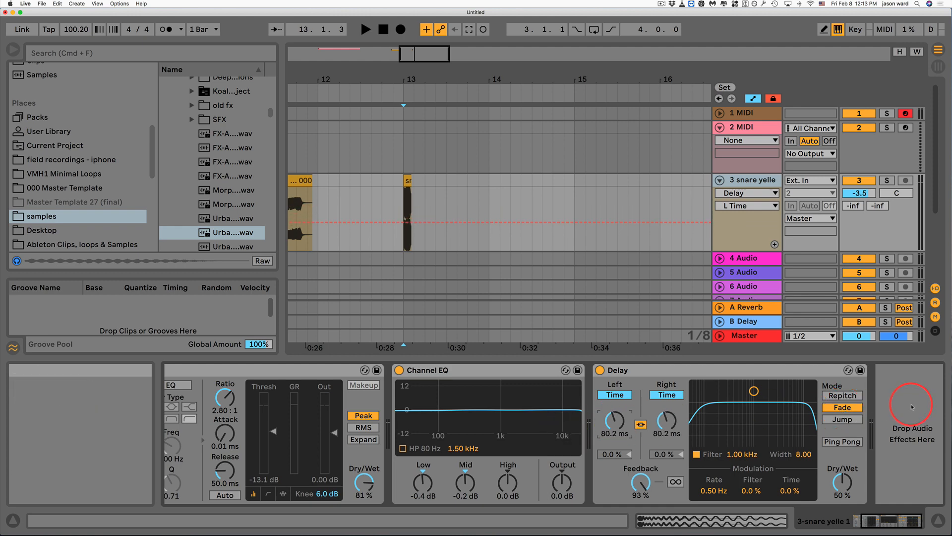
- Switch the Delay to Jump mode and audition the snare while changing the delay time, ending at 1.66 s
mouse_move(616, 423)
mouse_down()
mouse_move(616, 409)
mouse_move(616, 426)
mouse_up()
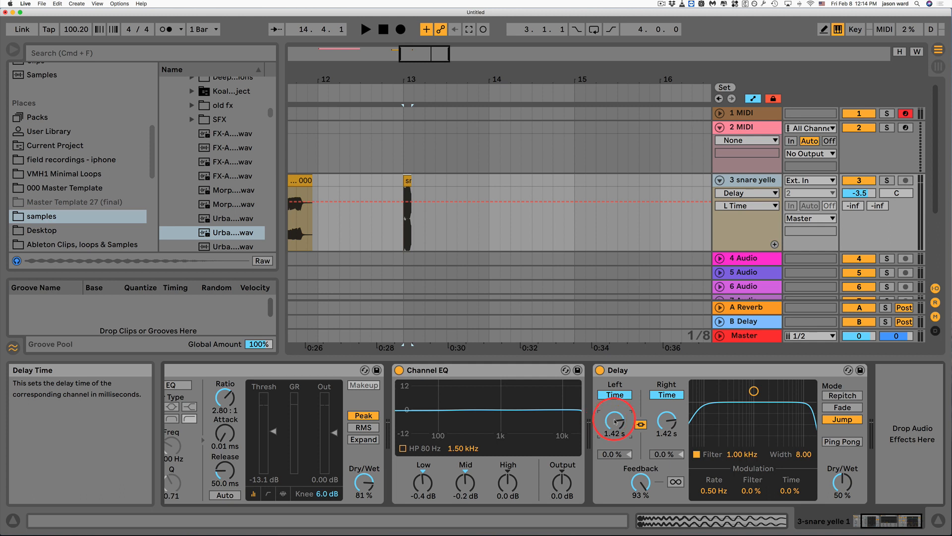
mouse_move(615, 422)
mouse_down()
mouse_move(616, 445)
mouse_move(616, 399)
mouse_move(616, 417)
mouse_up()
key(space)
key(space)
key(space)
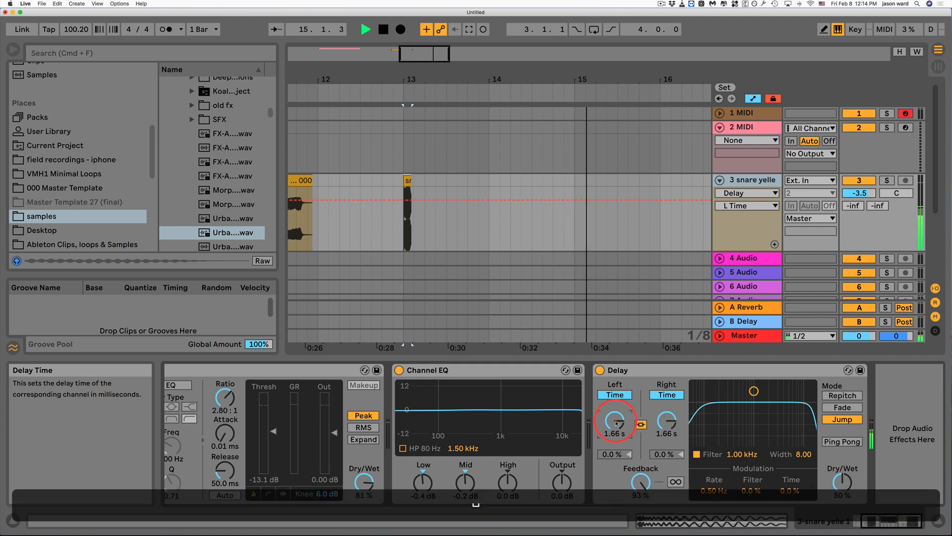
key(space)
- Return the Delay to Fade mode with Feedback at 61% and audition the snare while changing the delay time to 306 ms
click(638, 491)
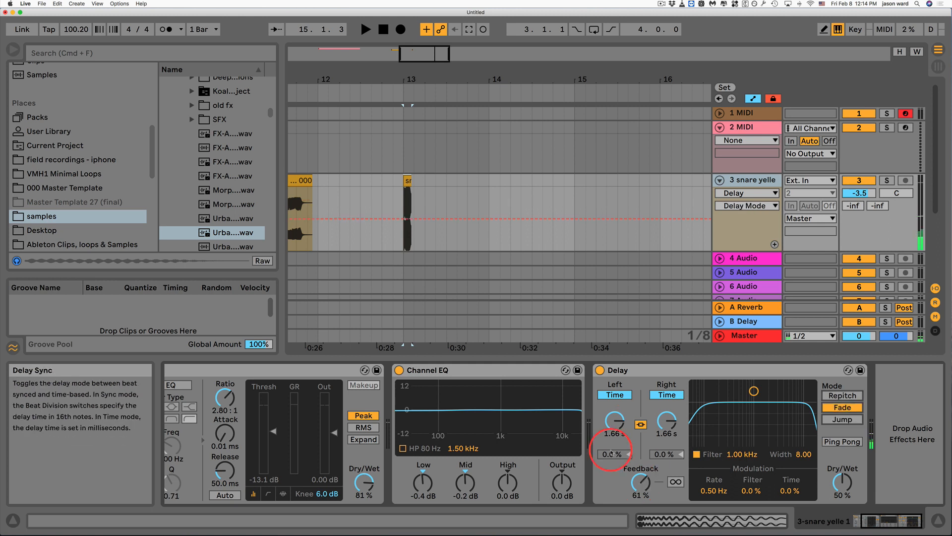
mouse_move(617, 419)
mouse_down()
mouse_move(617, 442)
mouse_move(617, 410)
mouse_move(616, 439)
mouse_move(617, 419)
mouse_up()
key(space)
key(space)
key(space)
key(space)
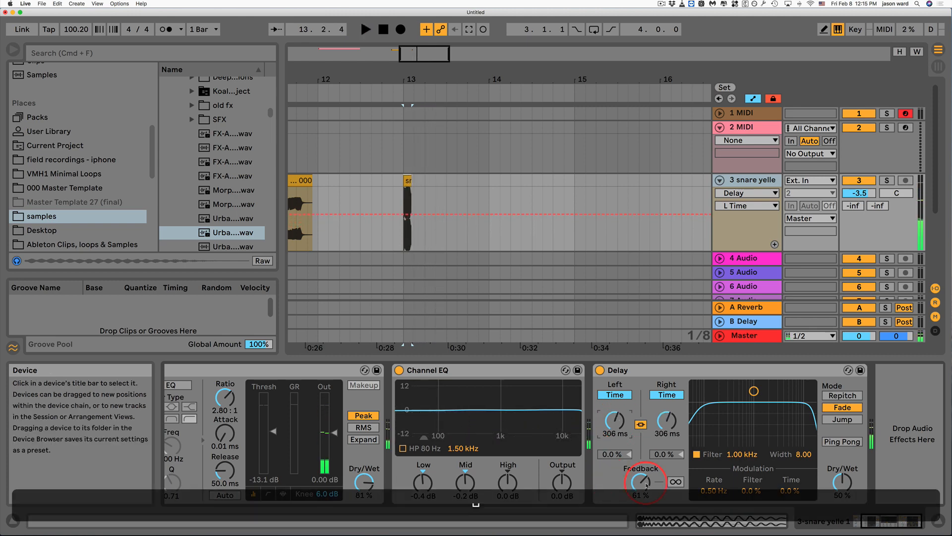
- Raise the Delay's Feedback to 92% and audition the snare while lowering the delay time to 60.8 ms
drag(641, 483, 643, 478)
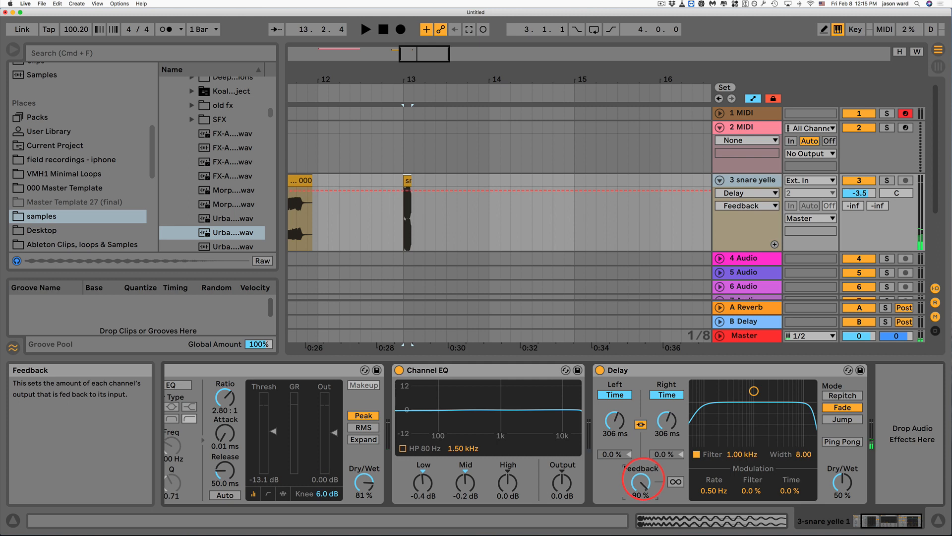
drag(615, 419, 617, 417)
key(space)
key(space)
key(space)
key(space)
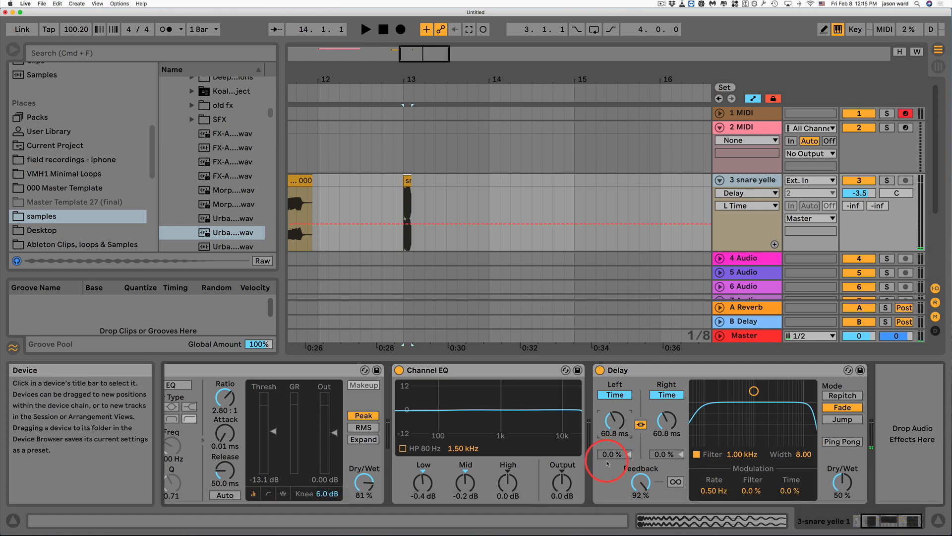
- Switch both Delay channels back to Sync and set the left channel's delay offset to 1.0%
click(617, 386)
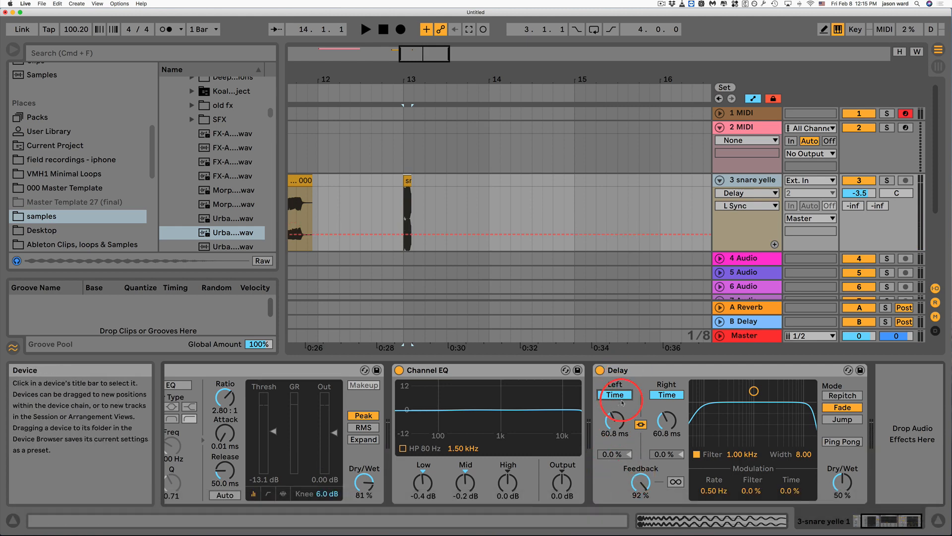
click(666, 395)
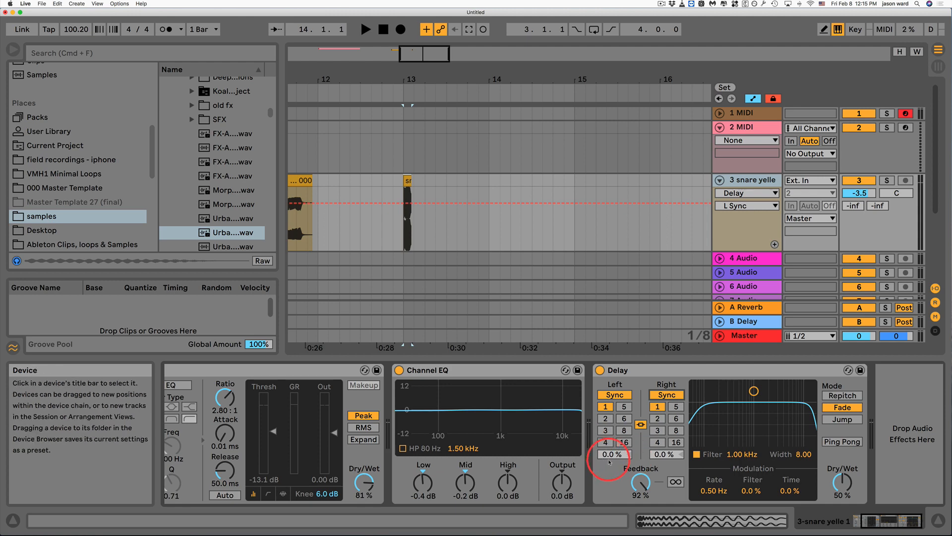
drag(610, 455, 610, 451)
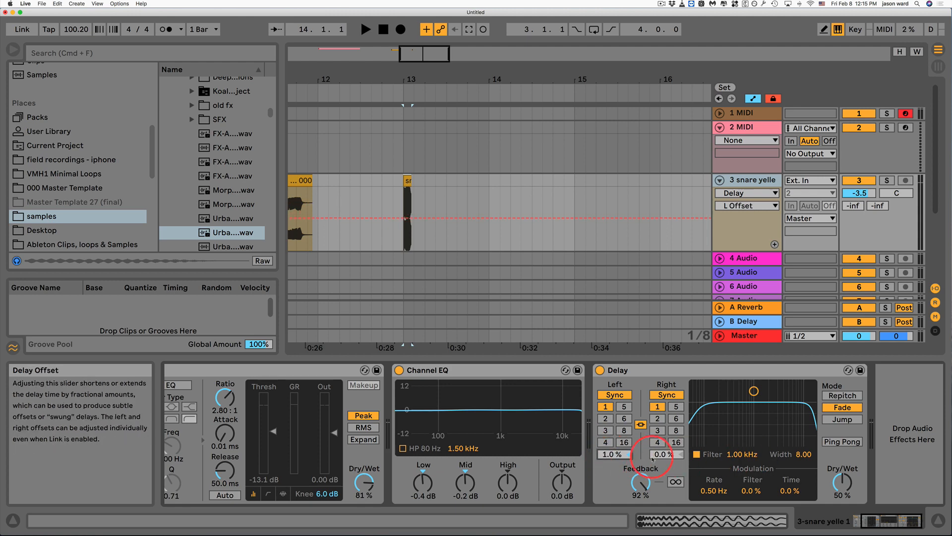
- Unlink the Delay's channels and set the beat division to 4 sixteenths for the right and 2 for the left
click(641, 425)
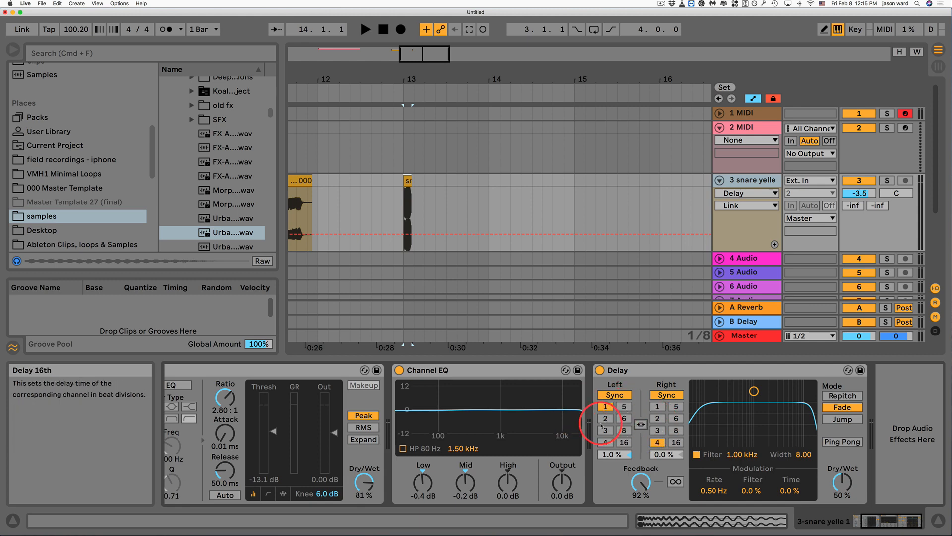
click(606, 419)
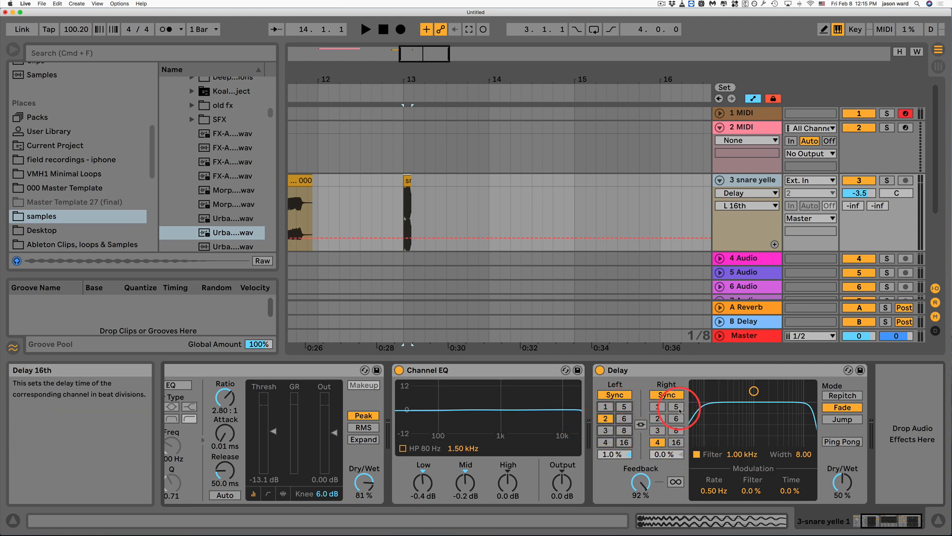
- Set the Delay's right channel to 5 sixteenths and Feedback to 88%, and audition the snare
click(675, 408)
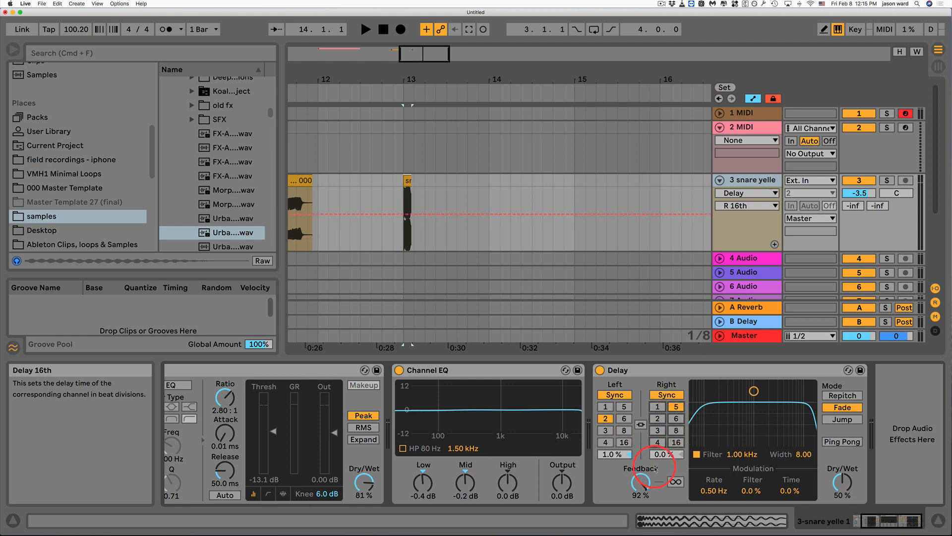
click(639, 482)
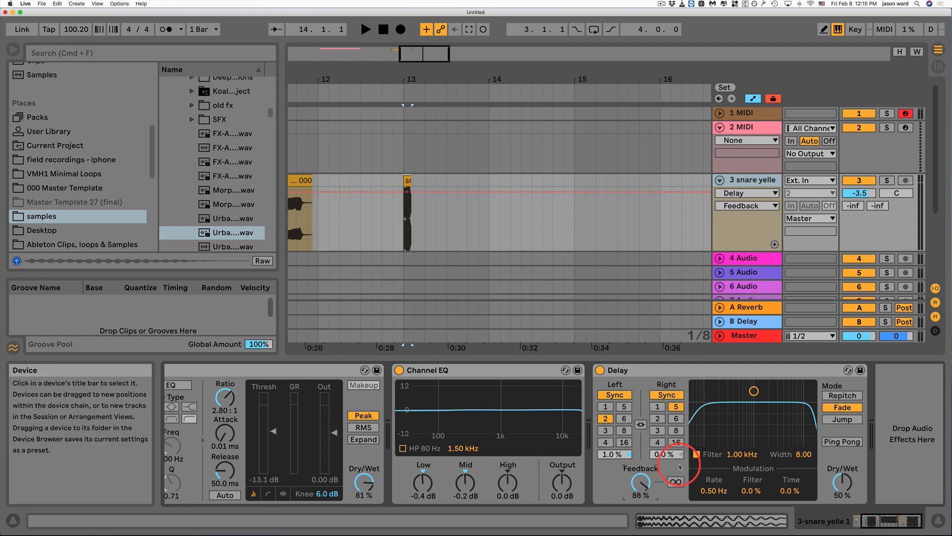
key(space)
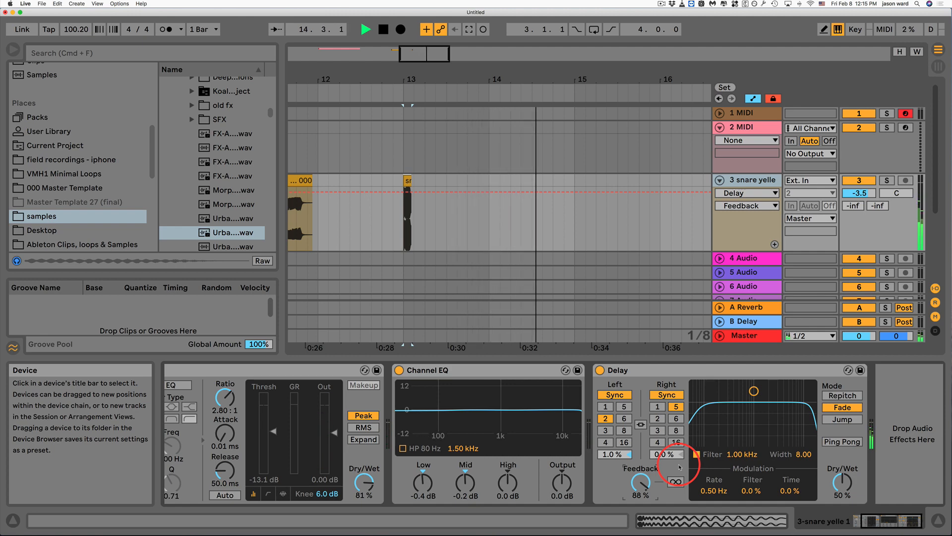
key(space)
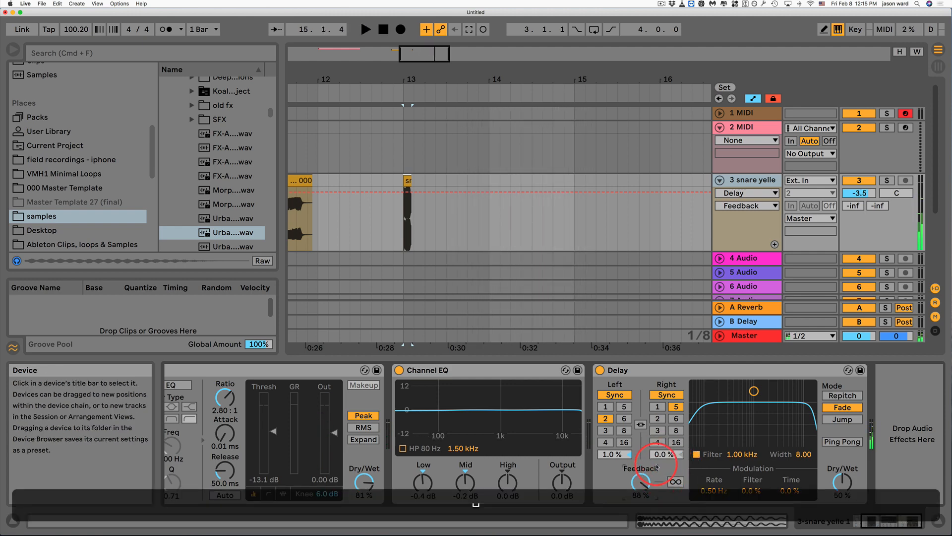
- Offset the left delay by 2.6% and the right by -14%, lower Feedback to 80%, and audition the snare
drag(663, 451, 663, 454)
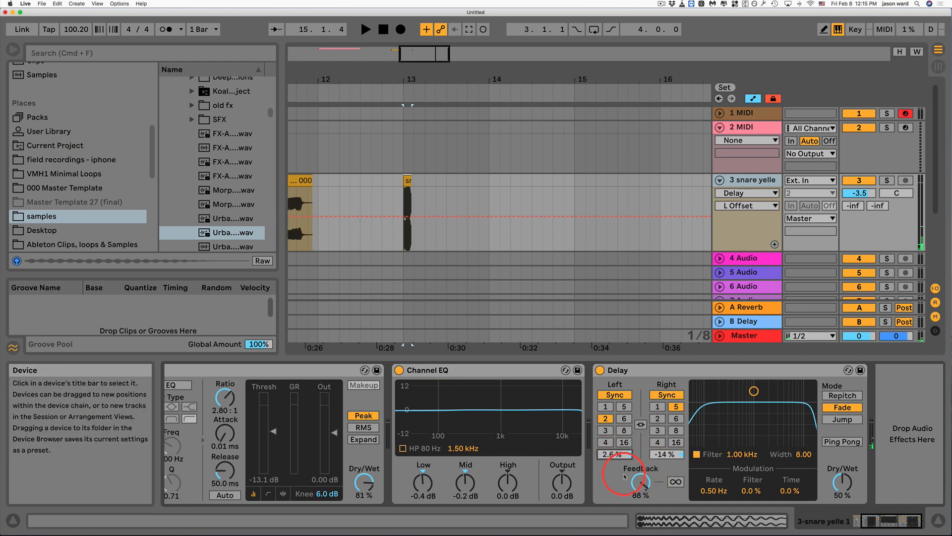
drag(638, 478, 643, 477)
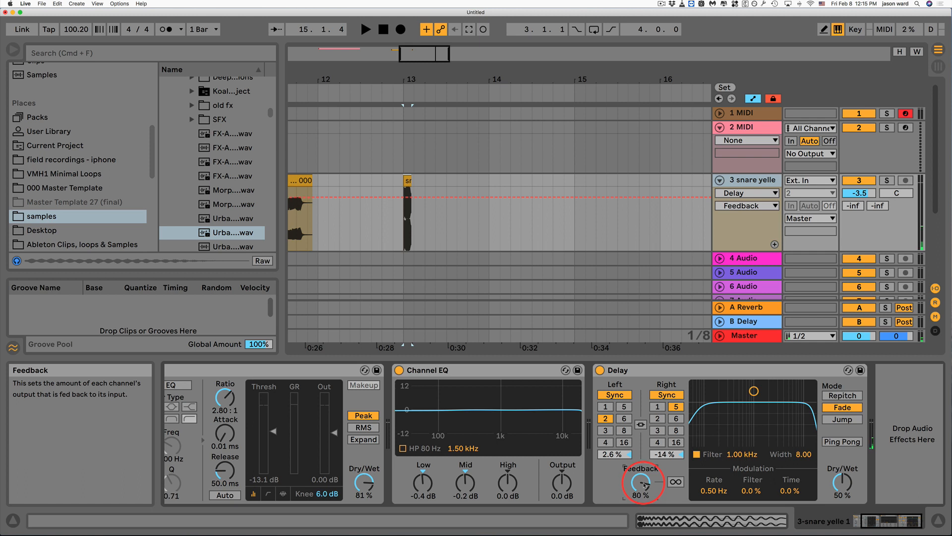
key(space)
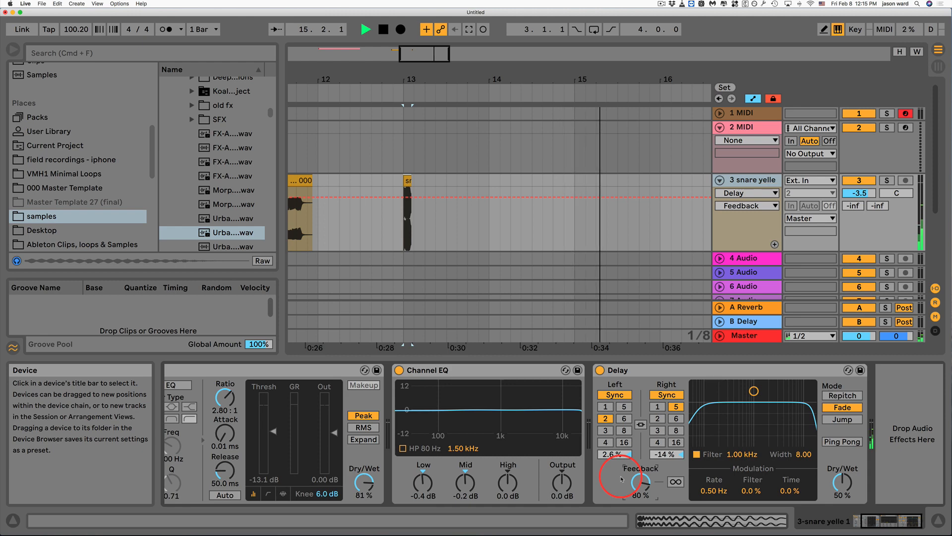
key(space)
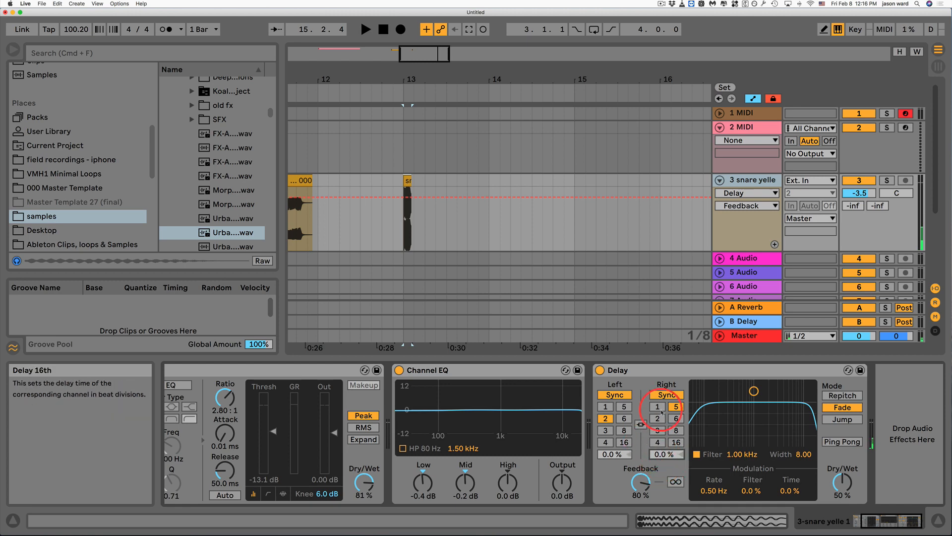
- With both delay offsets at 0.0%, set the right channel to 2 sixteenths, enable Ping Pong and link the channels
click(658, 418)
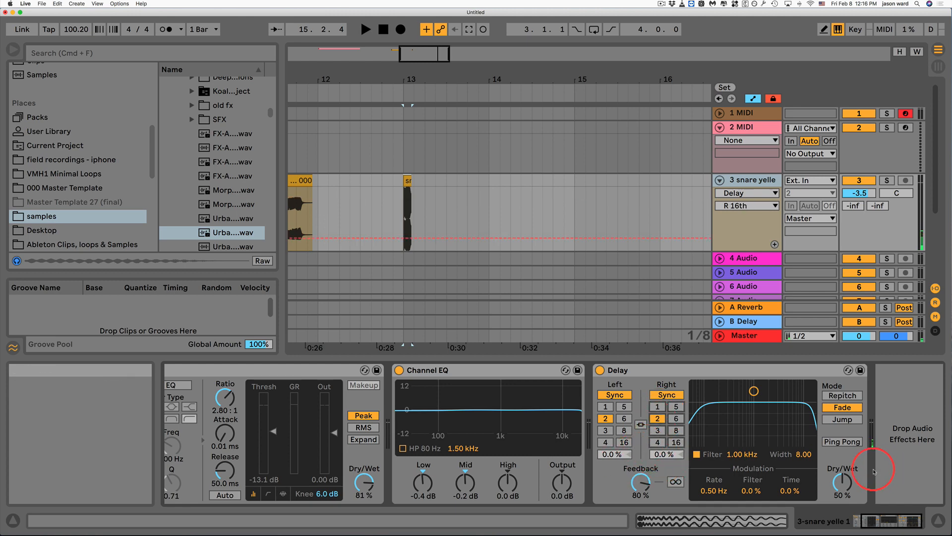
click(845, 441)
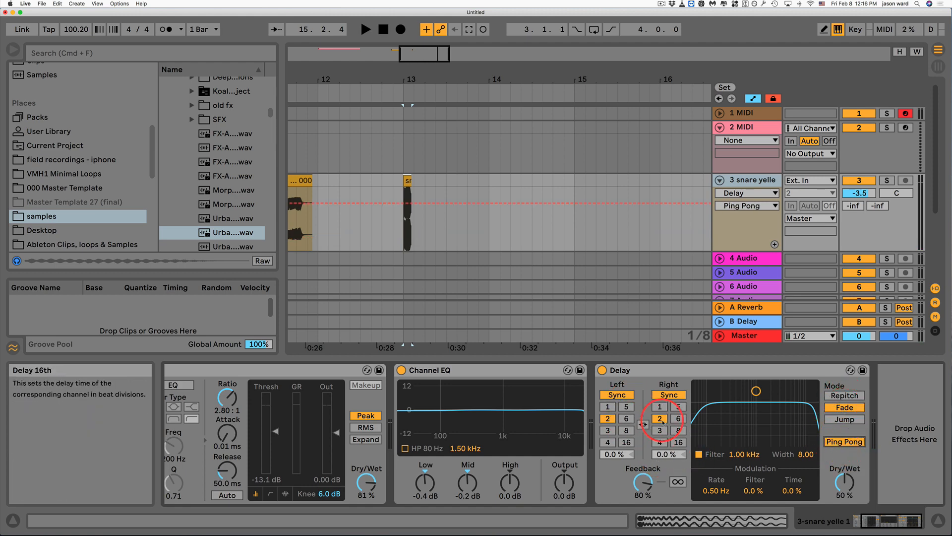
click(643, 425)
- Audition the ping-pong snare delay while switching the linked beat division to 3 sixteenths
key(space)
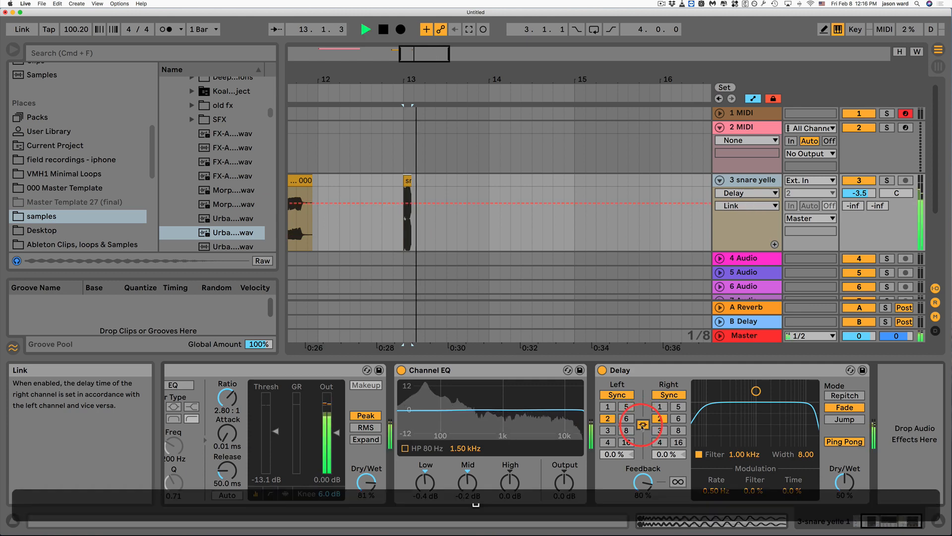
click(608, 430)
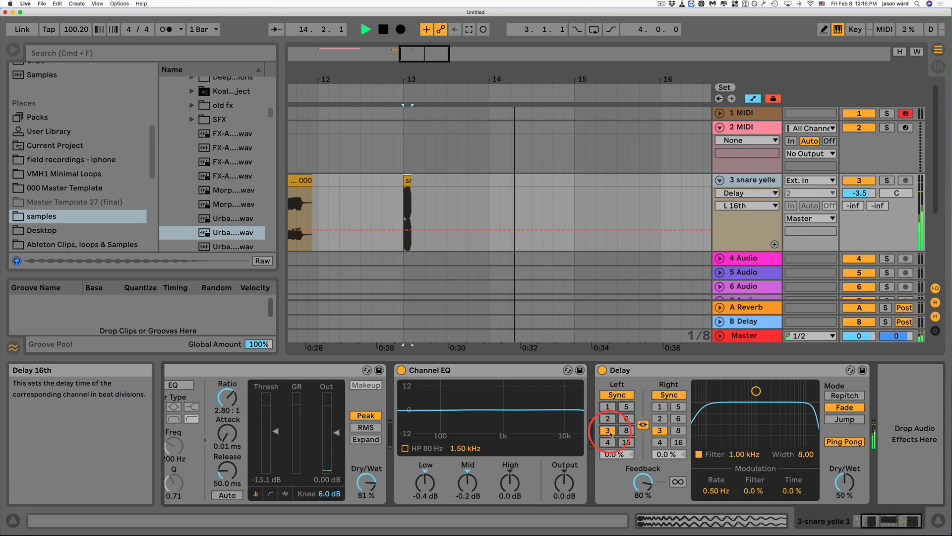
key(space)
- Switch the Delay to Repitch mode and audition the snare while changing the linked division to 2 and back to 3 sixteenths
click(844, 395)
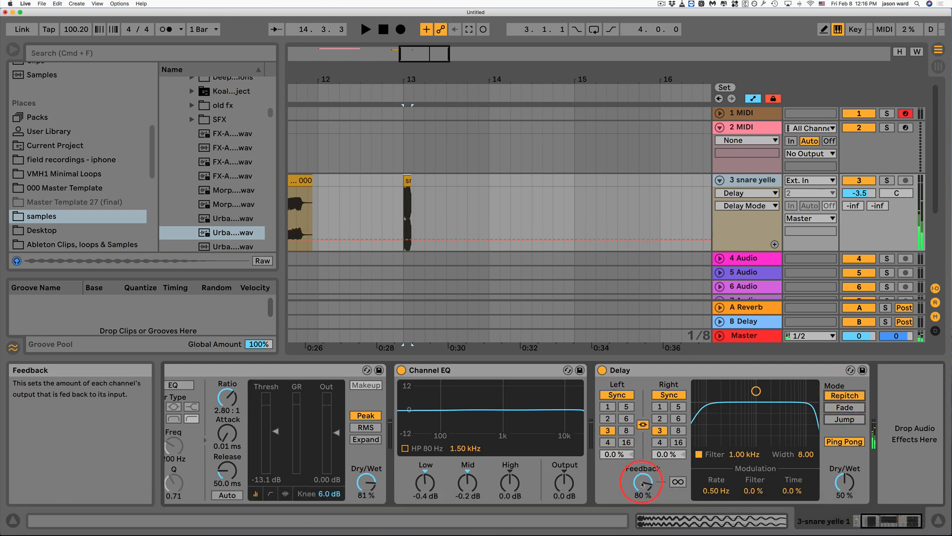
key(space)
click(608, 406)
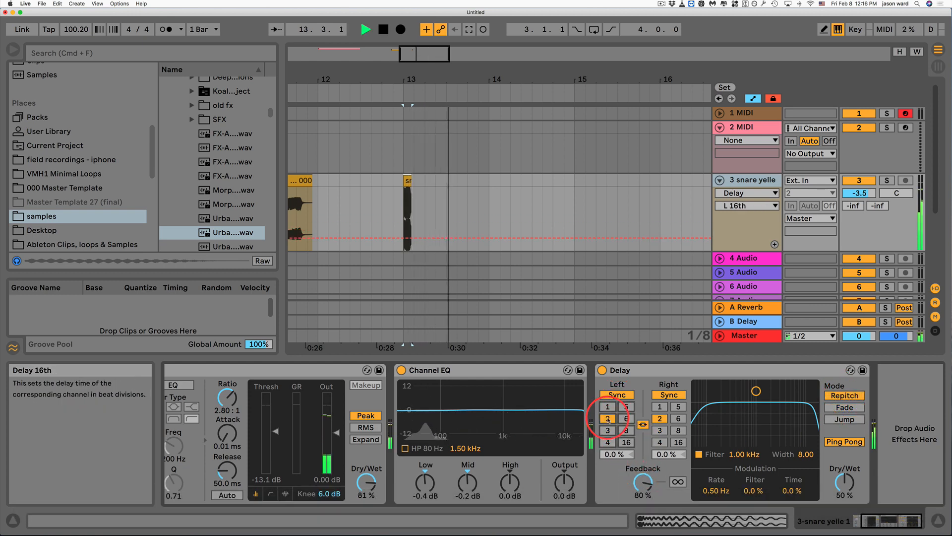
click(608, 430)
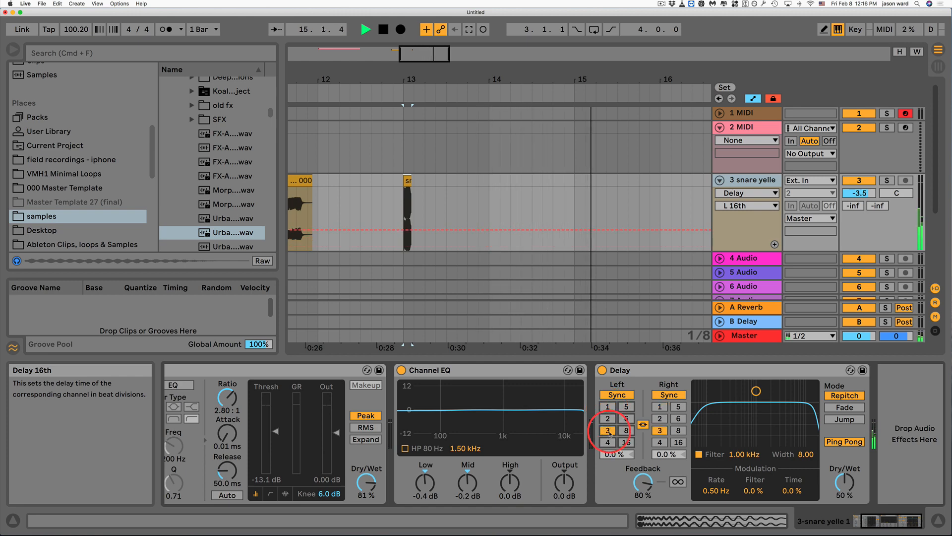
key(space)
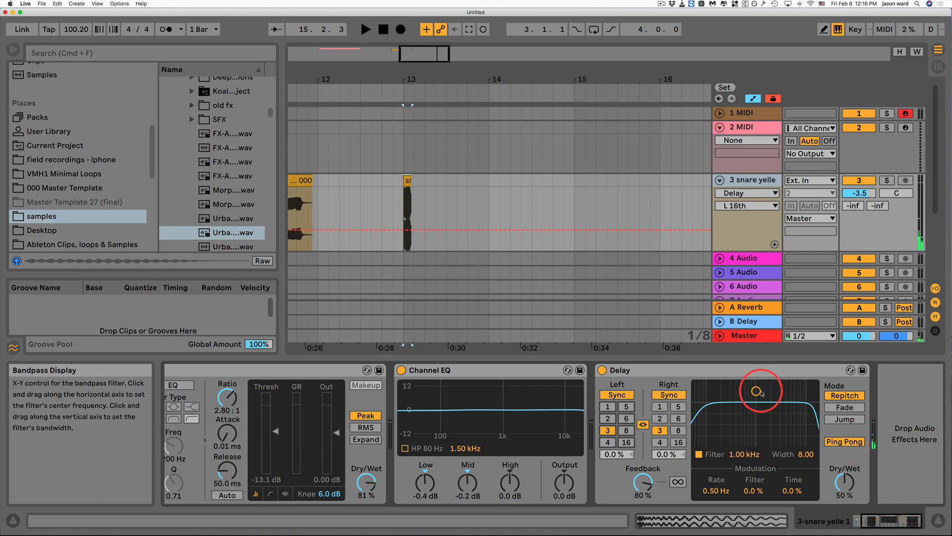
- Set the Delay's Dry/Wet to 100% and audition the snare while shaping its bandpass filter to 2.83 kHz with a width of 1.94
drag(756, 391, 785, 430)
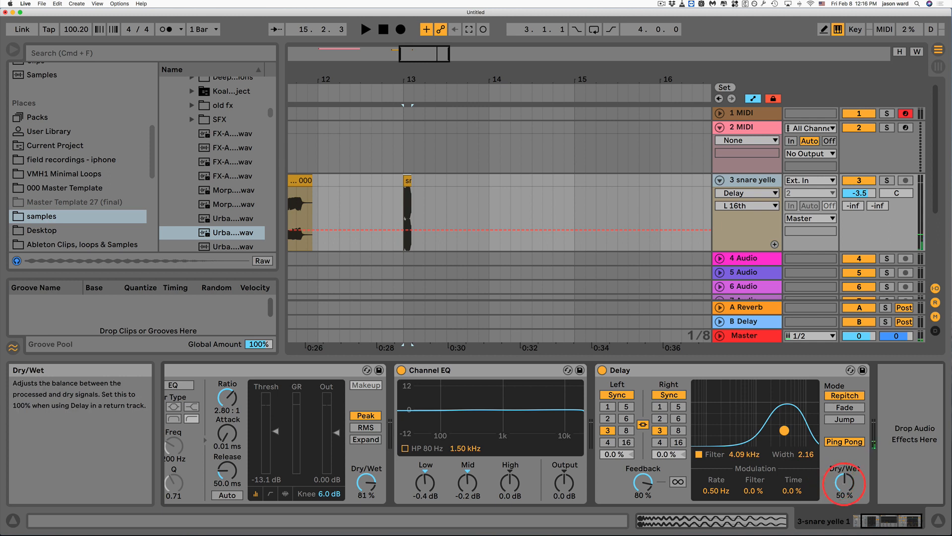
drag(845, 482, 845, 456)
drag(784, 430, 786, 425)
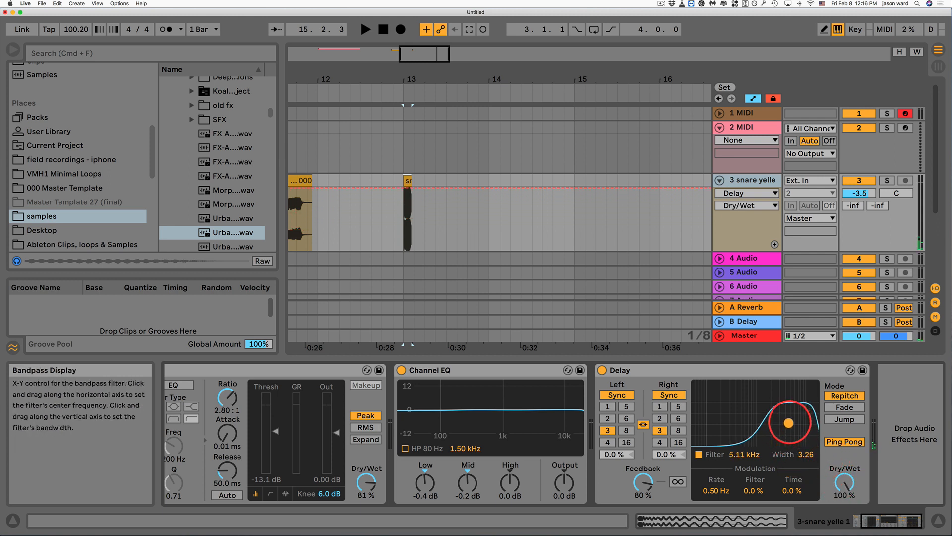
key(space)
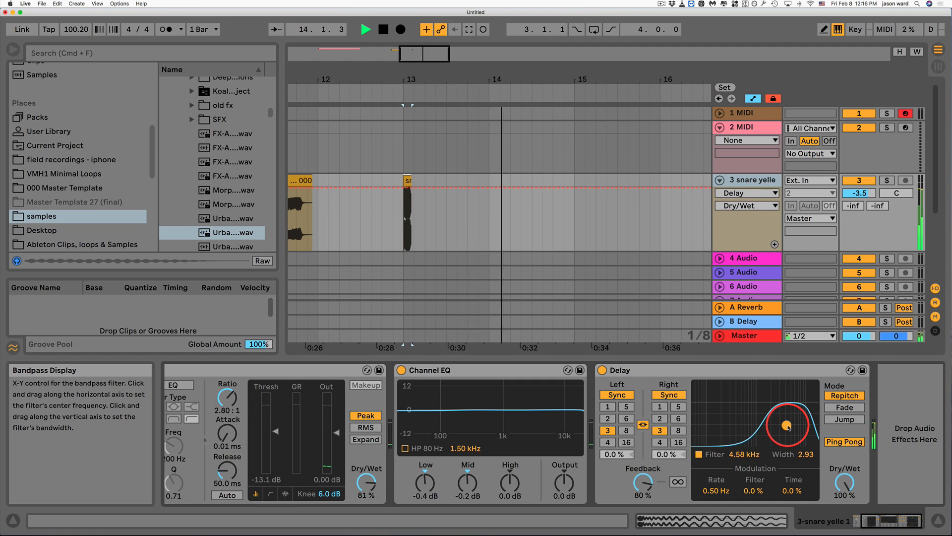
mouse_move(788, 427)
mouse_down()
mouse_move(730, 431)
mouse_move(776, 431)
mouse_up()
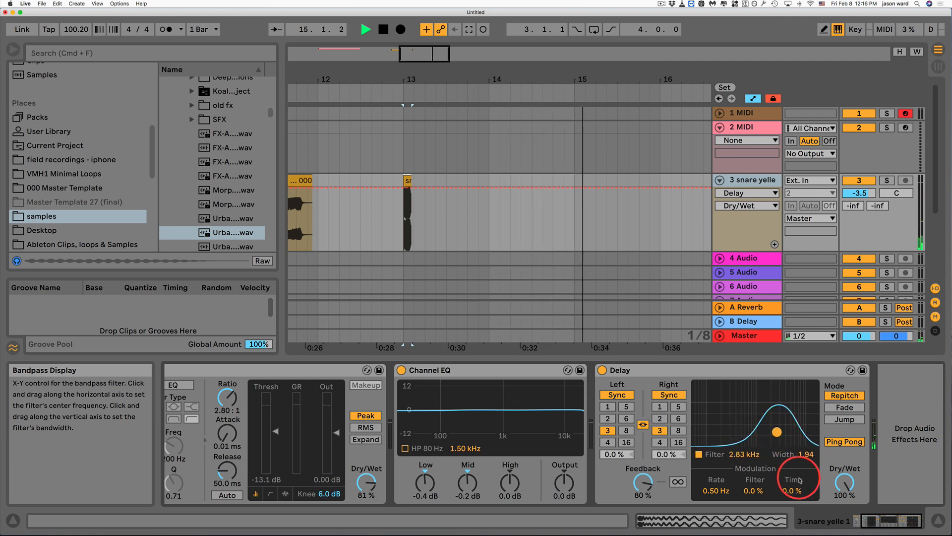
key(space)
- Move the Delay's filter to 3.53 kHz with width 2.05 and modulate it by 99% at a 1.67 Hz rate
drag(708, 494, 709, 491)
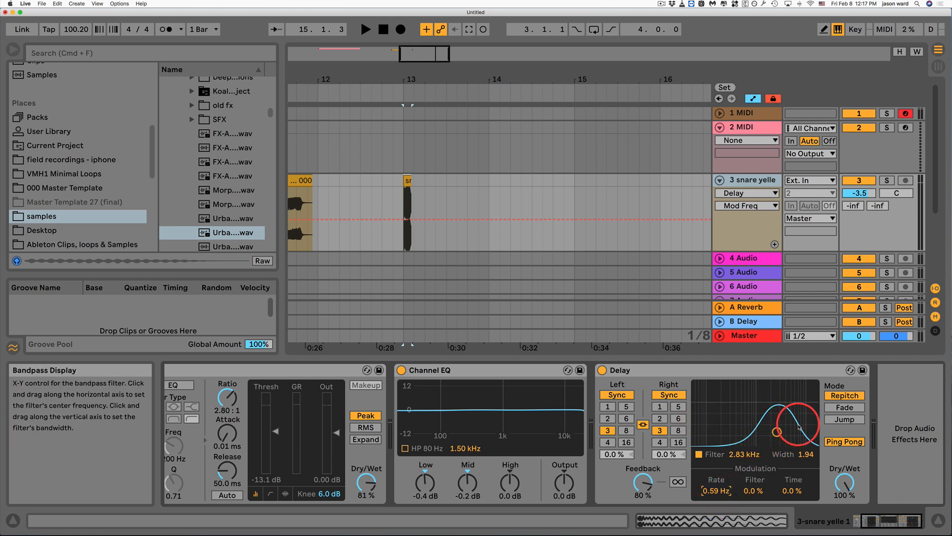
mouse_move(777, 432)
mouse_down()
mouse_move(732, 432)
mouse_move(782, 431)
mouse_up()
drag(753, 491, 716, 488)
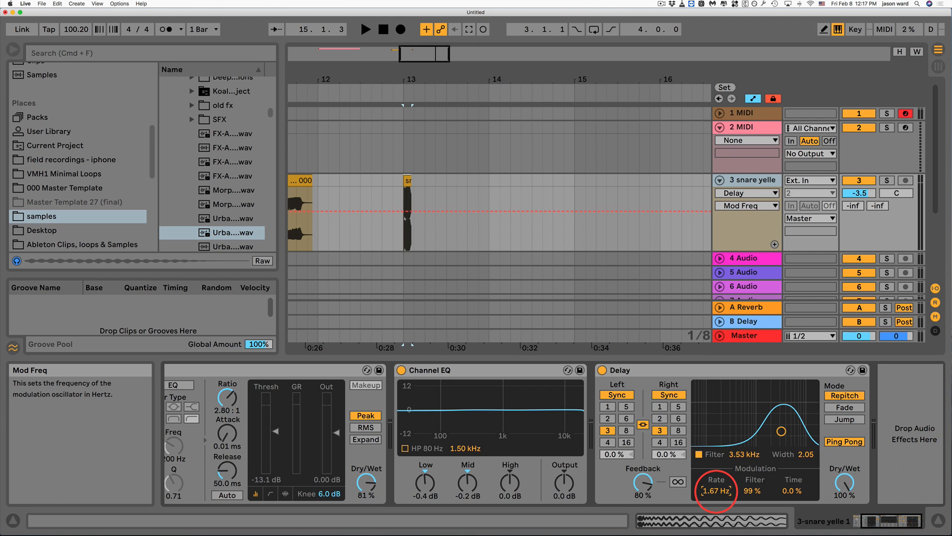
- Audition the filter modulation on the snare and raise the modulation rate to 3.00 Hz
key(space)
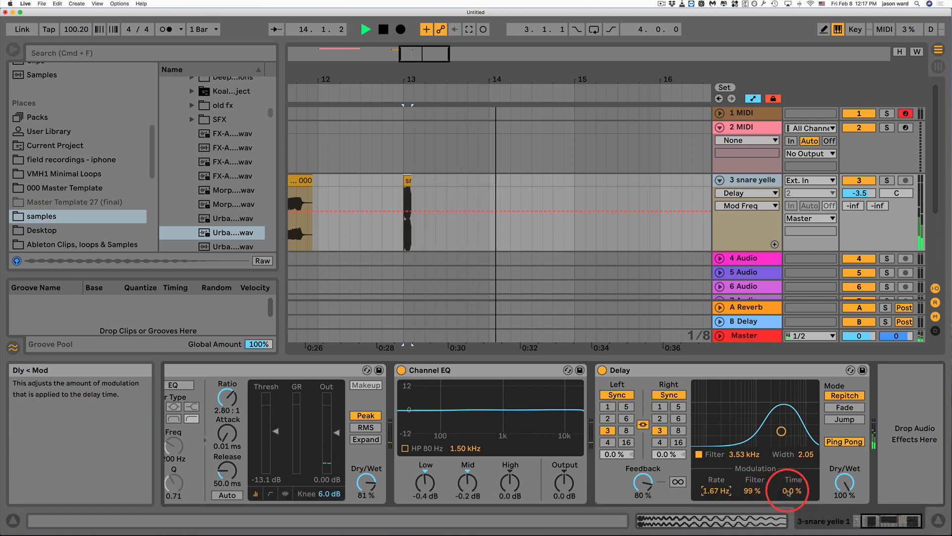
drag(716, 490, 719, 488)
key(space)
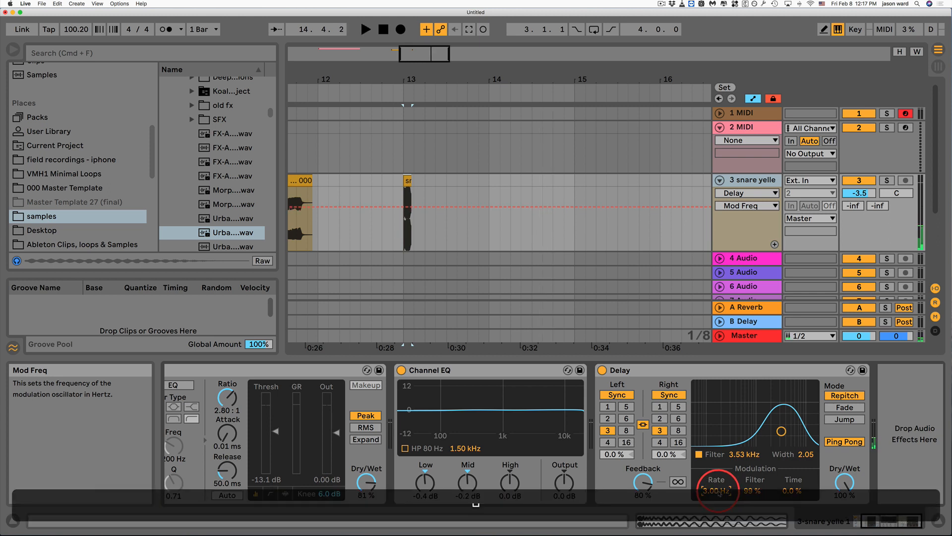
key(space)
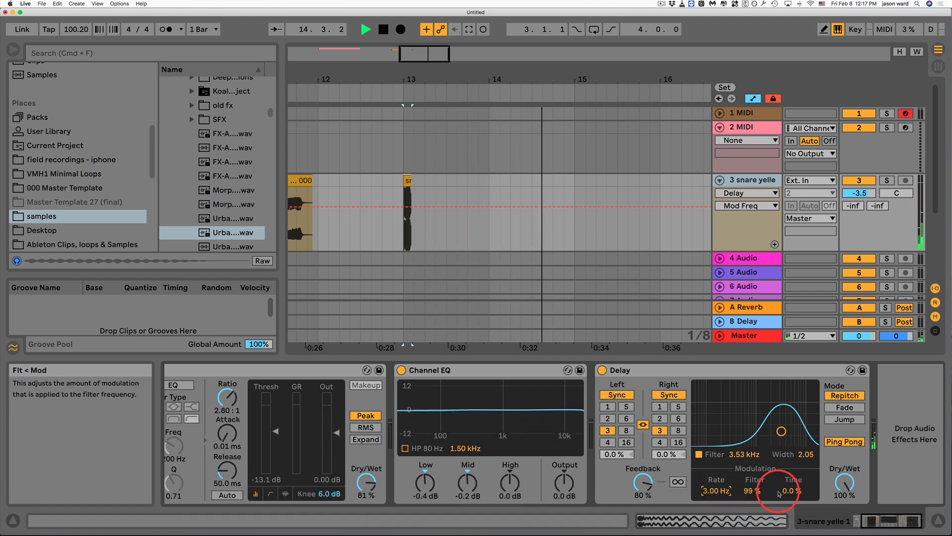
- Set the Delay's time modulation to 50% and audition the snare while lowering the modulation rate to 0.82 Hz
drag(790, 491, 788, 484)
key(space)
key(space)
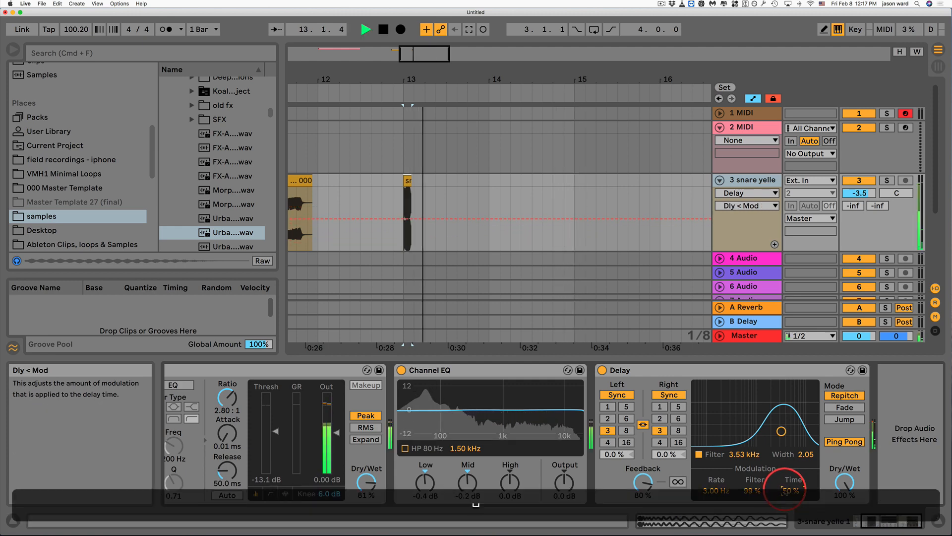
drag(711, 491, 712, 506)
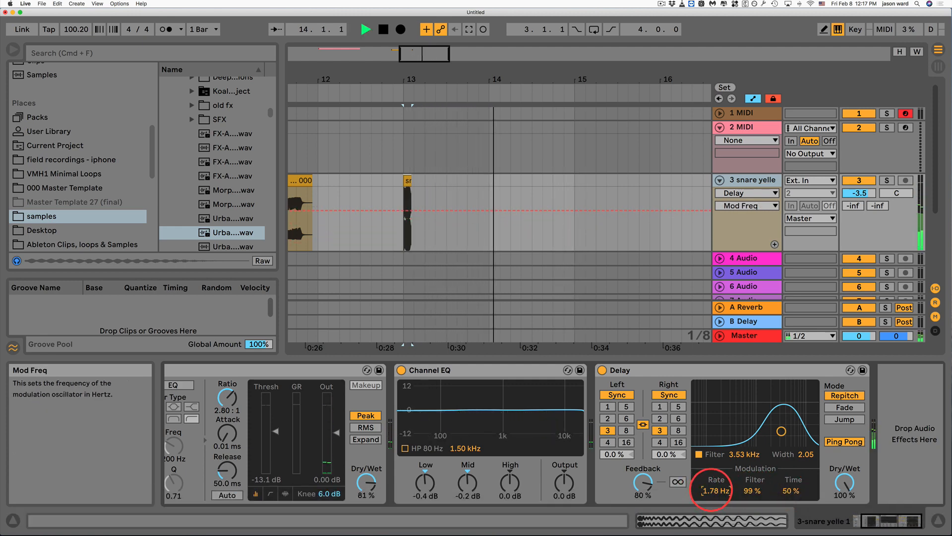
key(space)
- Audition the modulated snare delay while raising Feedback to 87%
key(space)
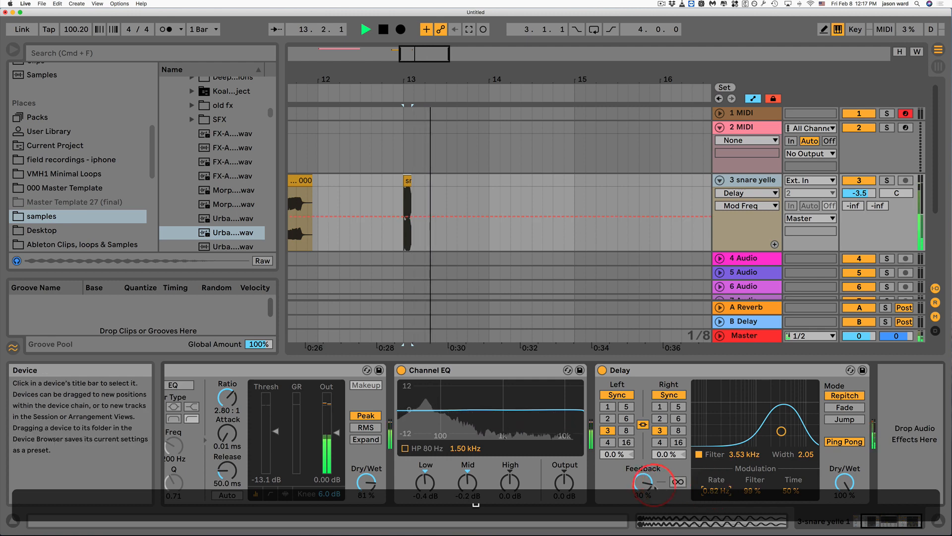
drag(643, 485, 647, 481)
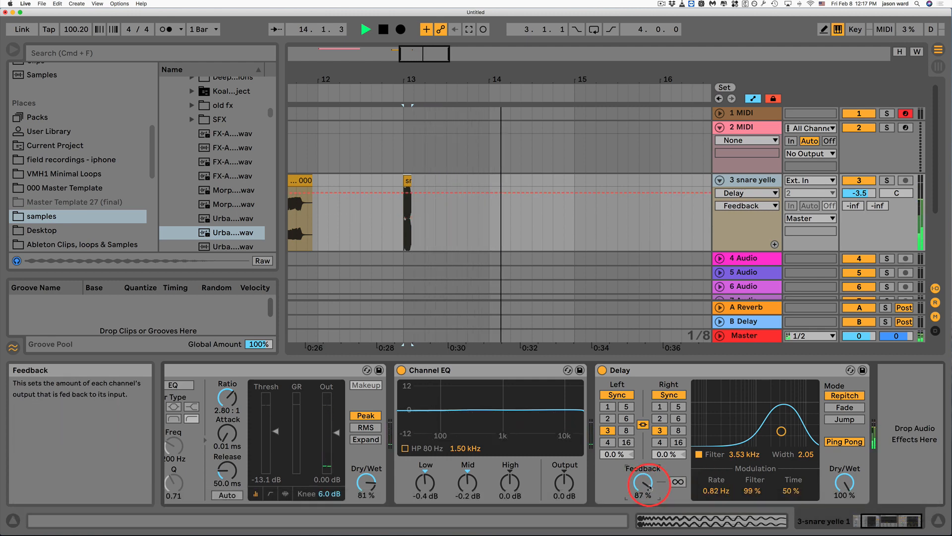
key(space)
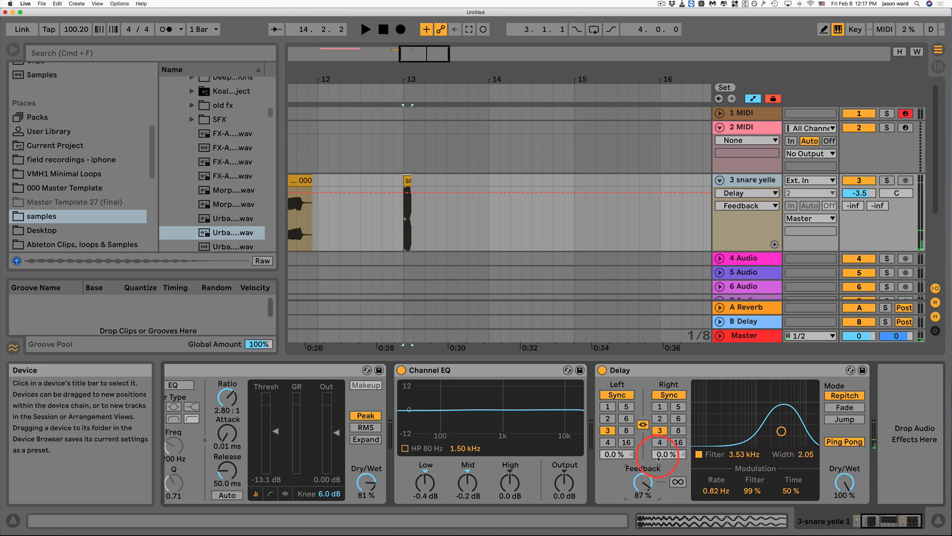
- Shift the Delay's bandpass filter to 1.75 kHz with a width of 1.60
drag(781, 431, 756, 437)
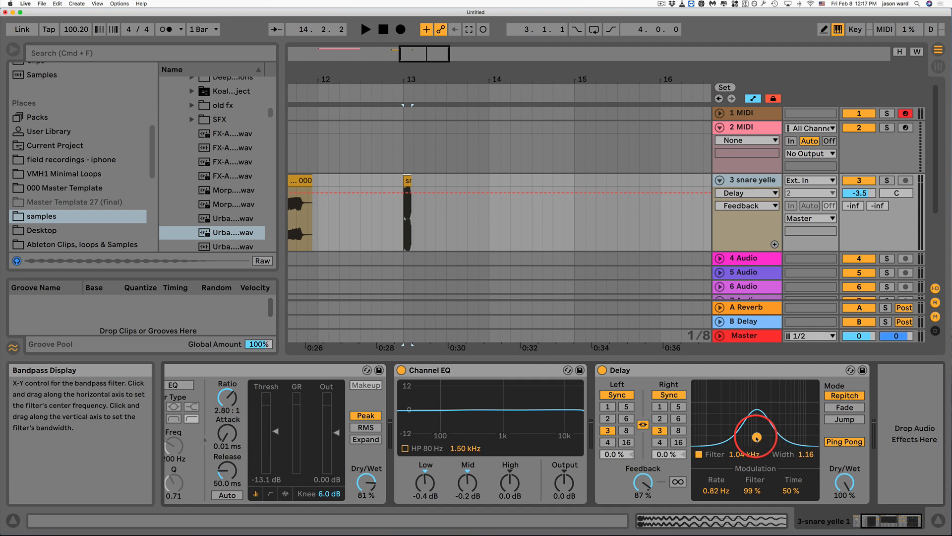
drag(756, 436, 768, 434)
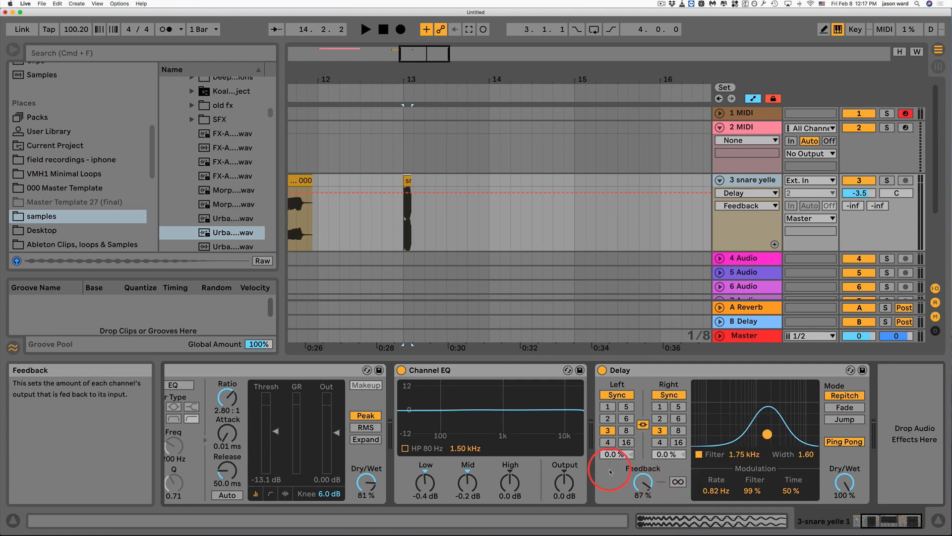
- Toggle the Delay's Freeze on and off twice, leaving it disabled
click(679, 482)
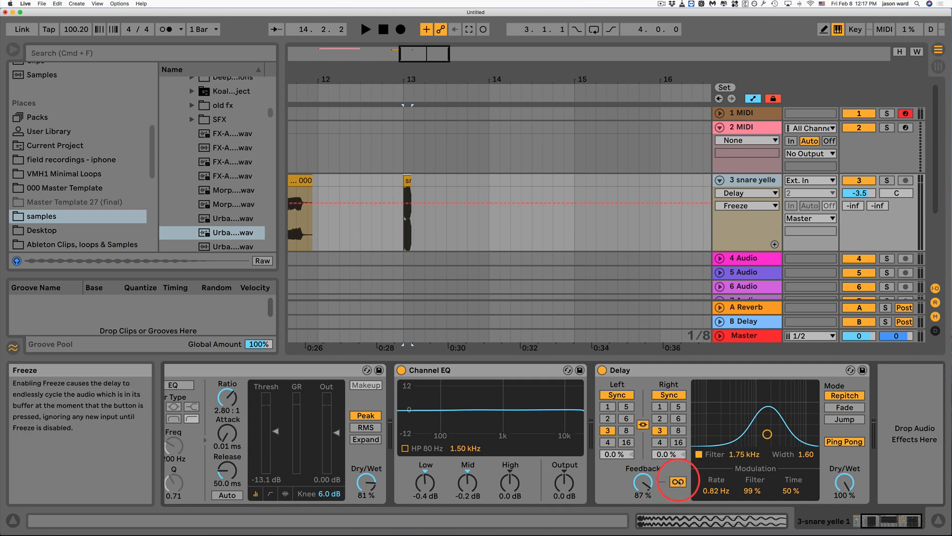
click(678, 482)
click(678, 482)
click(679, 482)
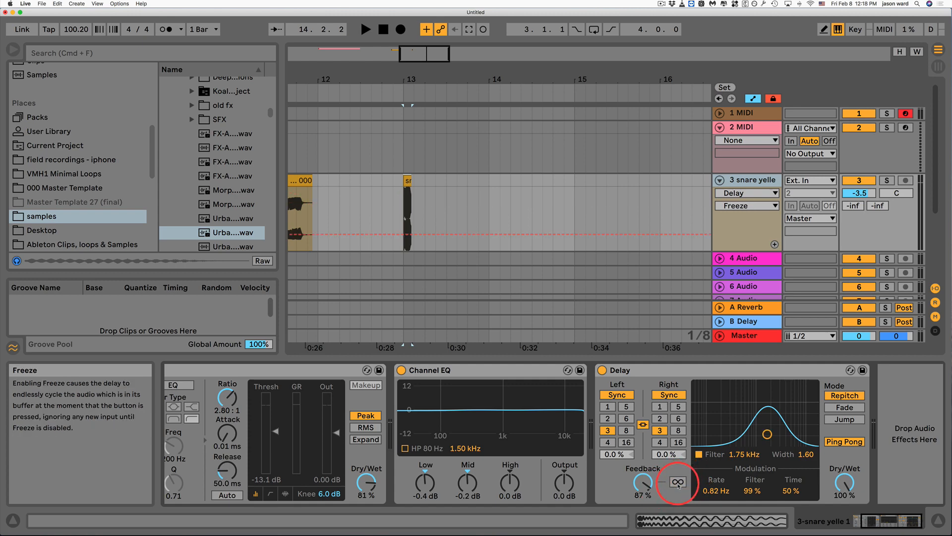
- Select the 0001 3-Audio clip at bar 11 on the snare track and audition it through the Delay
click(409, 182)
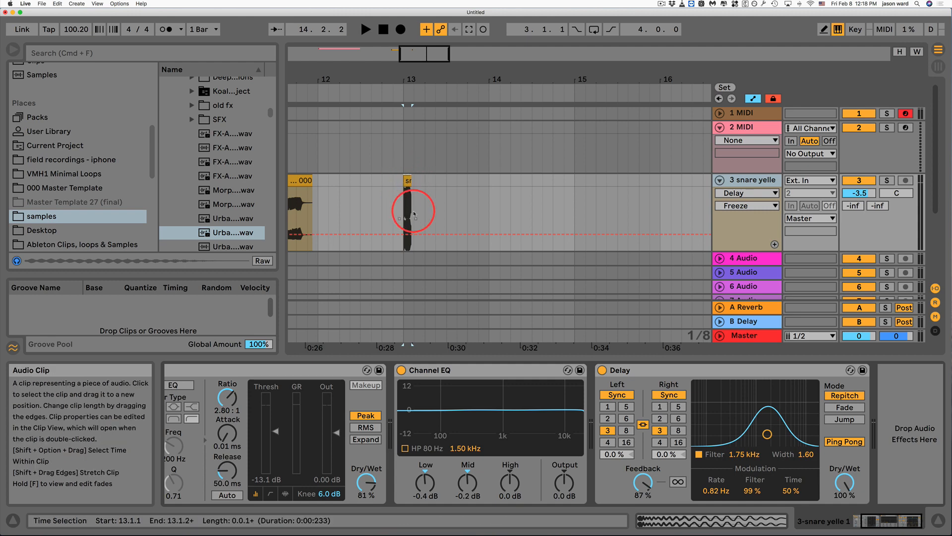
scroll(458, 204, left, 5)
click(337, 181)
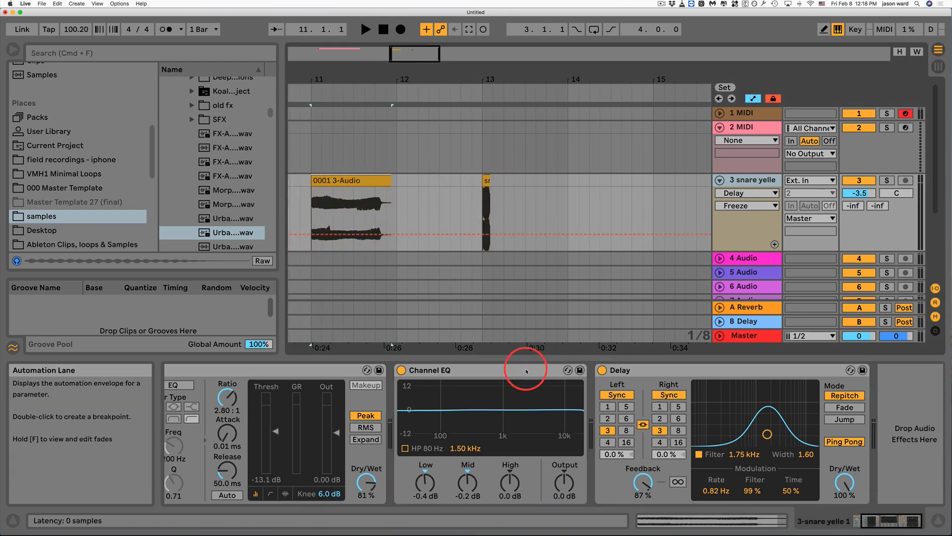
key(space)
key(space)
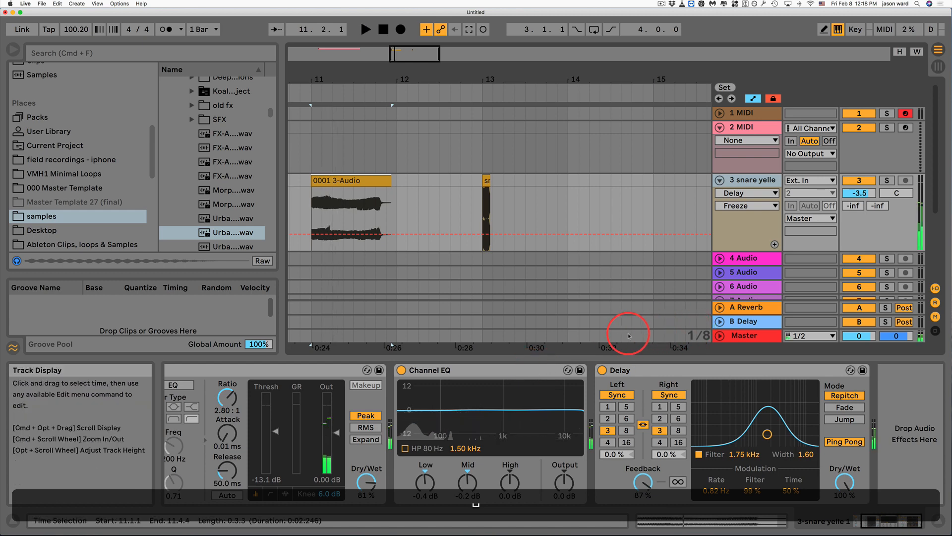
key(space)
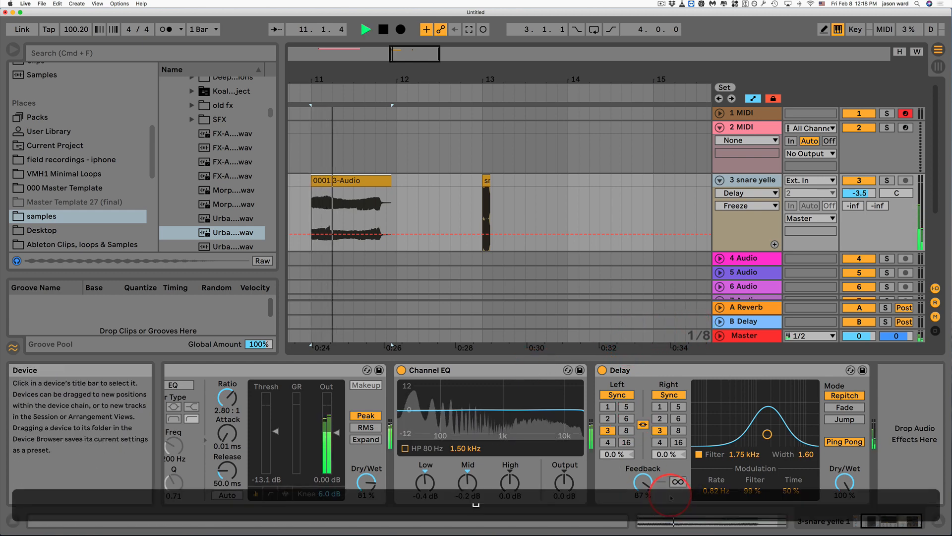
key(space)
- Play the clip with the Delay's Dry/Wet at 0%, widen the filter to 6.35 at 897 Hz and raise Dry/Wet to 48%
drag(844, 482, 844, 531)
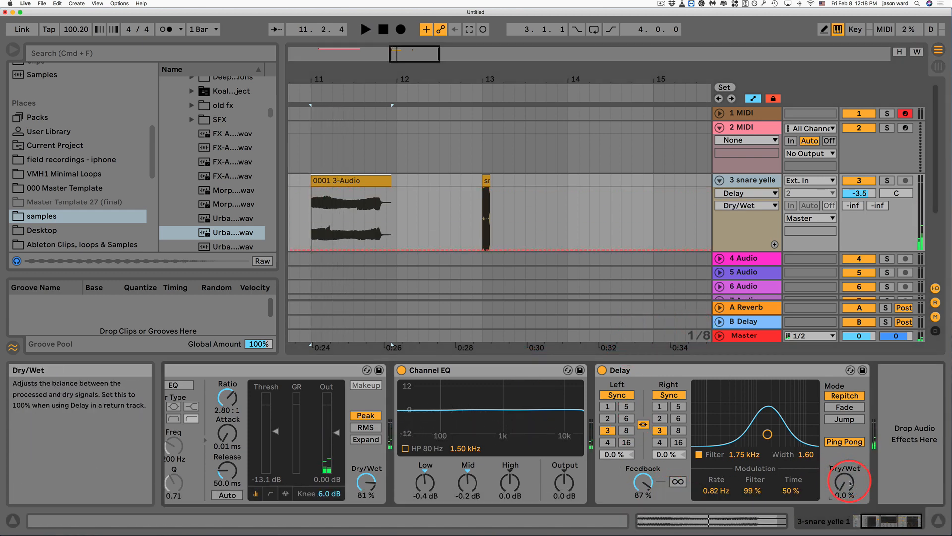
key(space)
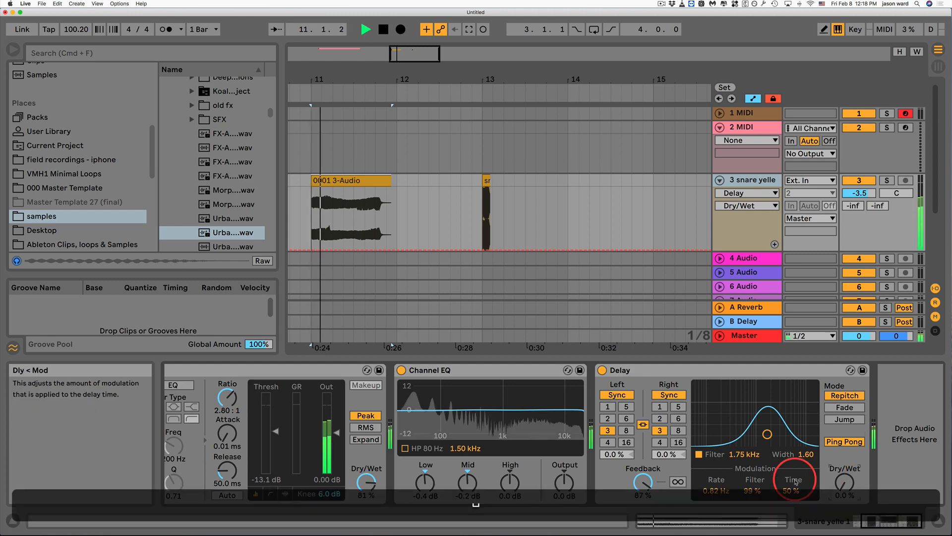
drag(767, 434, 753, 402)
drag(845, 482, 823, 501)
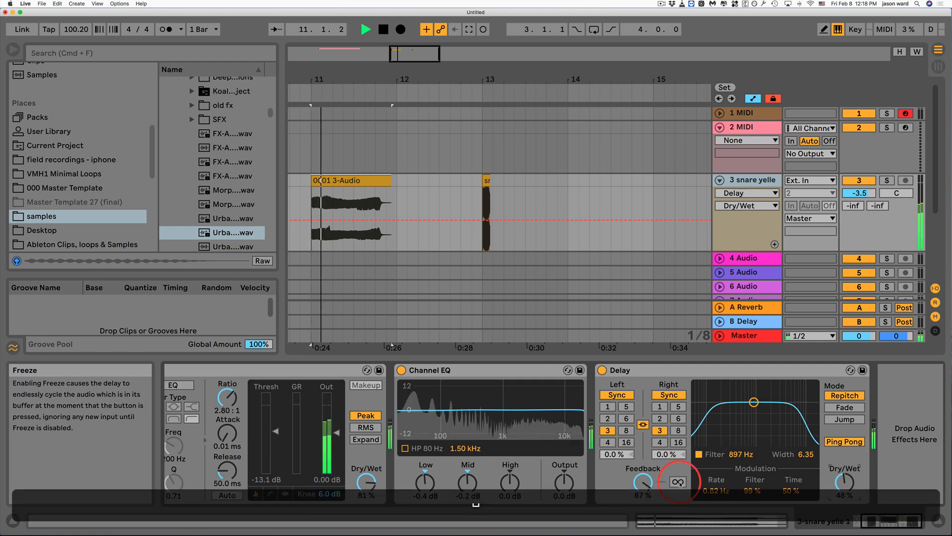
- Freeze the Delay with Ping Pong off and switch its delay time to 1 sixteenth and back to 3
click(678, 482)
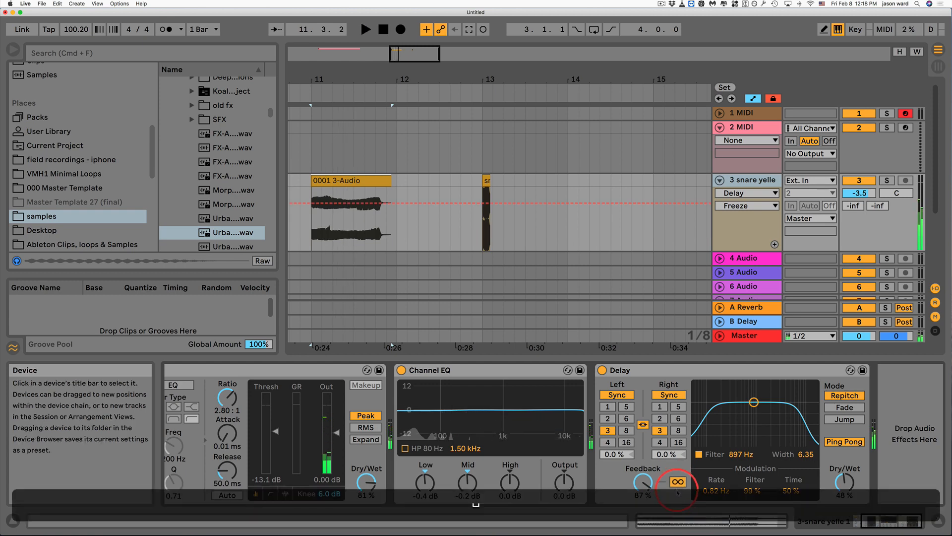
click(848, 443)
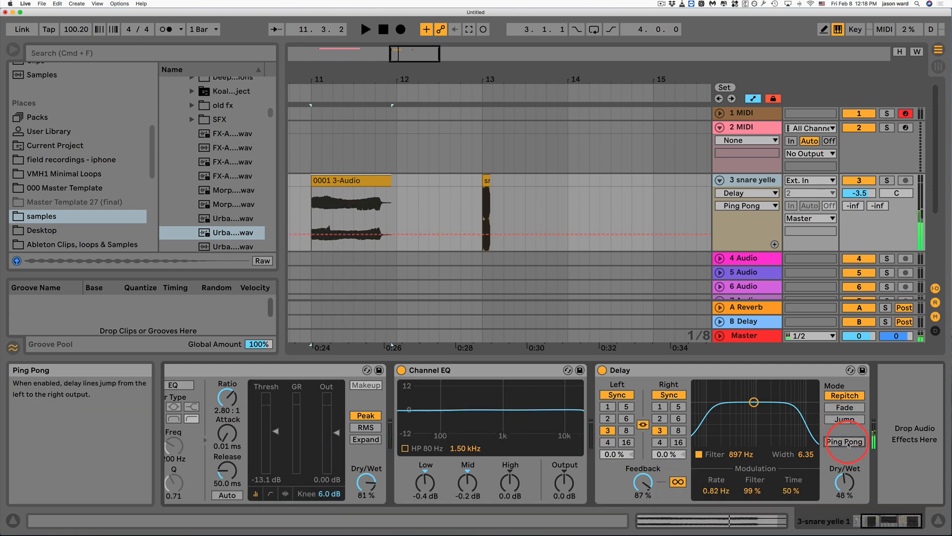
click(608, 407)
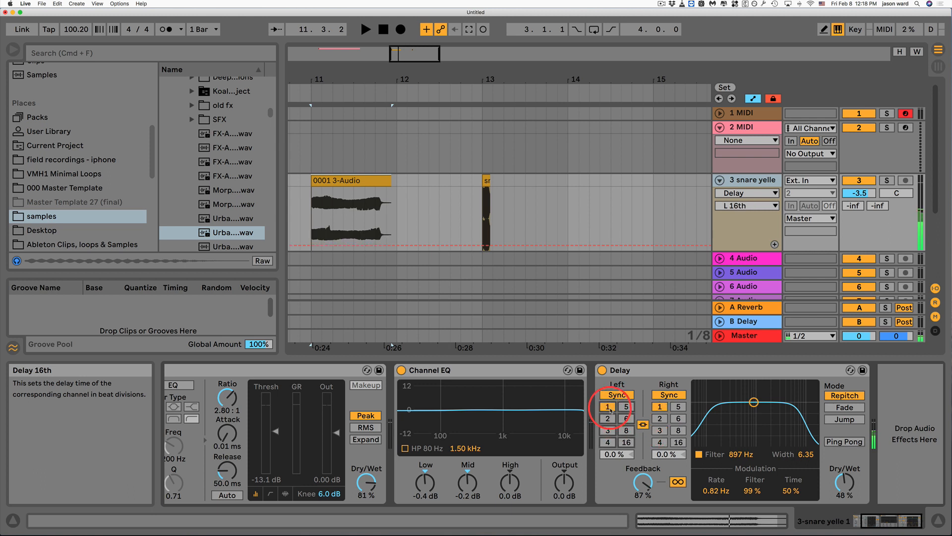
click(611, 430)
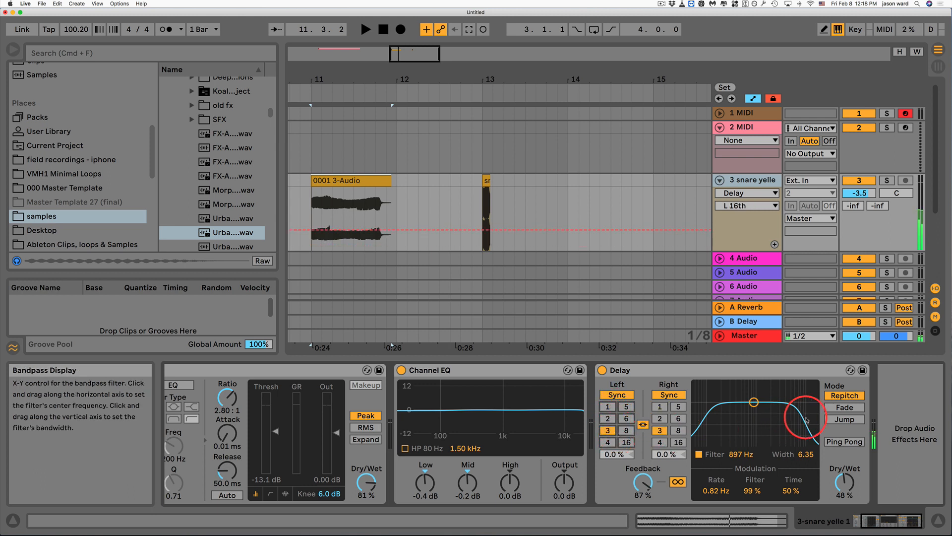
- Set the Delay mode to Fade and change the frozen delay's time to 16 and 2 sixteenths
click(845, 407)
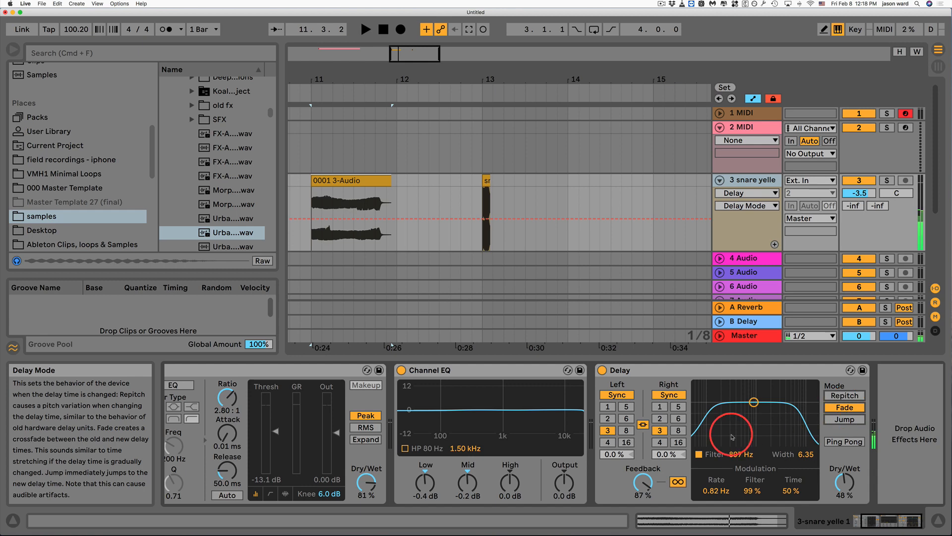
click(626, 442)
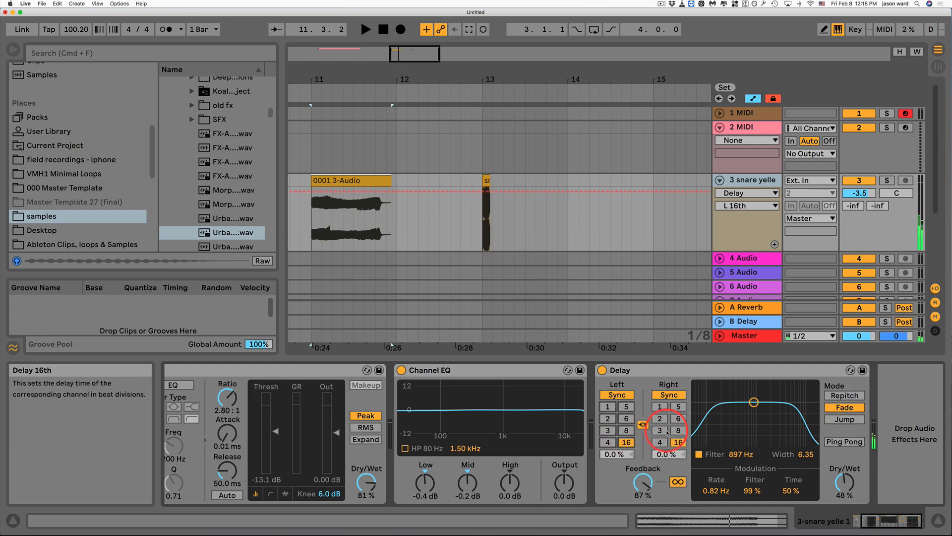
click(664, 421)
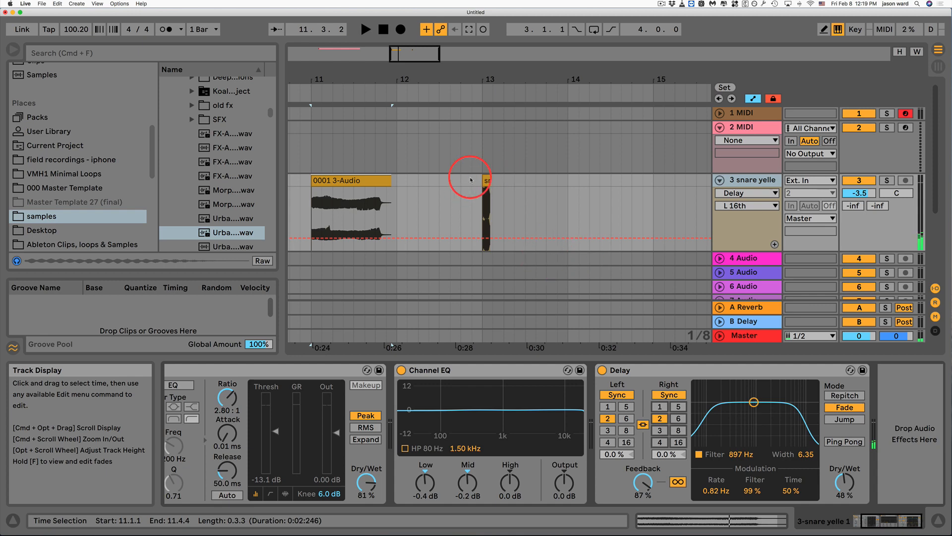
- Select the snare clip at bar 13, switch the Delay from Sync to Time and disable Freeze
click(484, 181)
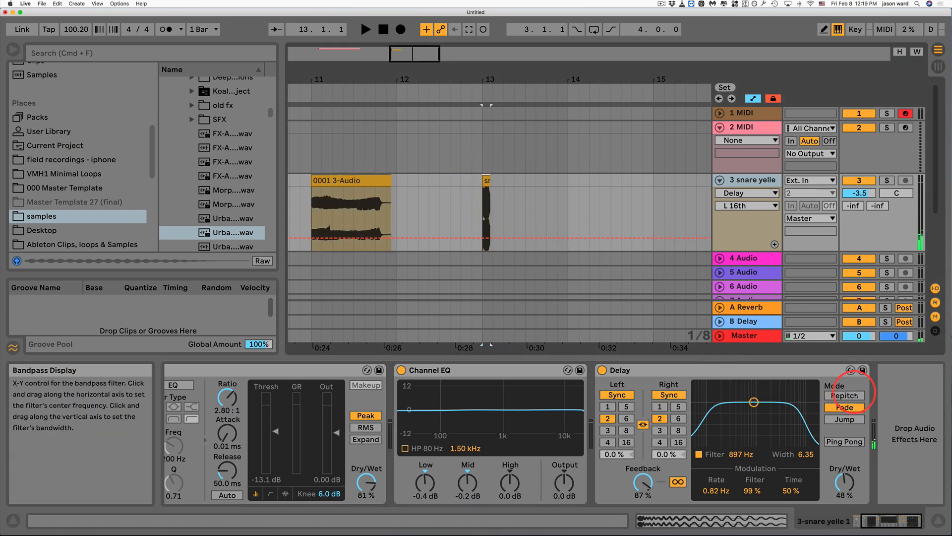
click(617, 395)
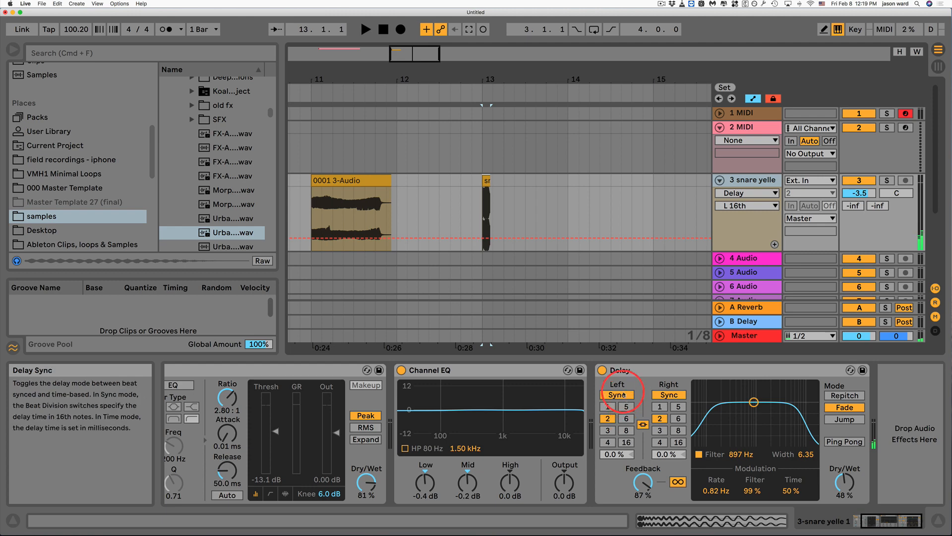
mouse_move(617, 420)
mouse_down()
mouse_move(617, 404)
mouse_move(617, 435)
mouse_up()
click(643, 481)
click(678, 481)
- Audition the snare in Fade mode at 100% wet while sweeping the delay time, ending at 45.5 ms
key(space)
key(space)
key(space)
key(space)
key(space)
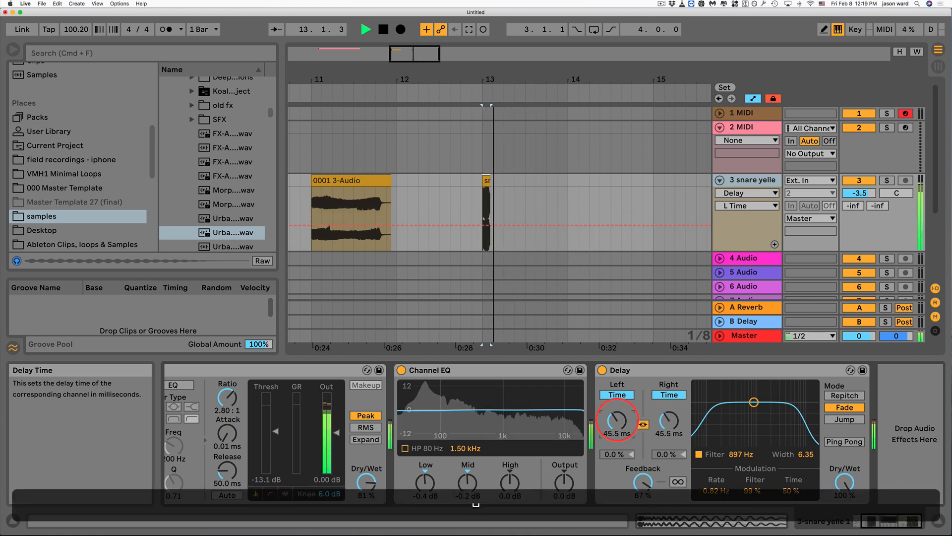
drag(617, 419, 633, 452)
key(space)
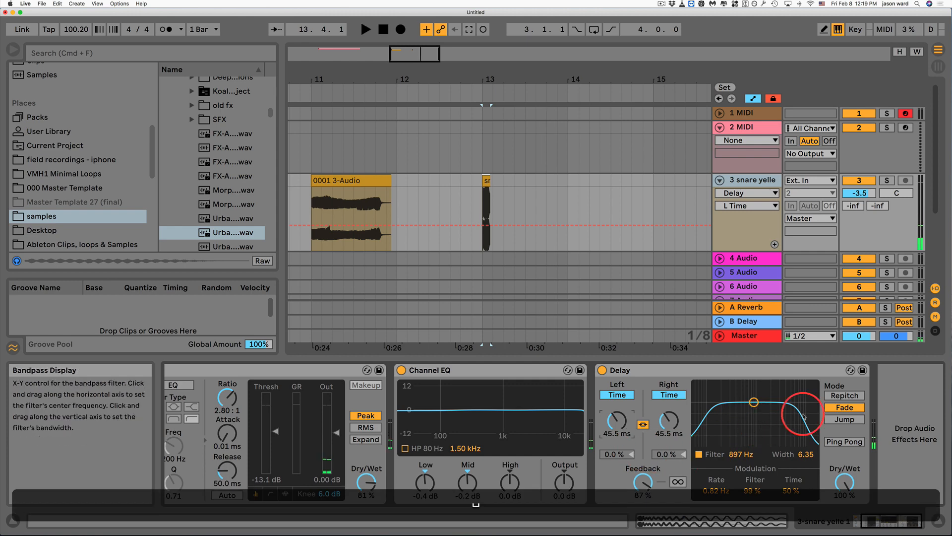
- Set the Delay mode to Repitch and audition the snare while sweeping the delay time, ending at 55.3 ms
click(845, 395)
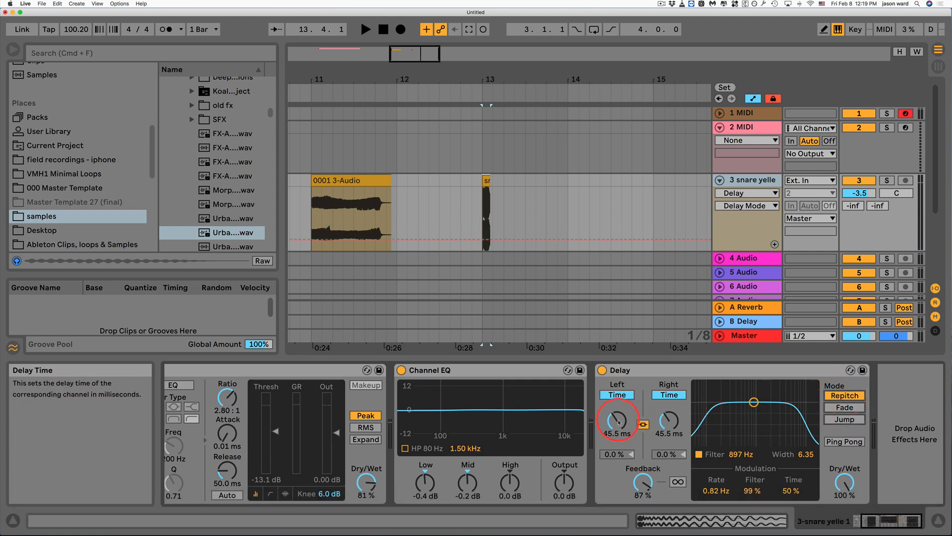
key(space)
key(space)
drag(618, 422, 638, 440)
key(space)
key(space)
key(space)
key(space)
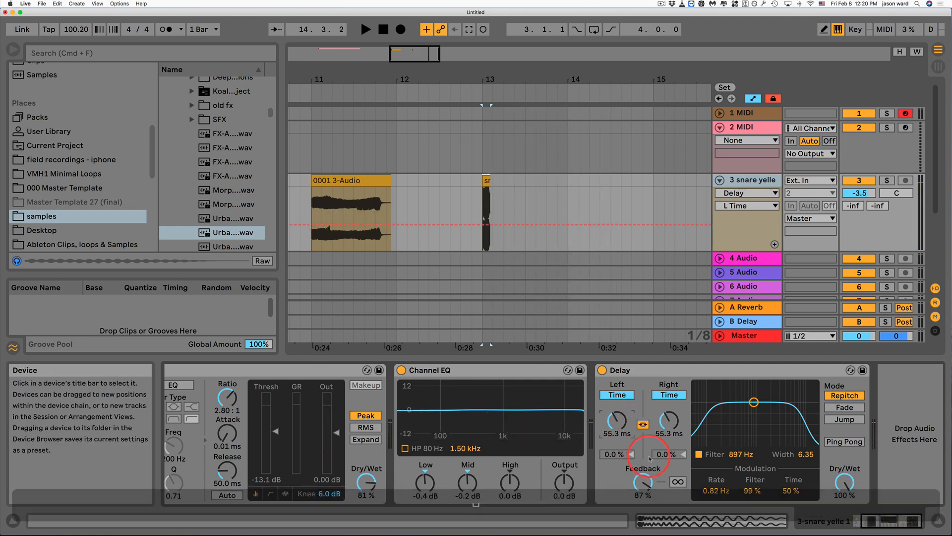
- Turn off the Computer MIDI Keyboard
click(542, 238)
click(495, 207)
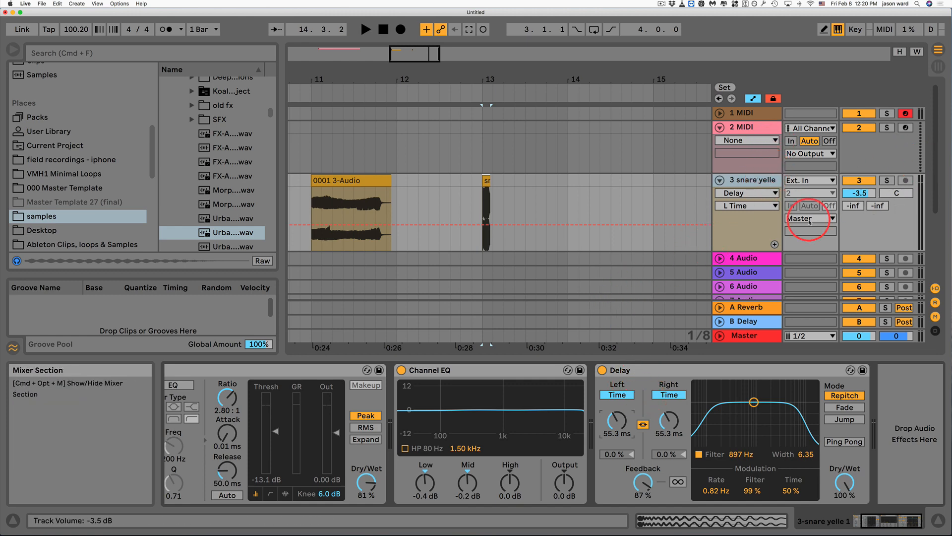
click(838, 29)
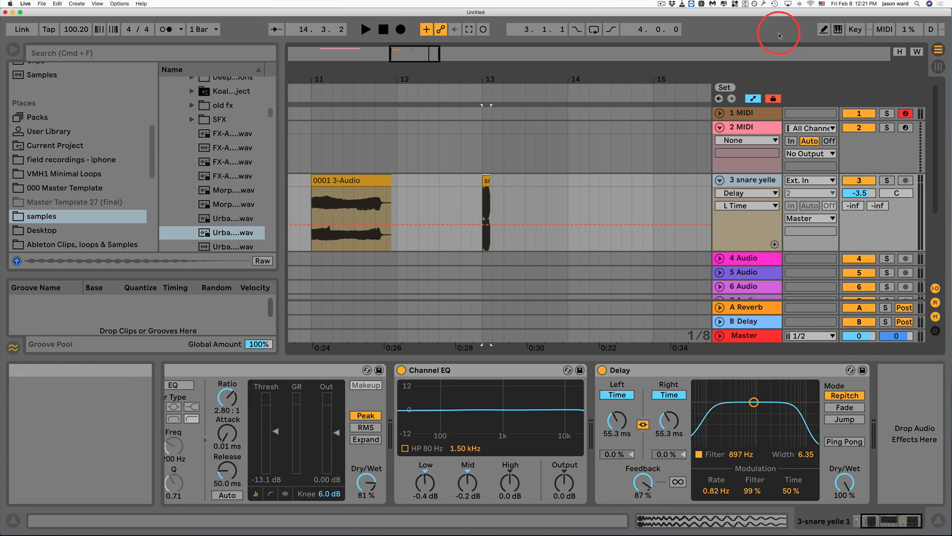
- Unfold the 9 Audio track in the Arrangement, and unfold all the other tracks together
scroll(771, 179, down, 3)
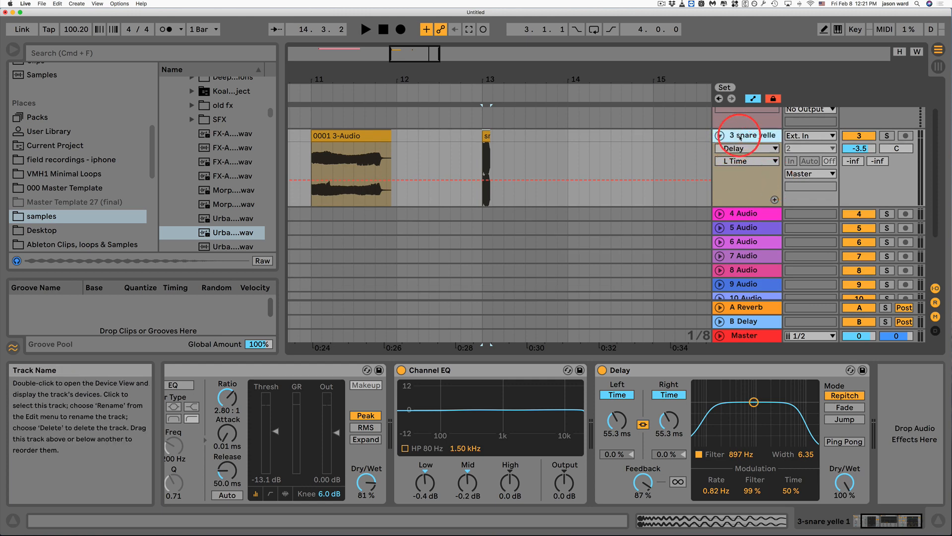
scroll(746, 178, down, 3)
scroll(733, 193, up, 2)
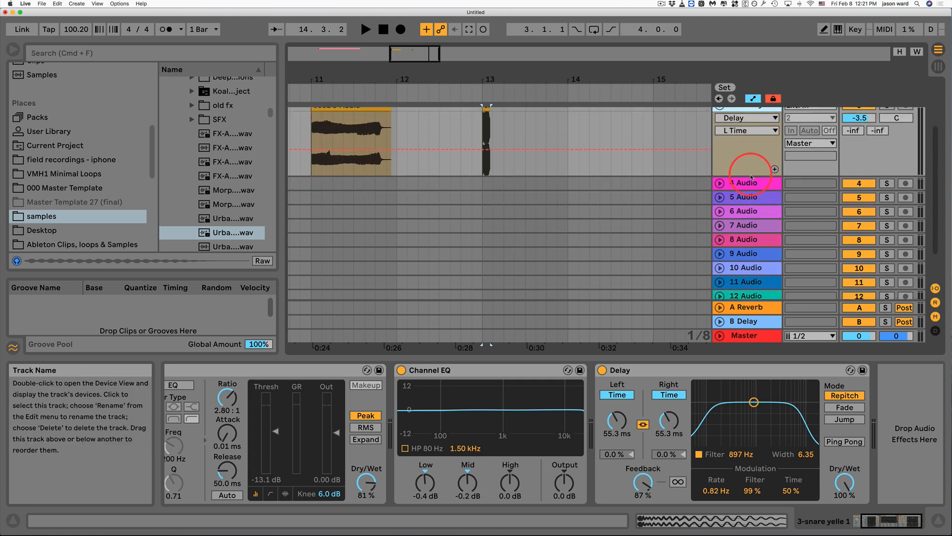
scroll(719, 213, down, 2)
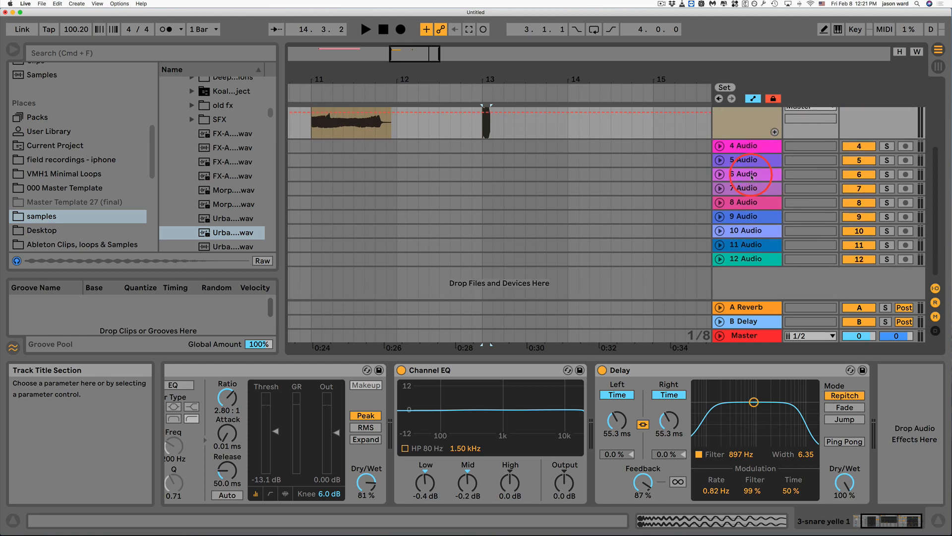
shift+click(719, 217)
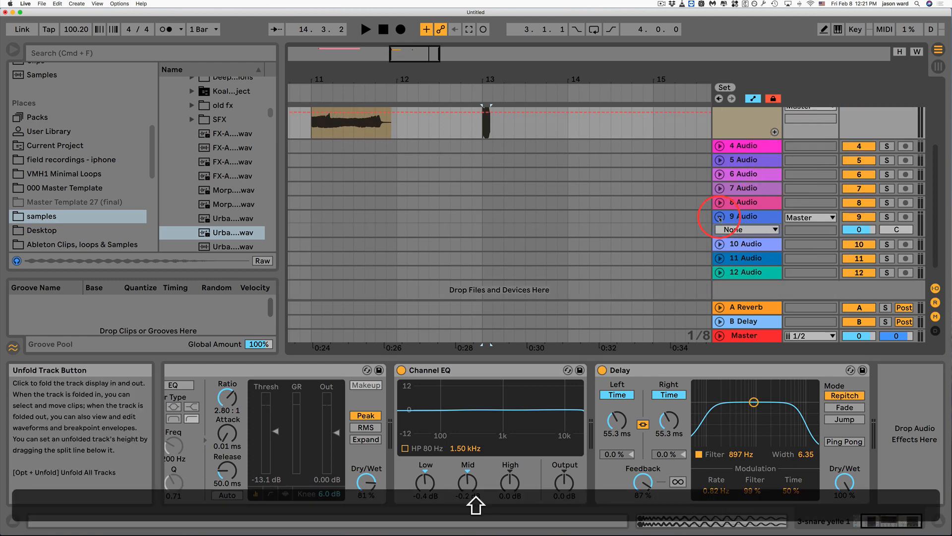
alt+shift+click(719, 217)
alt+click(719, 217)
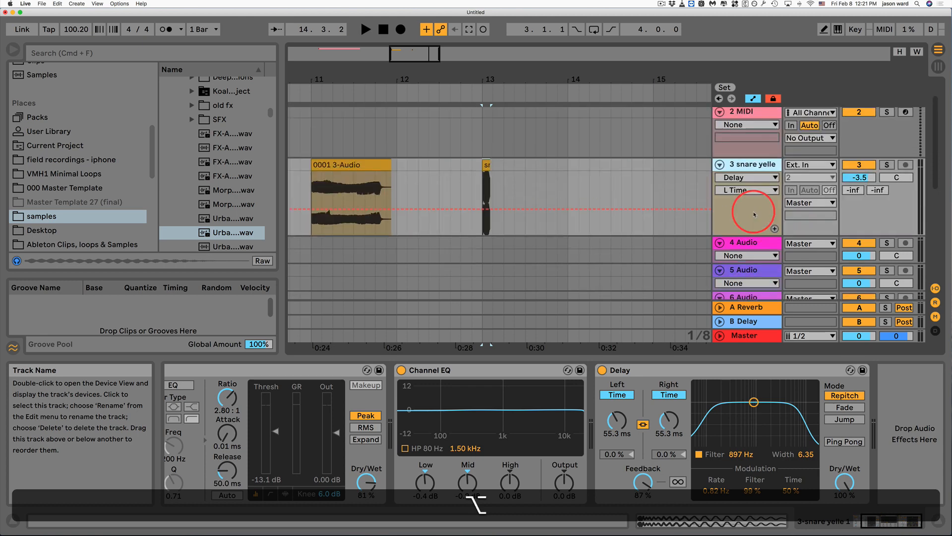
- Optimize the Arrangement's height to fit the tracks, and optimize its width with the 2 MIDI track selected
scroll(754, 214, up, 1)
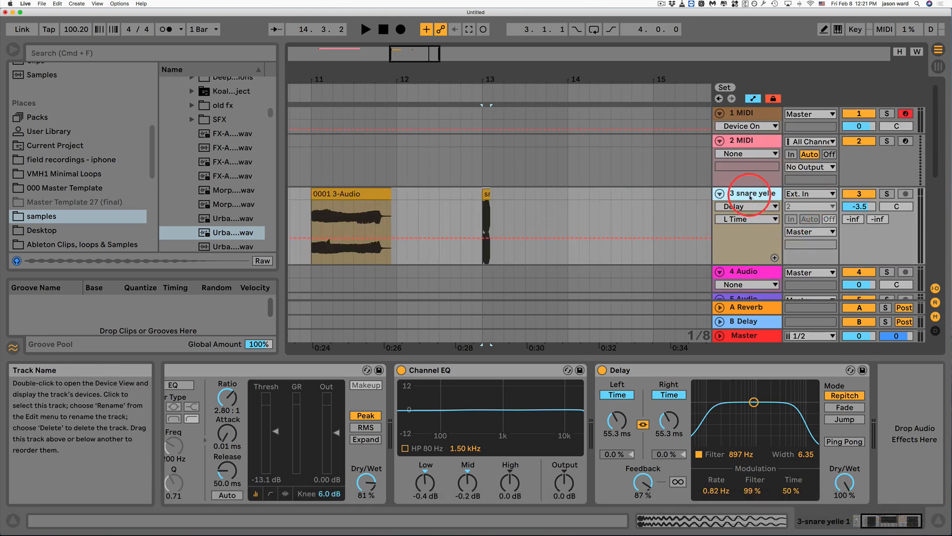
key(h)
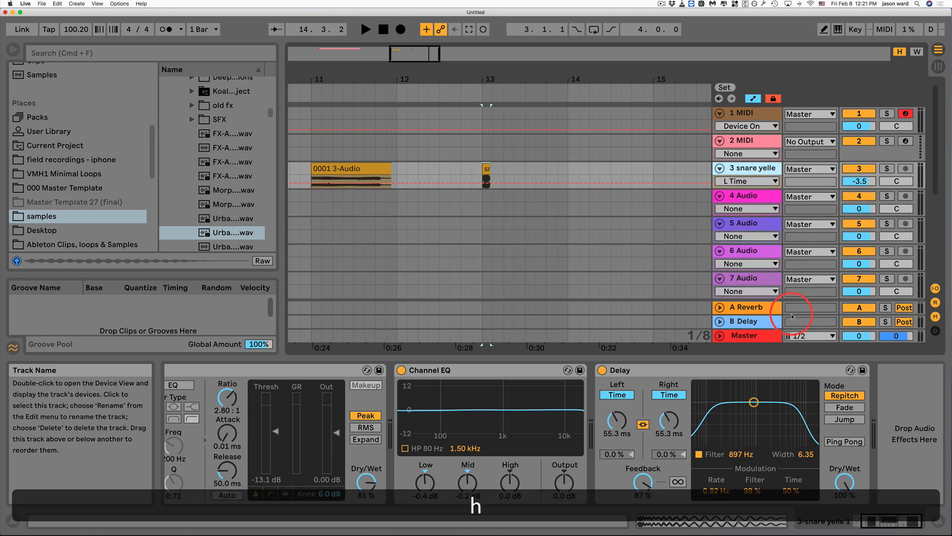
scroll(757, 264, down, 2)
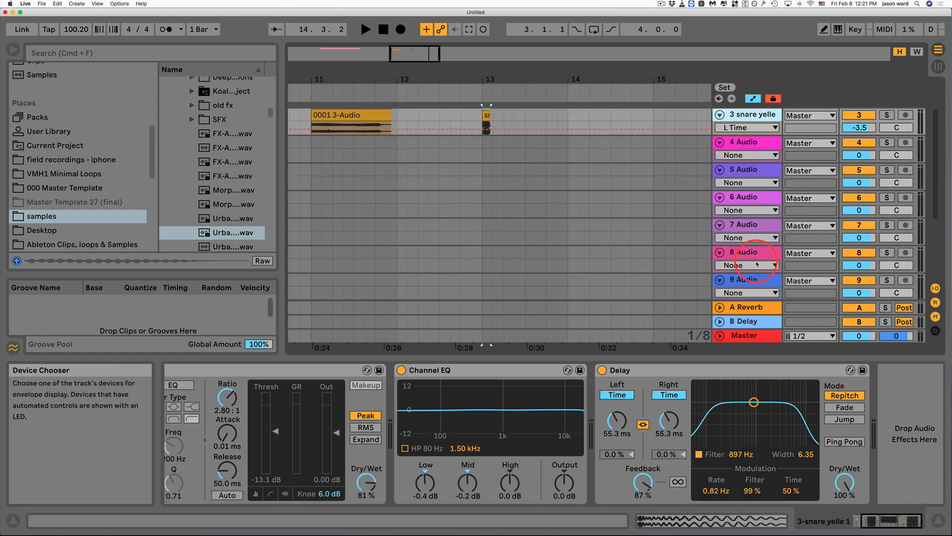
scroll(757, 264, down, 2)
scroll(759, 264, up, 4)
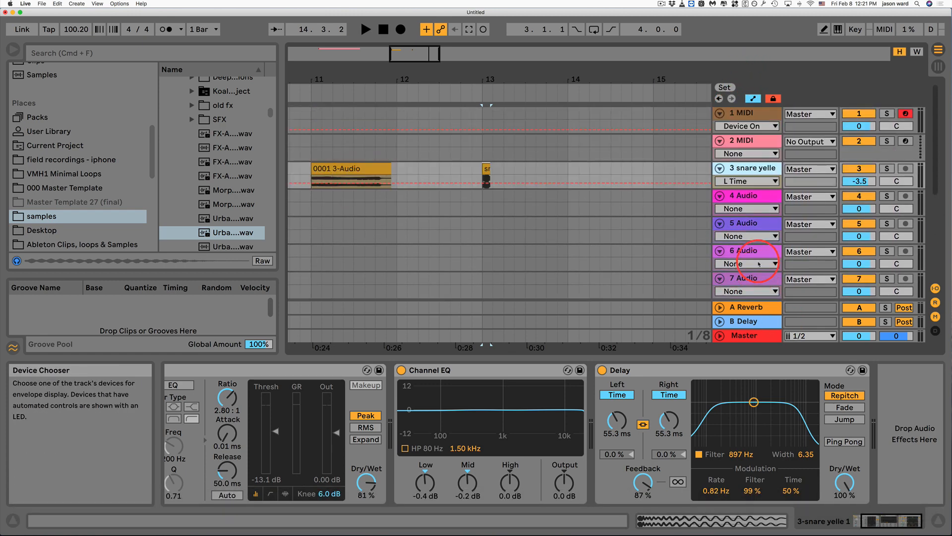
click(361, 144)
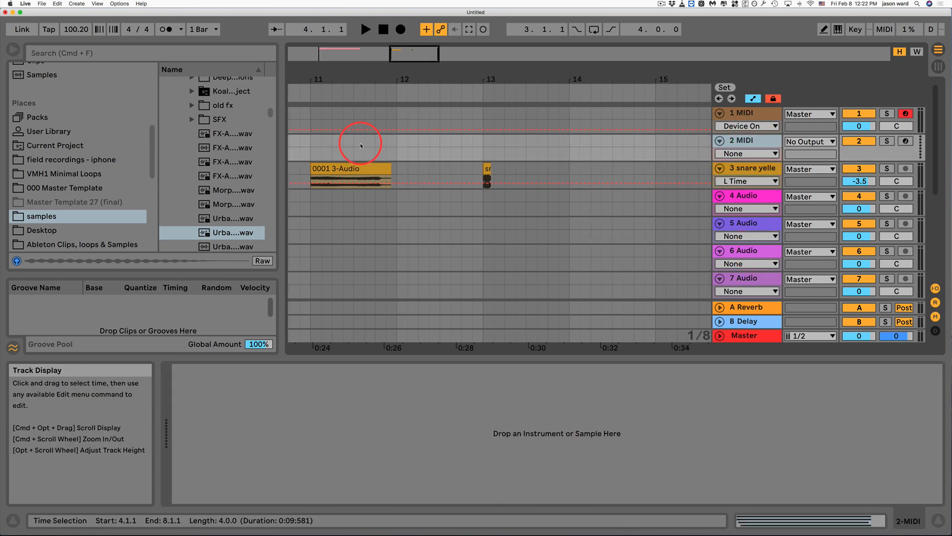
key(w)
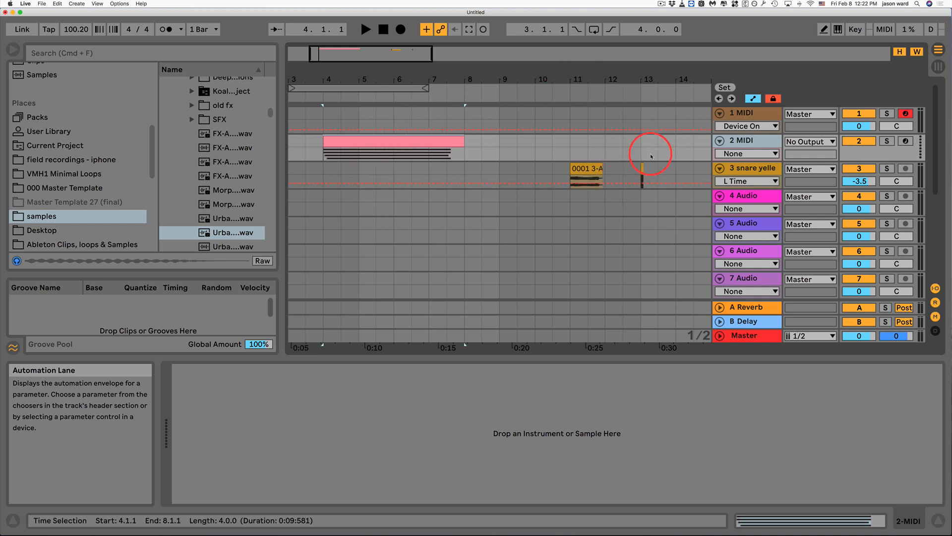
- Insert an empty MIDI clip on the 2 MIDI track from 16.1.1 to 17.3.1
mouse_move(672, 78)
mouse_down()
mouse_move(463, 76)
mouse_move(676, 77)
mouse_up()
drag(539, 139, 590, 144)
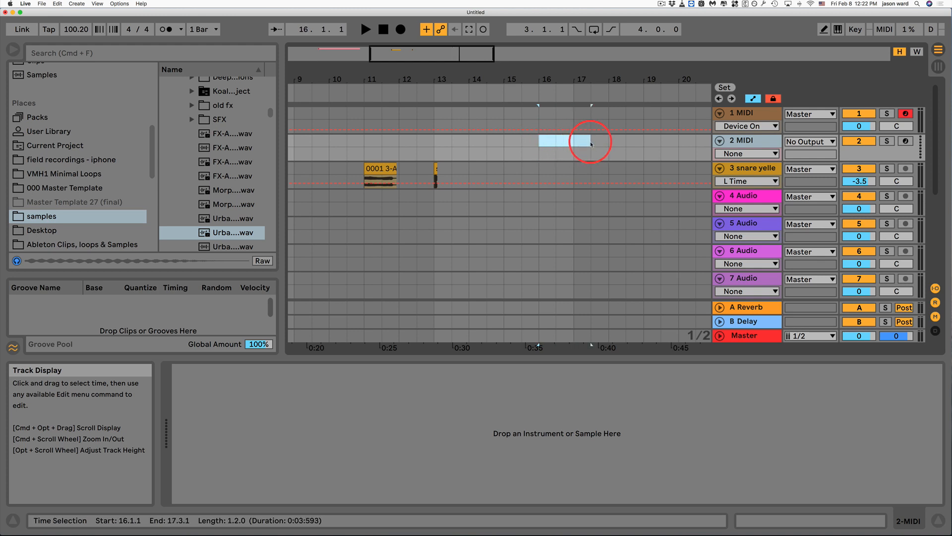
key(super+shift+m)
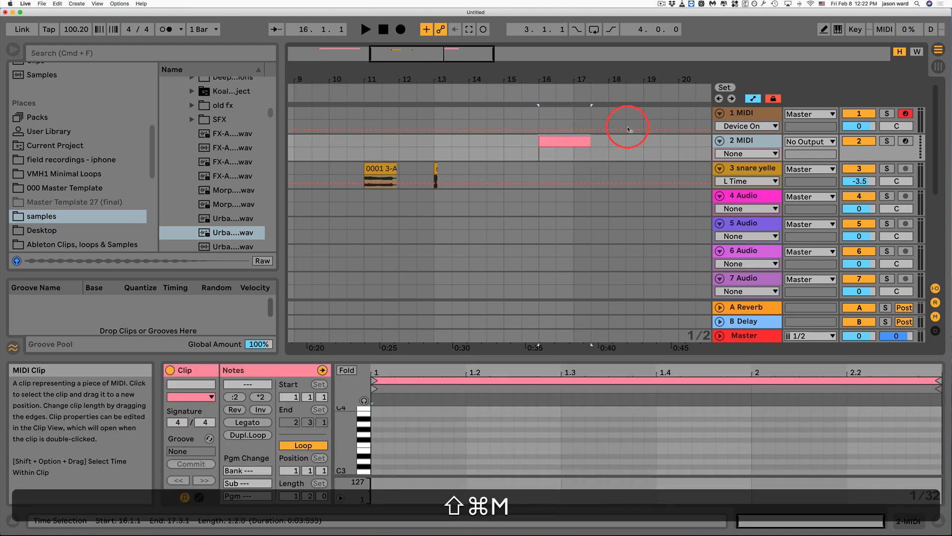
- Insert an empty MIDI clip on the 2 MIDI track from 23.3.1 to 26.3.1 and optimize the Arrangement's width
scroll(683, 158, right, 3)
click(684, 146)
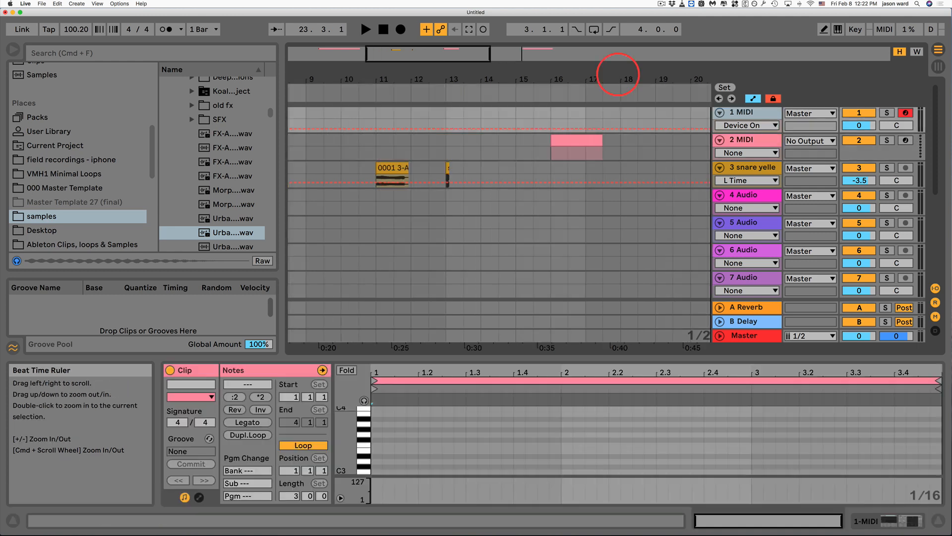
drag(617, 74, 616, 75)
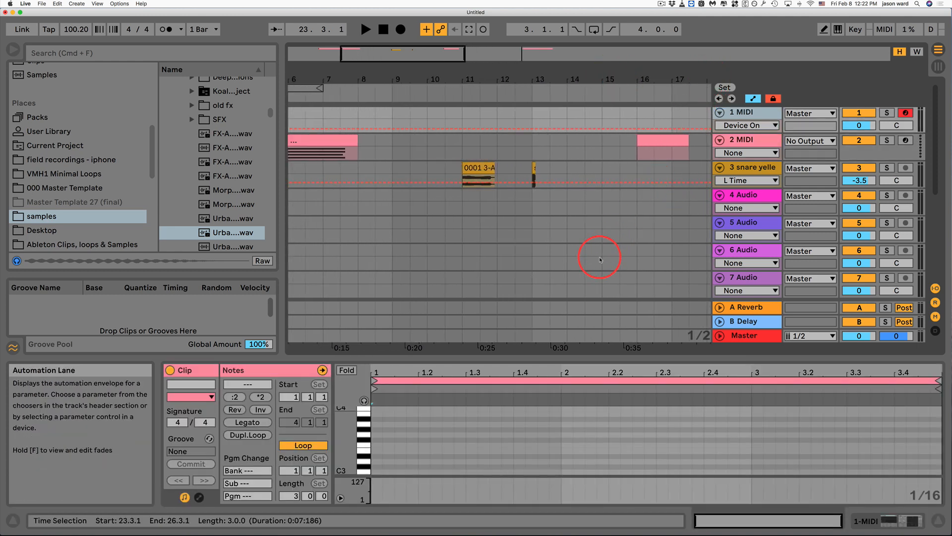
key(w)
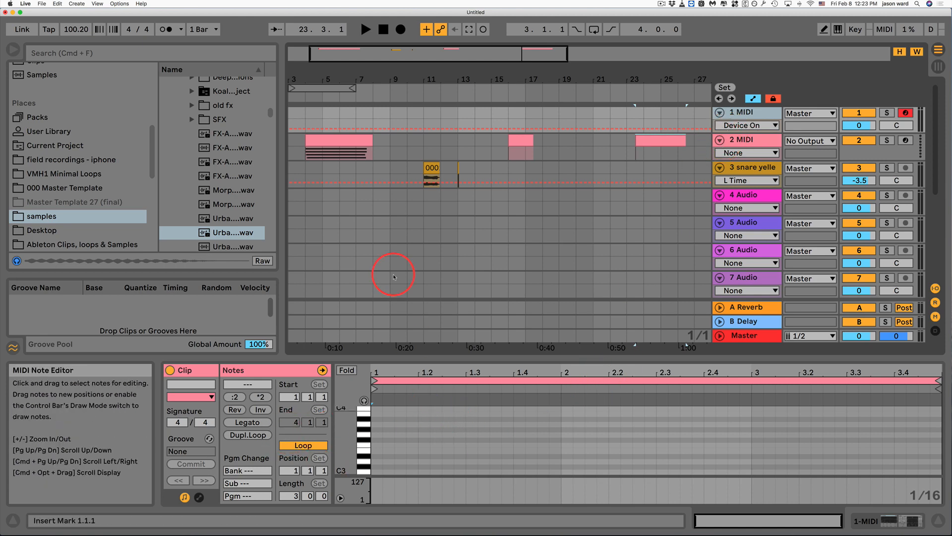
- Open the first MIDI clip on the 2 MIDI track, enlarge its notes vertically in the note editor, and play it briefly
click(312, 155)
click(486, 469)
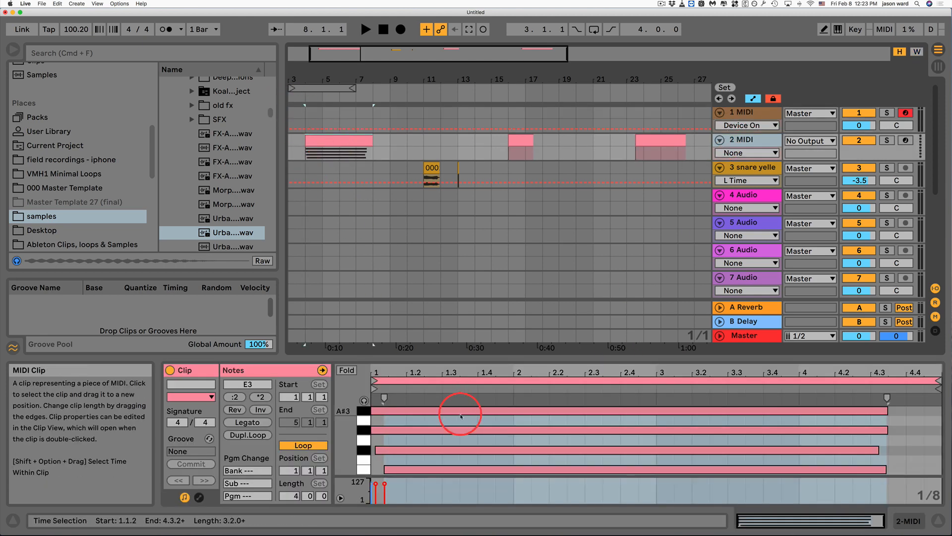
double_click(344, 436)
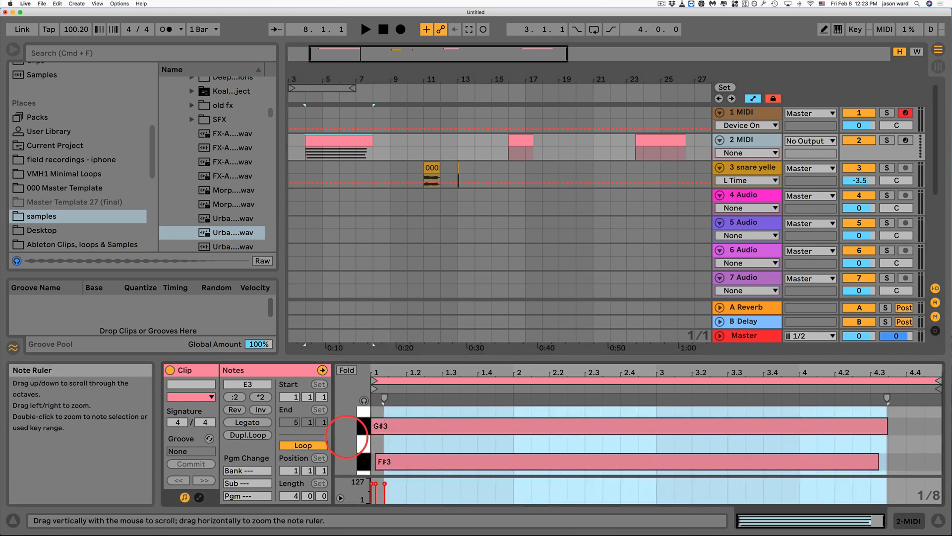
drag(345, 437, 362, 435)
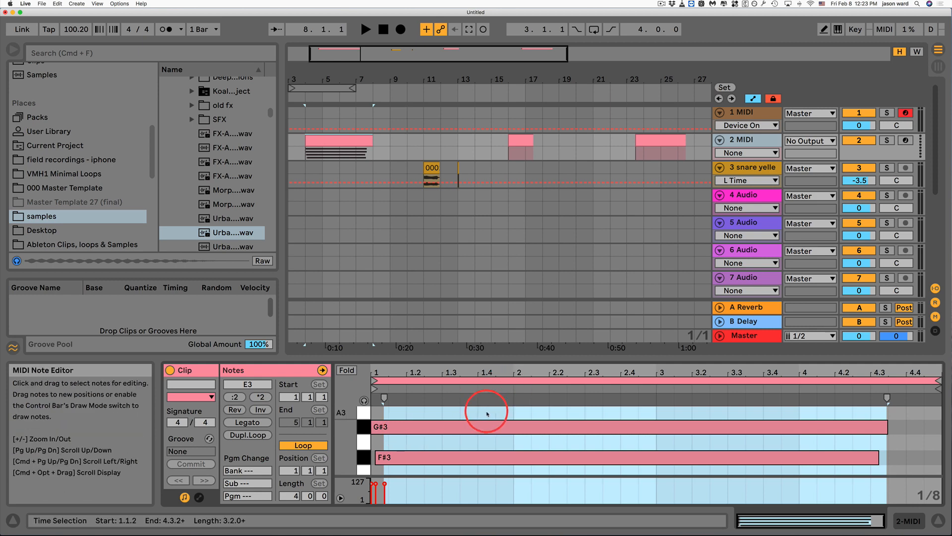
key(space)
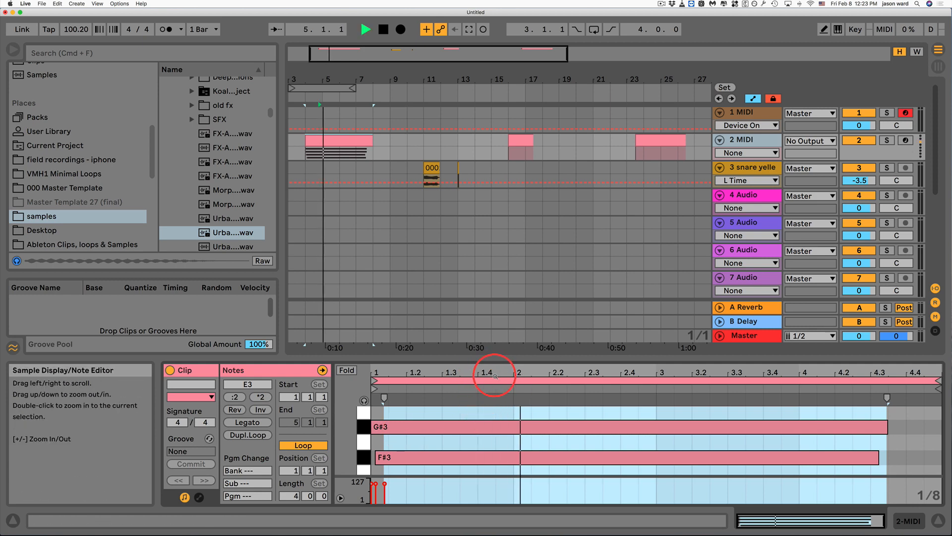
key(space)
- Optimize the note editor's height and width to fit the clip's notes, zooming into its timeline before fitting the width again
key(h)
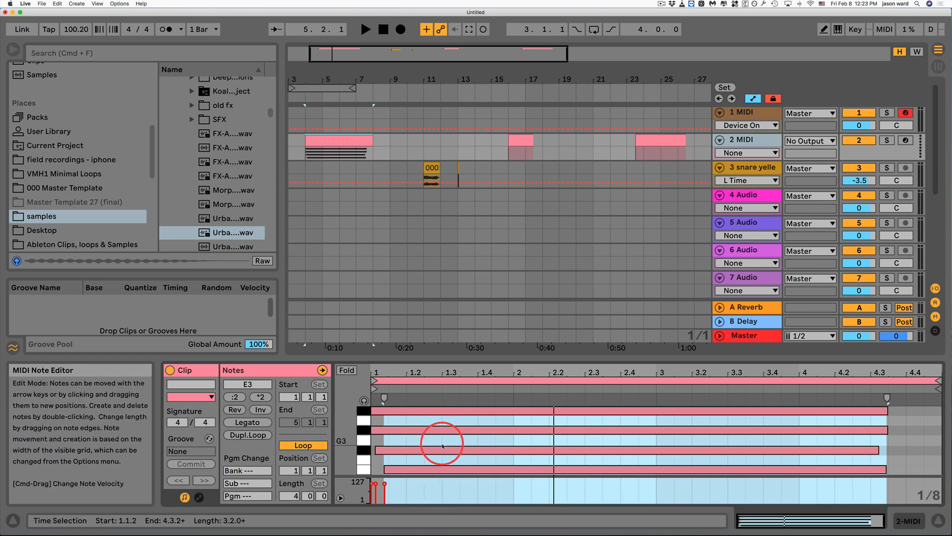
key(h)
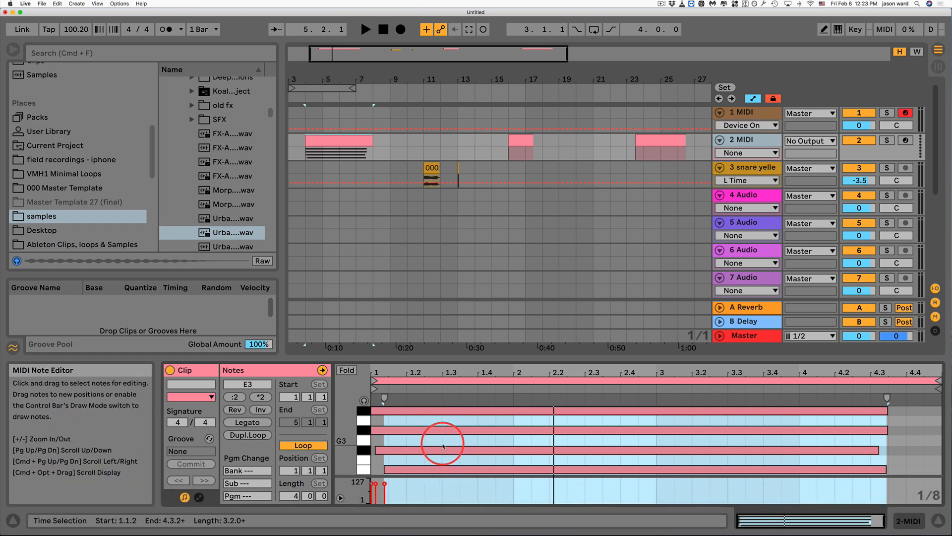
key(w)
click(503, 410)
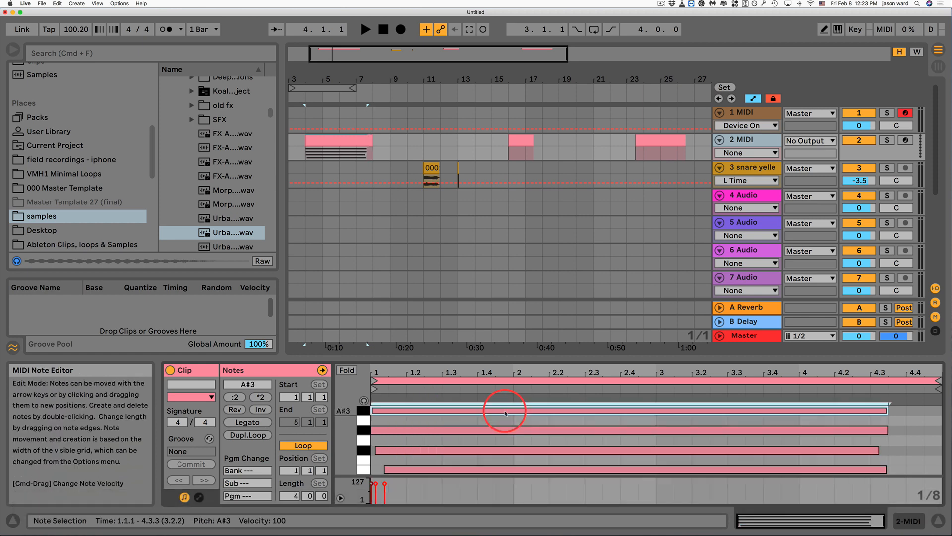
drag(532, 373, 531, 369)
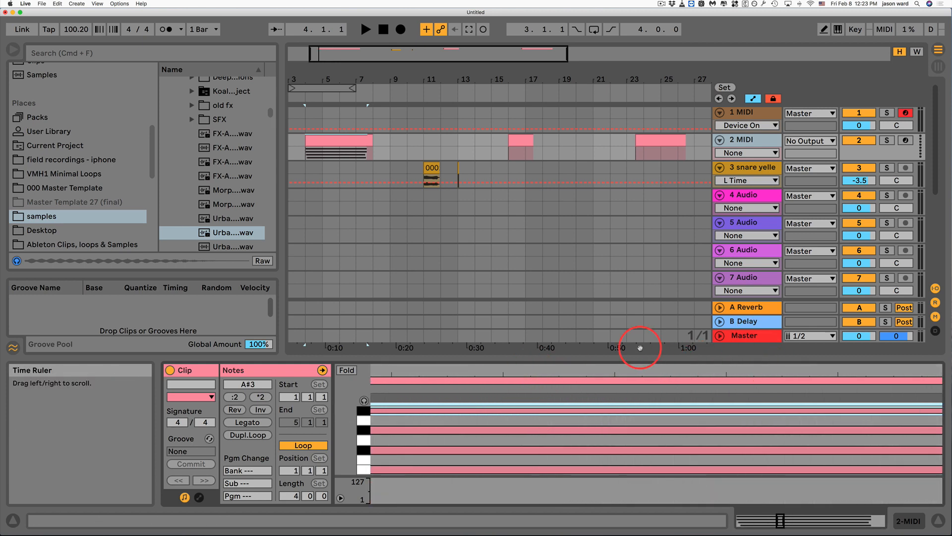
key(w)
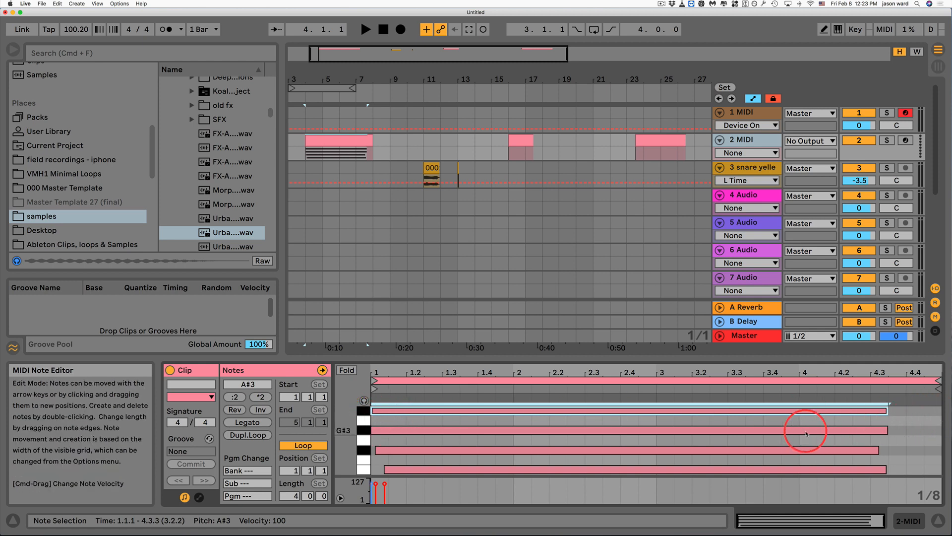
key(h)
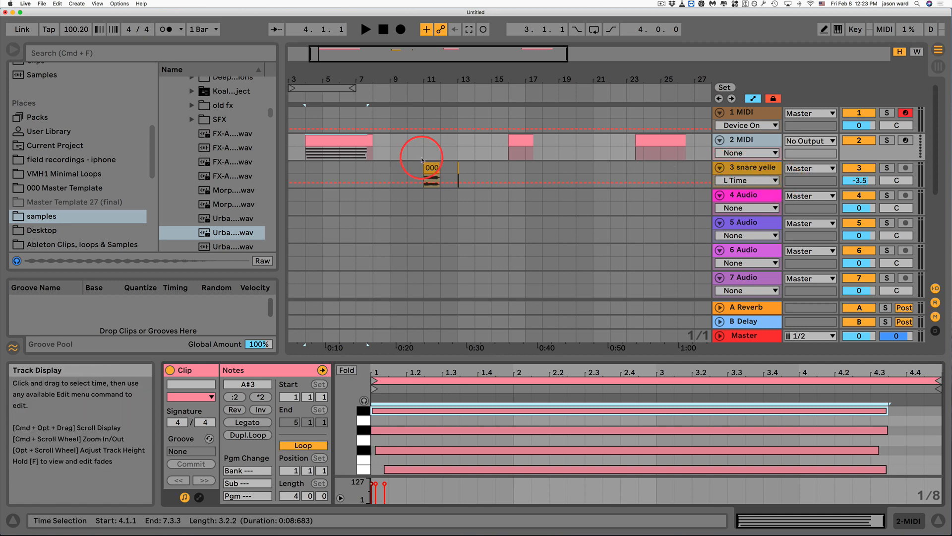
- Zoom the Arrangement to the 0001 3-Audio clip on the 3 snare yelle track and return to the previous zoom
click(347, 144)
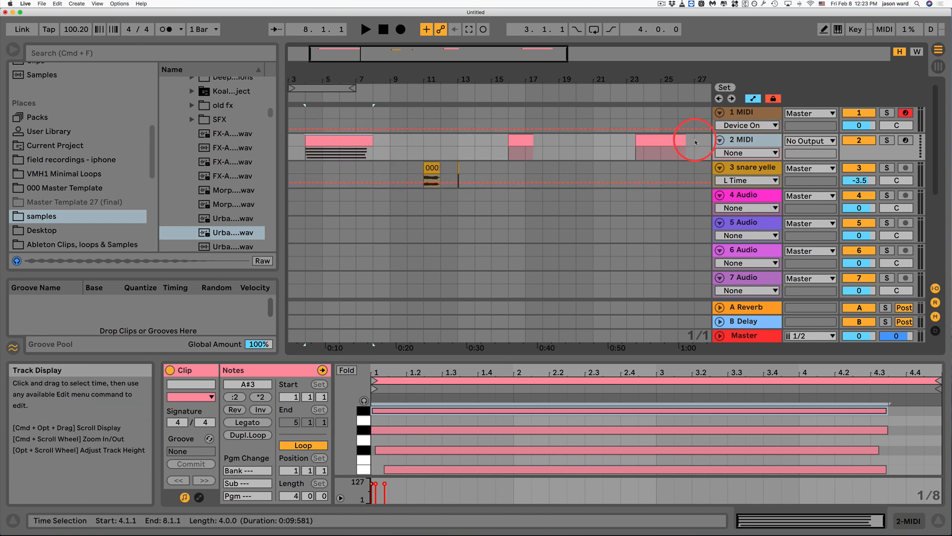
click(432, 169)
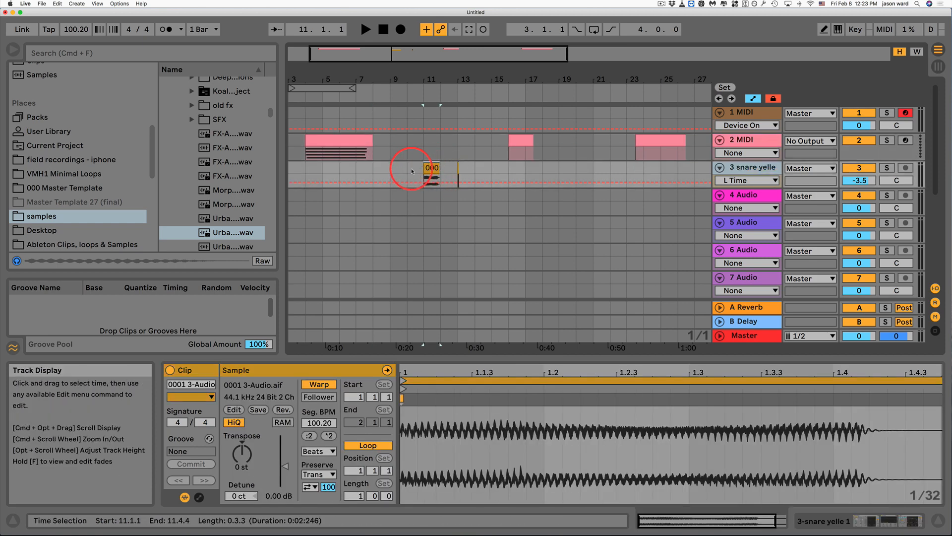
key(z)
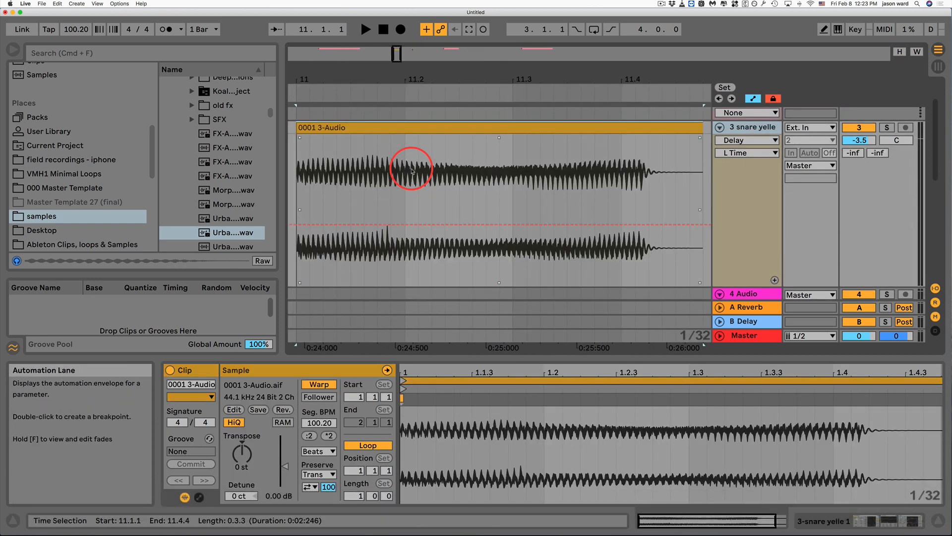
key(x)
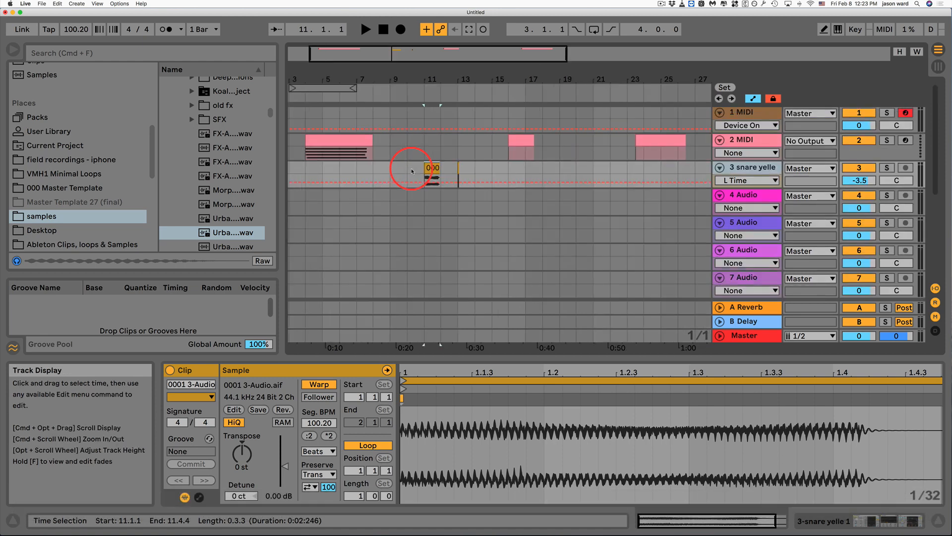
- Zoom the note editor to the selected notes of the first 2 MIDI clip and back out, repeating the toggle
click(329, 144)
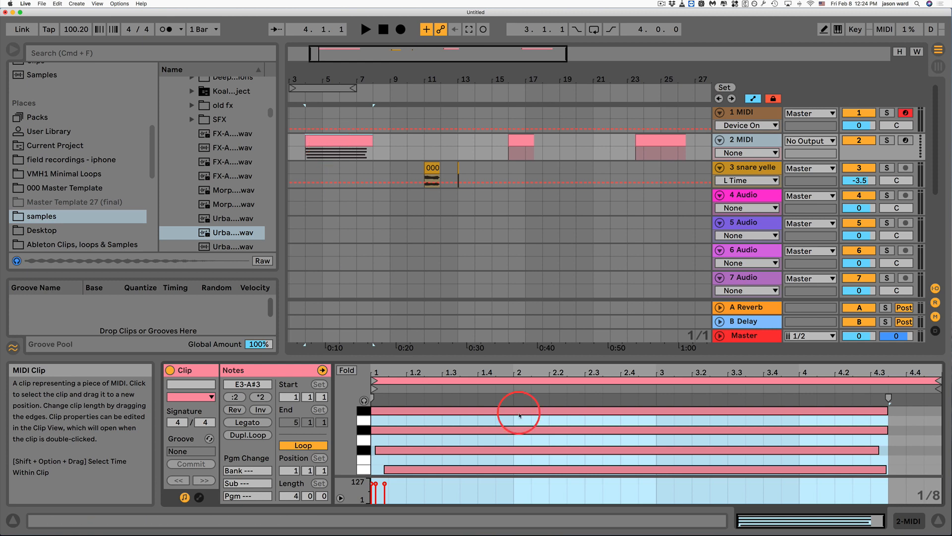
drag(510, 371, 515, 382)
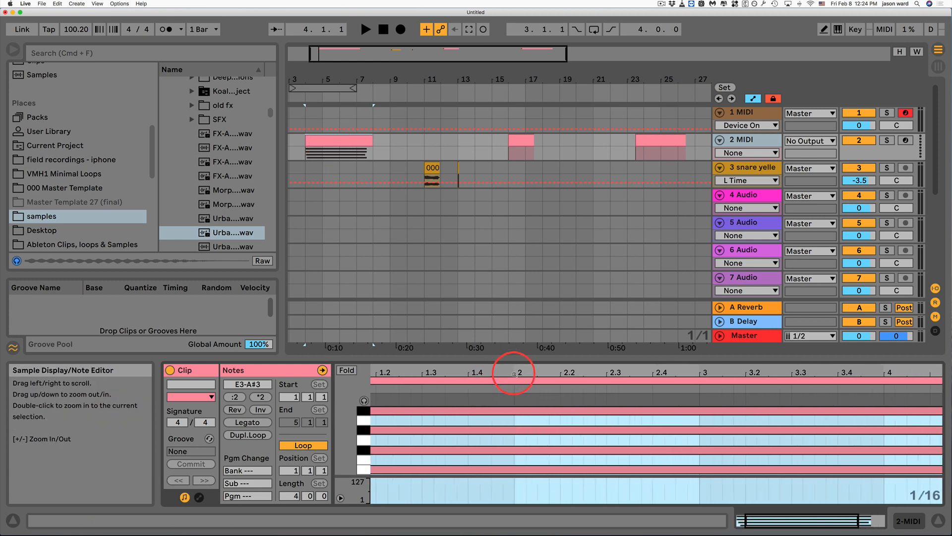
key(z)
key(x)
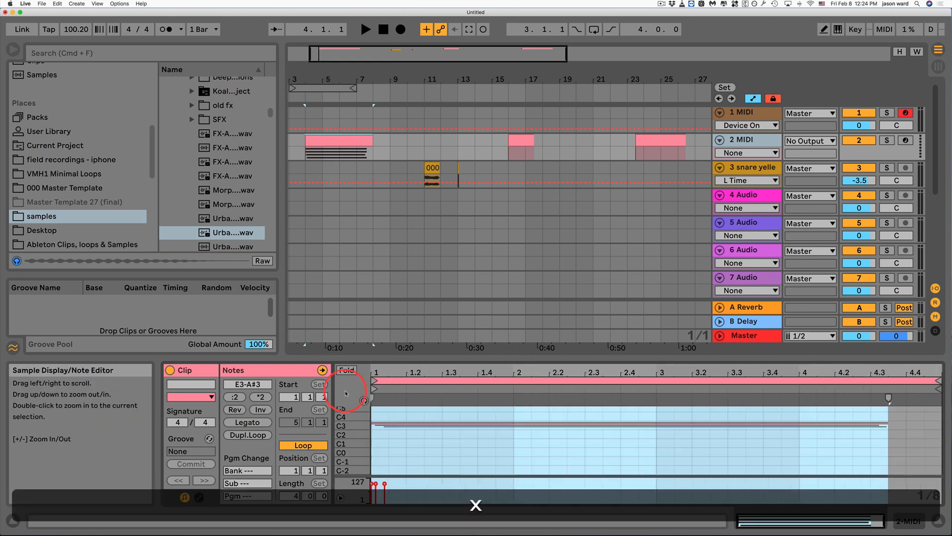
key(z)
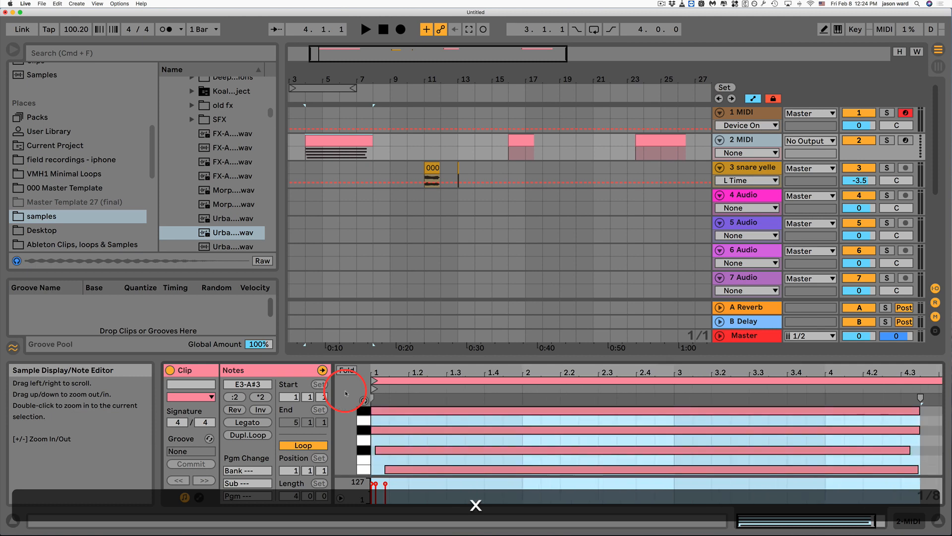
key(x)
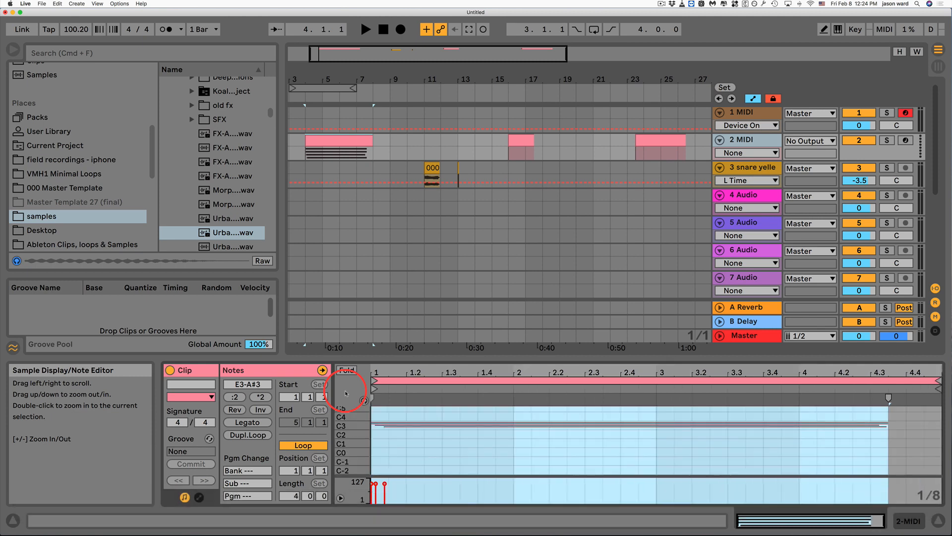
- Select the 2 MIDI track and increase and decrease its height repeatedly, leaving it slightly taller than the other tracks
click(751, 141)
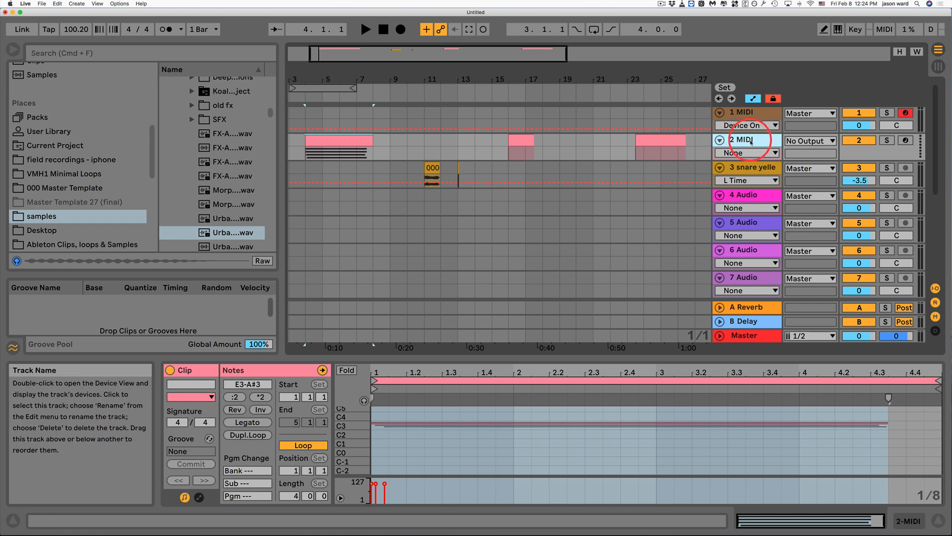
key(alt)
key(alt)
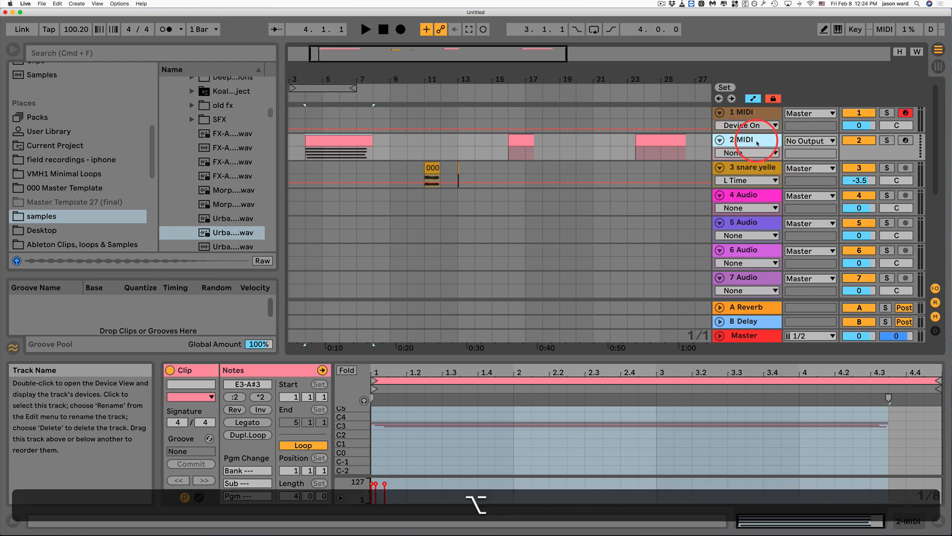
key(alt+equal)
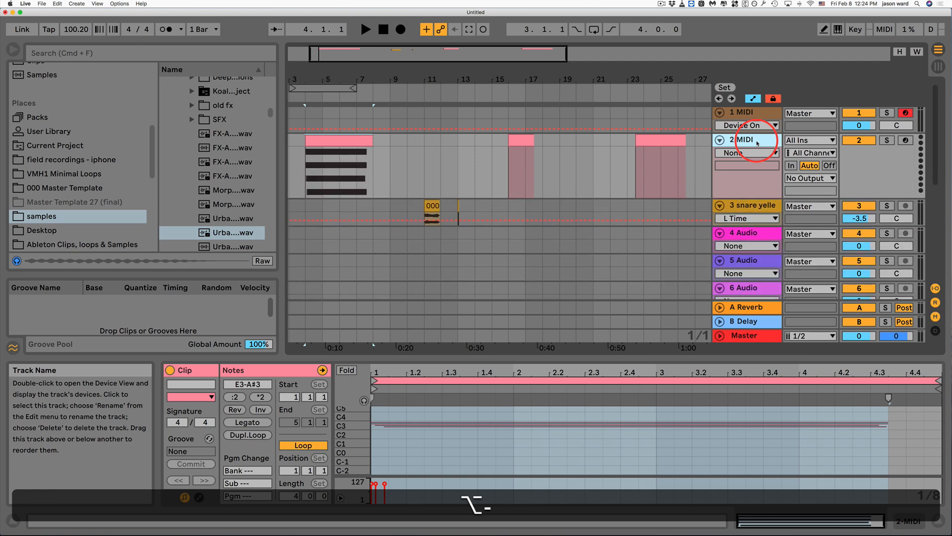
key(alt+minus)
key(alt+equal)
key(alt+minus)
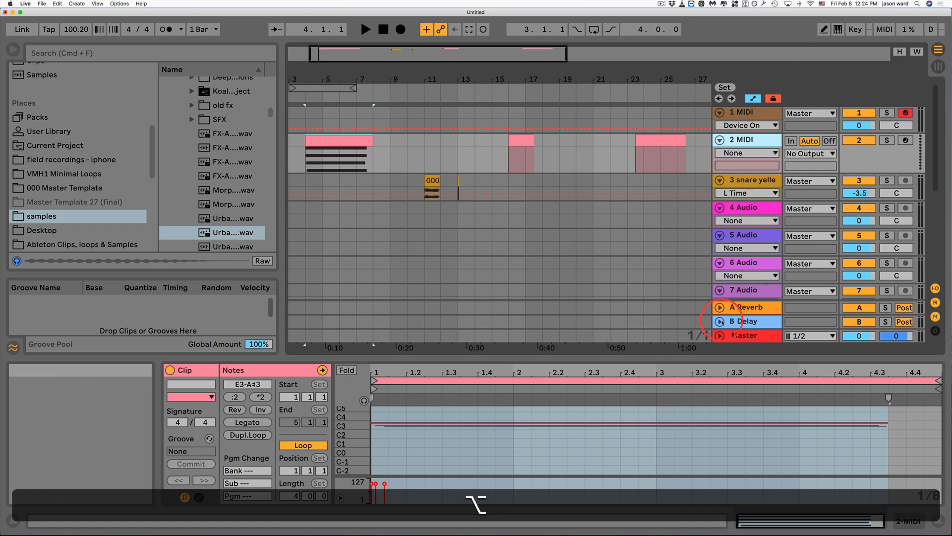
- Select the 0001 3-Audio clip and zoom the Arrangement to it, leaving some empty space on both sides
click(520, 142)
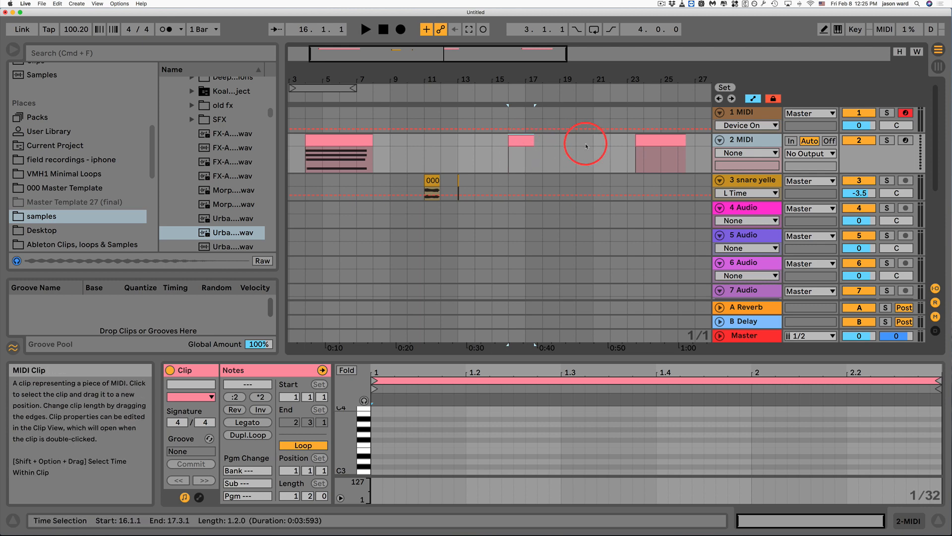
click(428, 179)
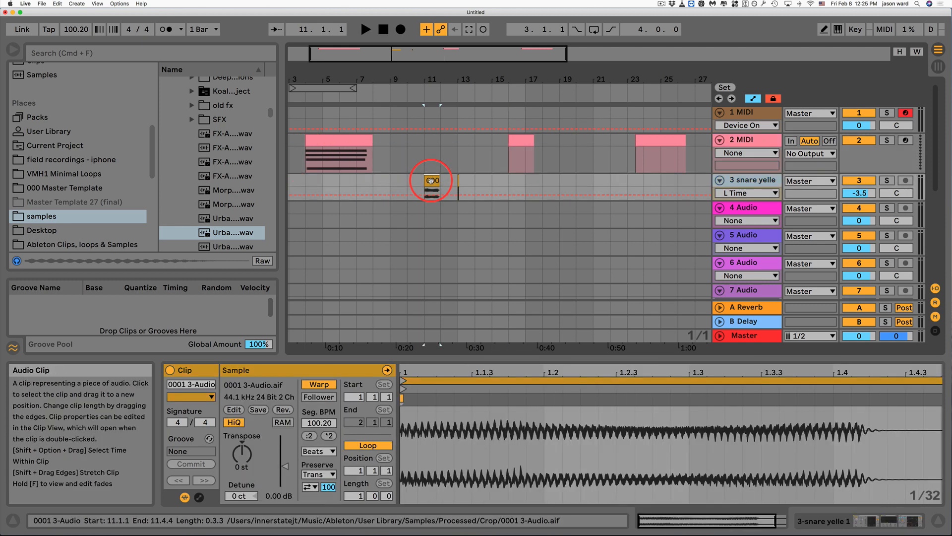
key(z)
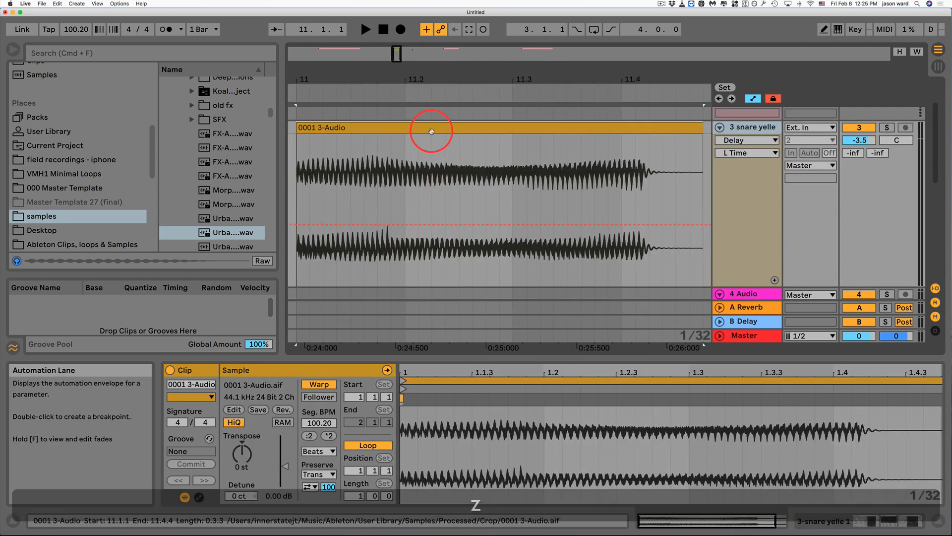
drag(446, 79, 462, 87)
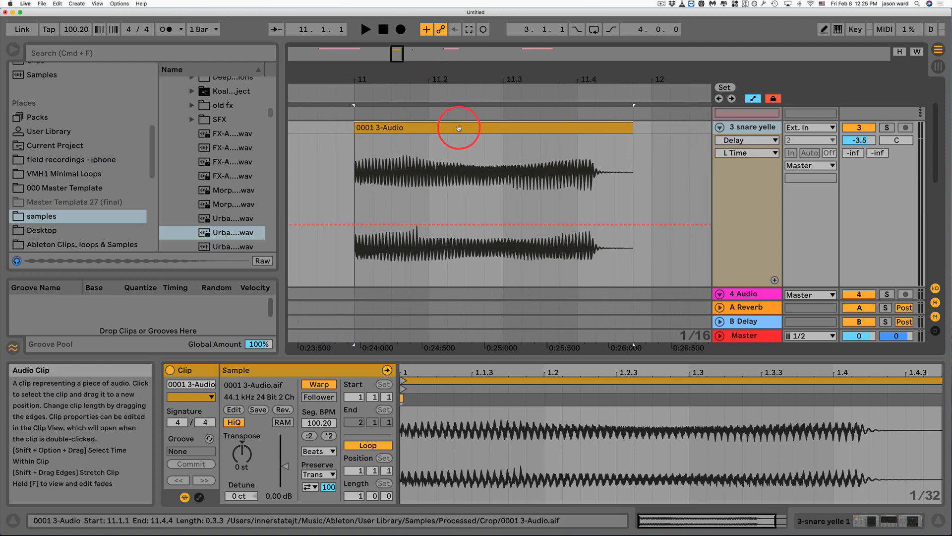
- Reveal the 0001 3-Audio clip's fade handles and move the fade-in and fade-out end handles to the clip's edges
key(f)
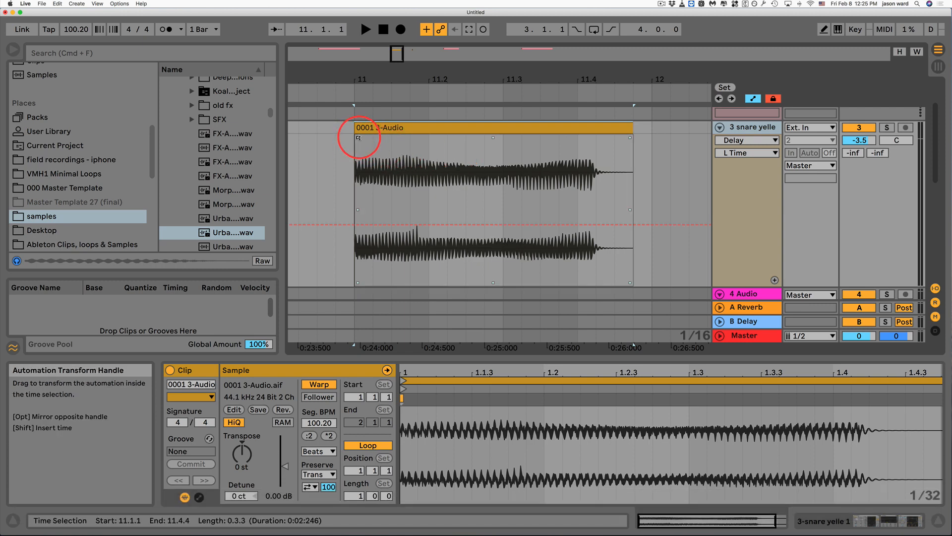
key(f)
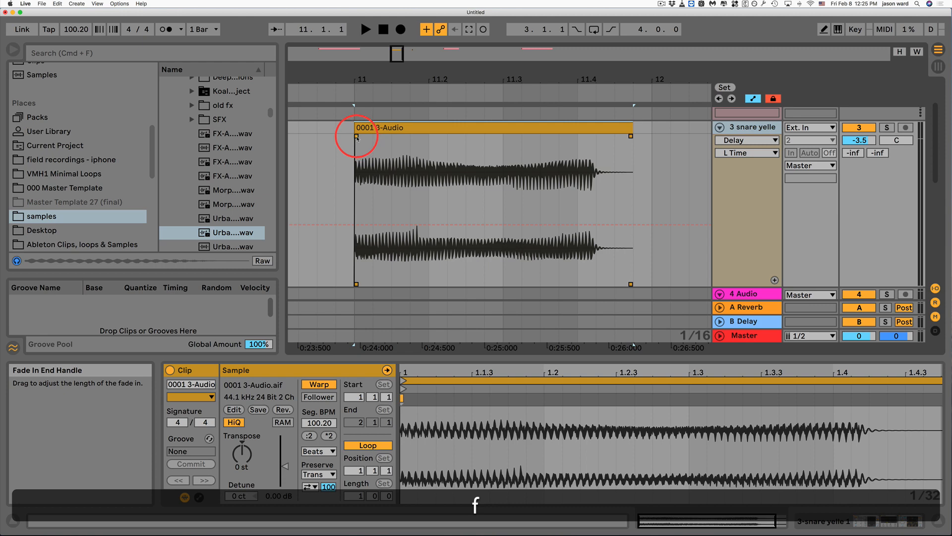
mouse_move(357, 137)
mouse_down()
mouse_move(418, 138)
mouse_move(344, 141)
mouse_up()
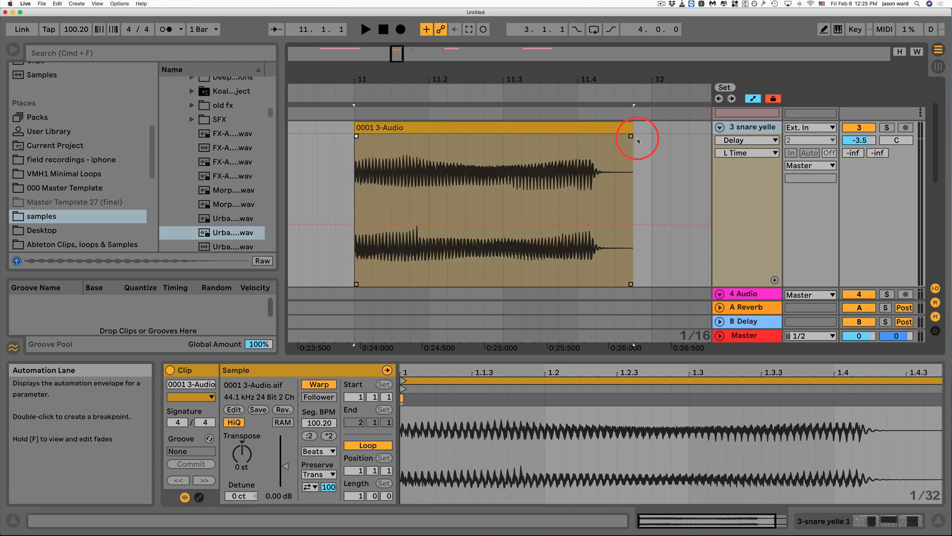
mouse_move(629, 138)
mouse_down()
mouse_move(559, 141)
mouse_move(643, 140)
mouse_up()
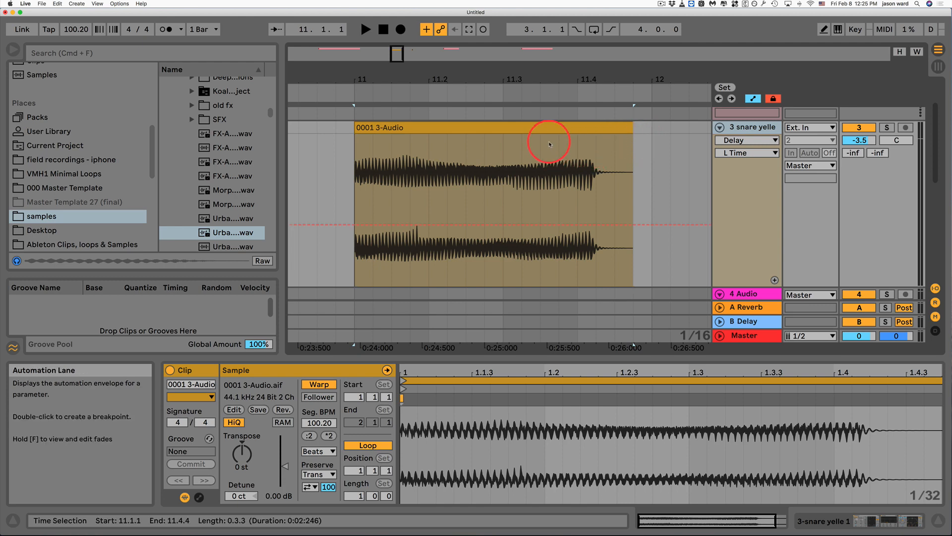
click(522, 198)
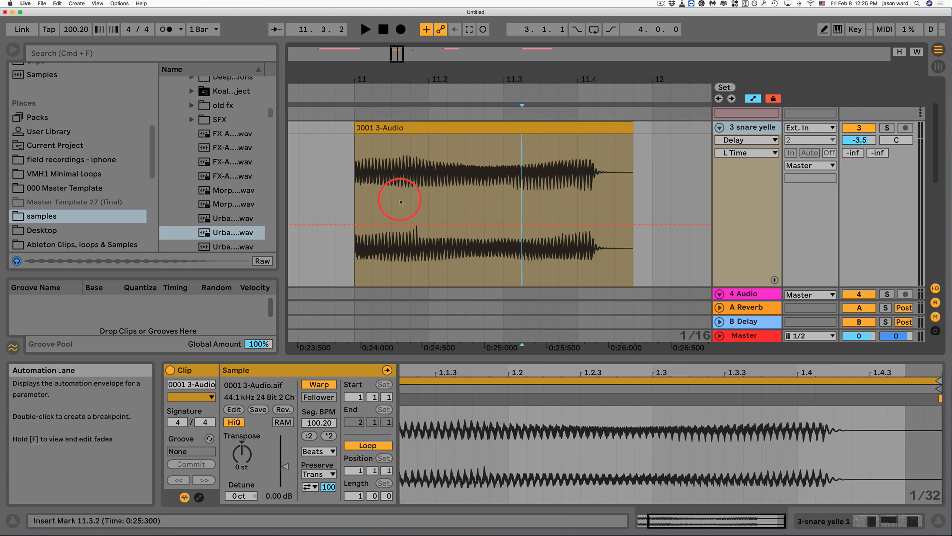
- Resize and navigate with the Arrangement overview, finishing with the view zoomed to the 0001 3-Audio clip
click(439, 52)
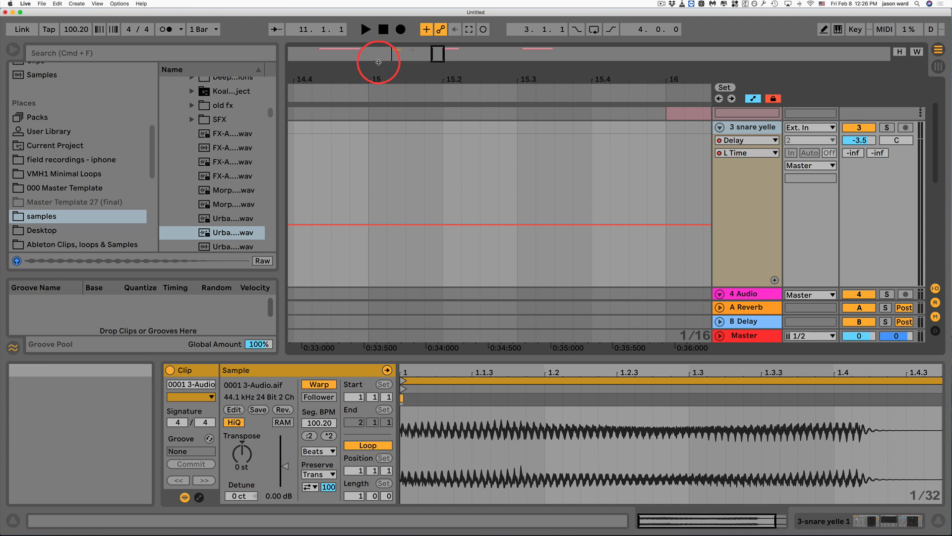
drag(378, 63, 379, 144)
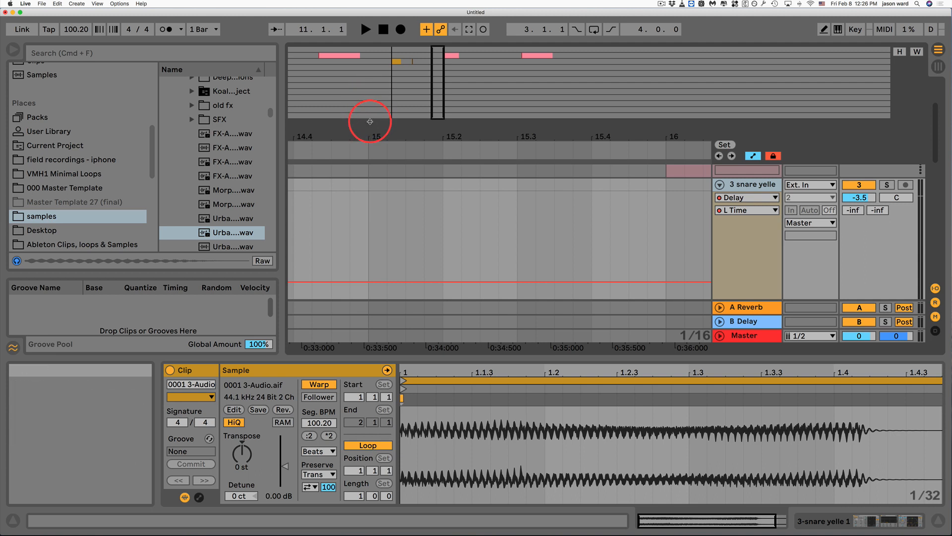
drag(372, 81, 510, 70)
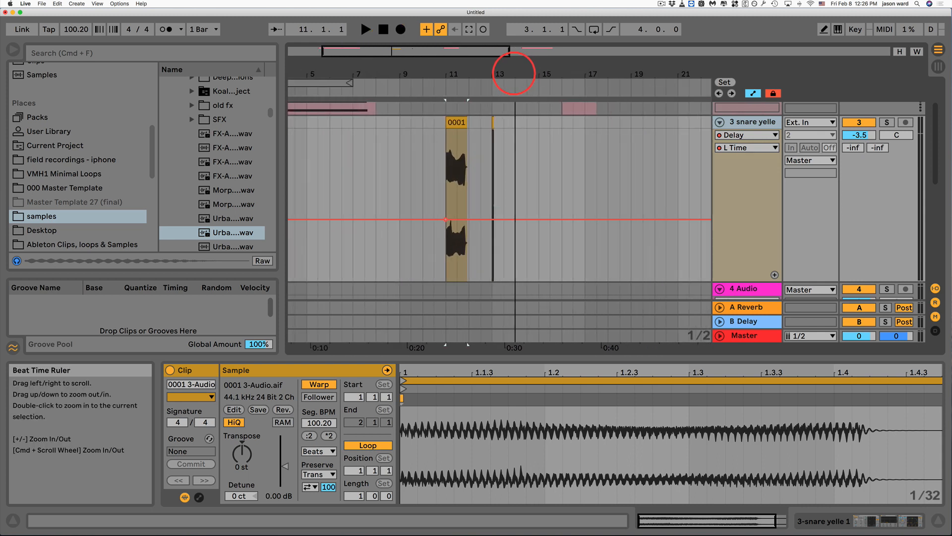
click(466, 122)
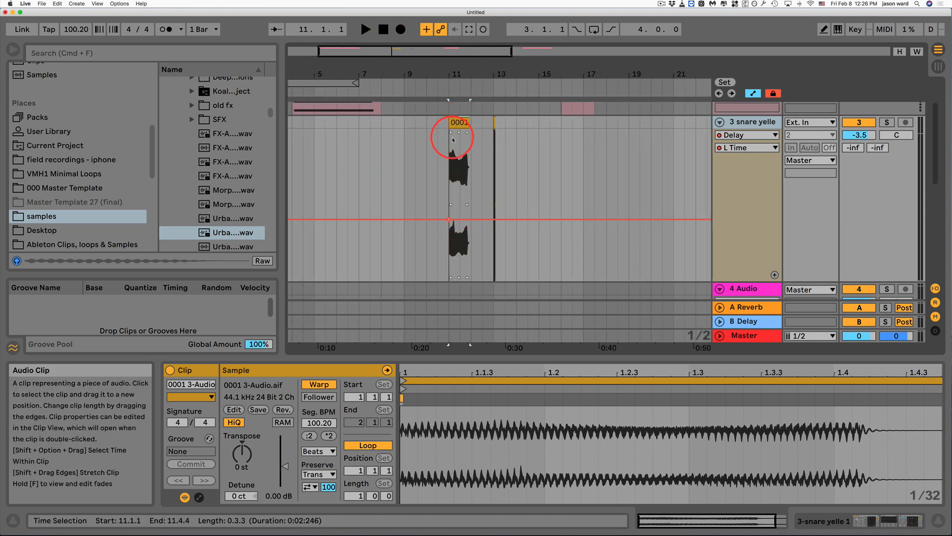
double_click(448, 71)
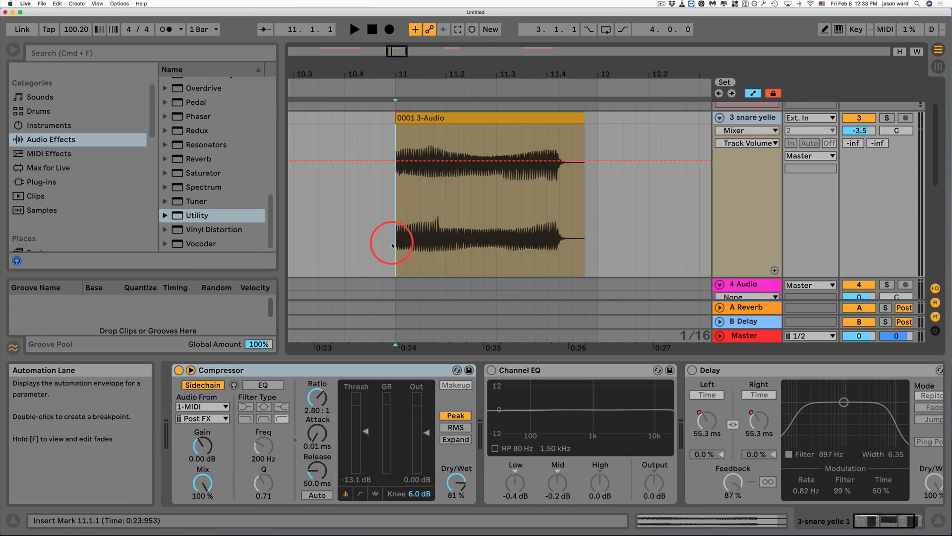
- Select 11.1.1 to 11.1.2 at the start of the 0001 3-Audio clip and look at the automation shapes available for it
drag(396, 239, 405, 240)
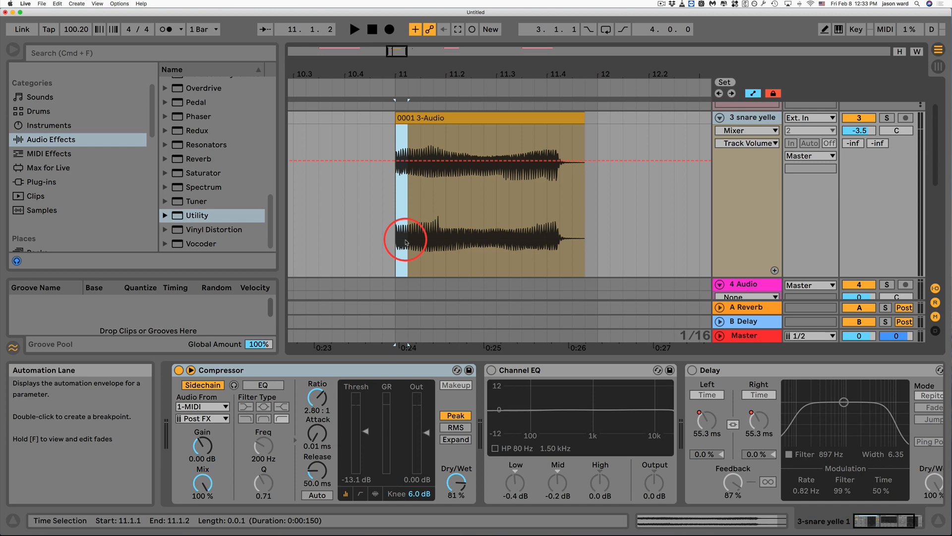
right_click(402, 209)
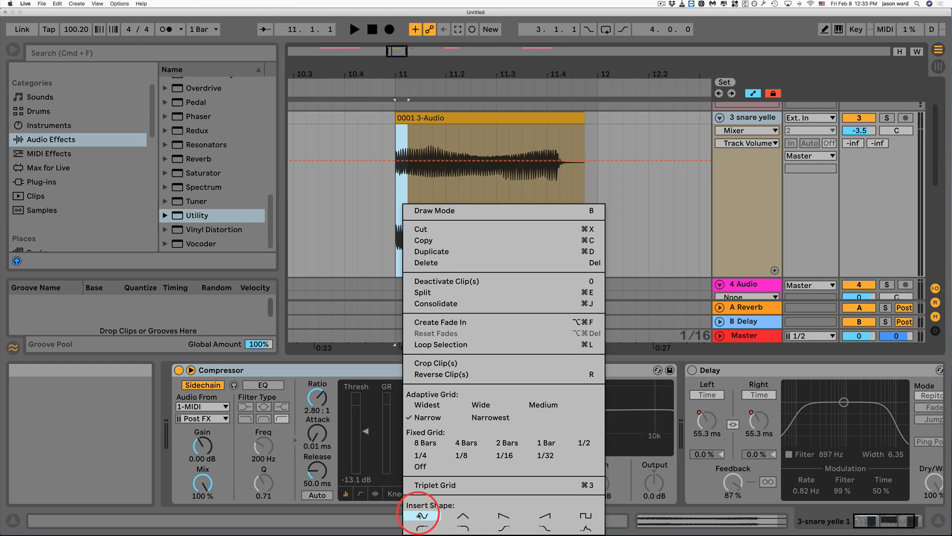
click(385, 200)
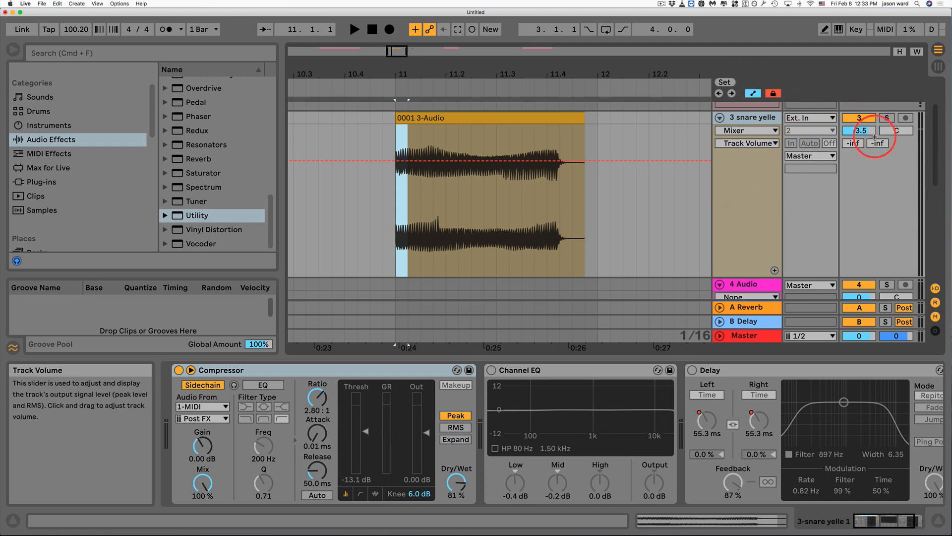
- Set the 3 snare yelle 1 track's volume to 0 dB in Session View and return to the Arrangement
click(865, 131)
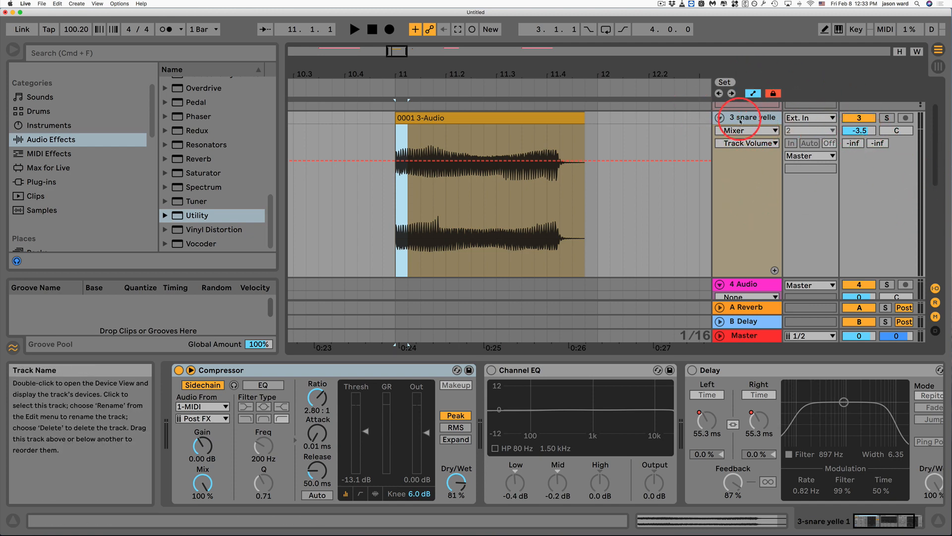
double_click(742, 120)
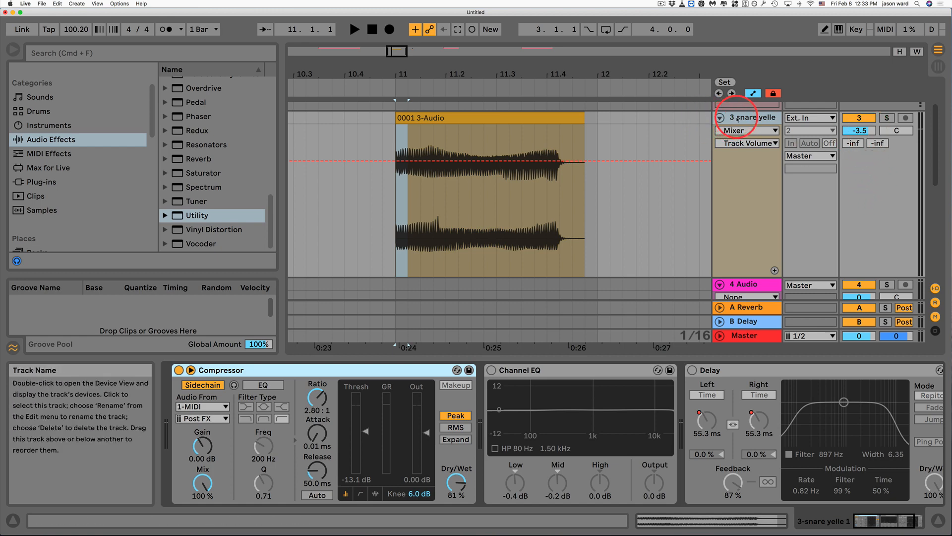
key(Tab)
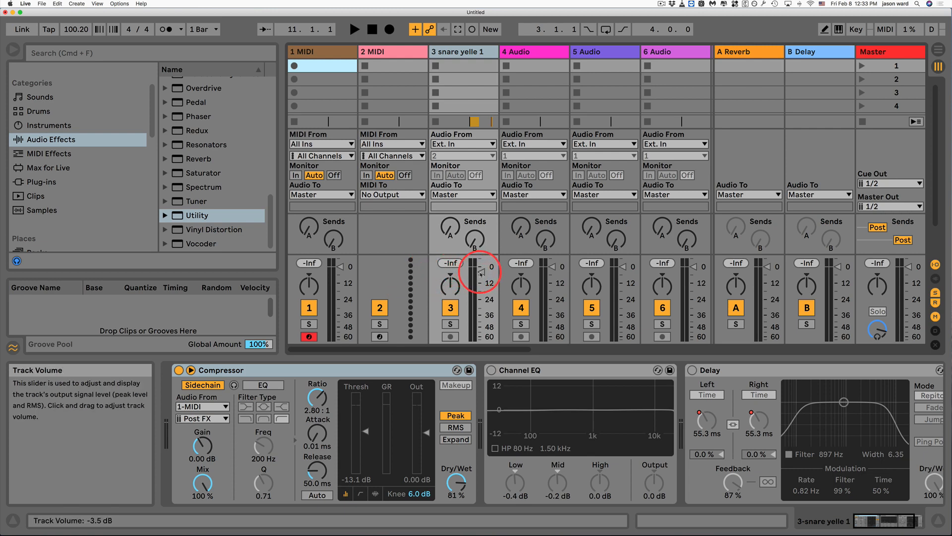
drag(468, 276, 478, 276)
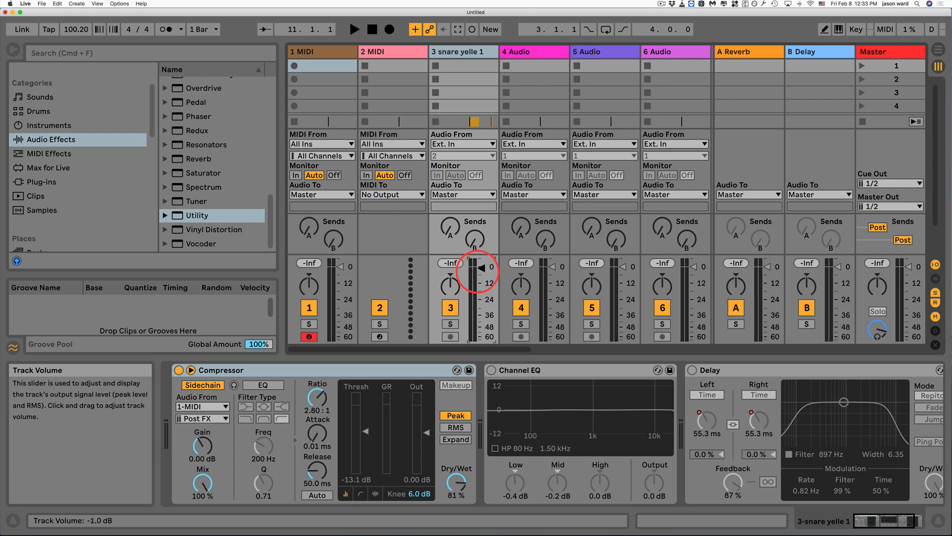
key(Tab)
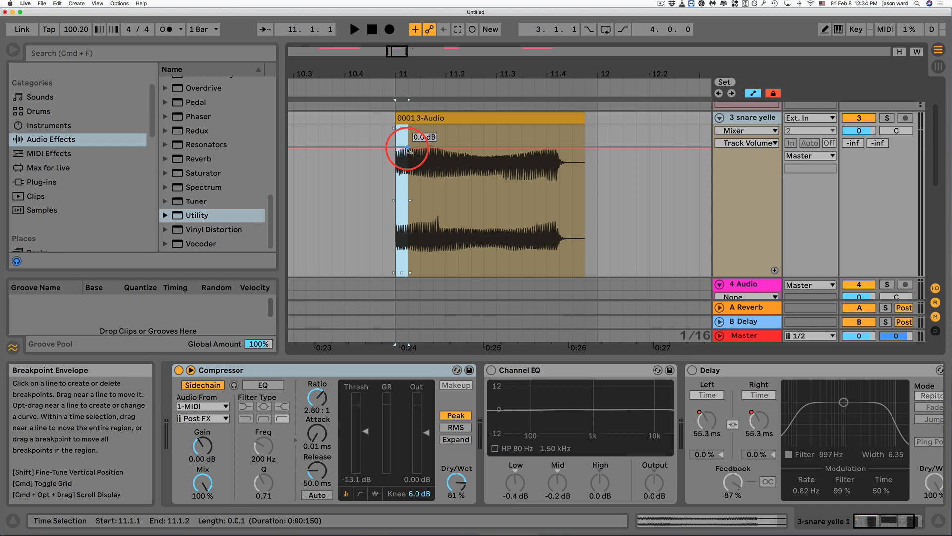
- Insert a downward ramp shape into the Track Volume automation from 11.1.1 to 11.1.2, inspect it up close, and undo it
right_click(404, 167)
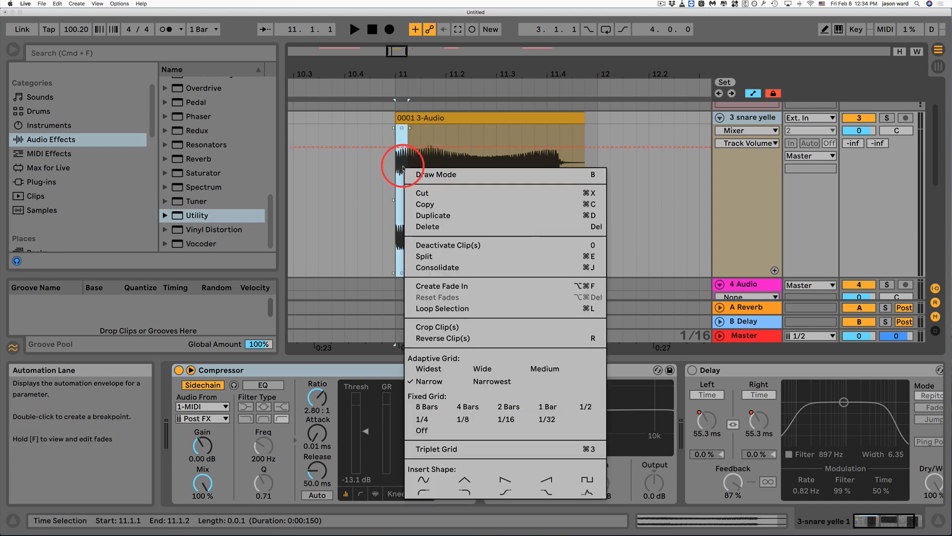
click(508, 489)
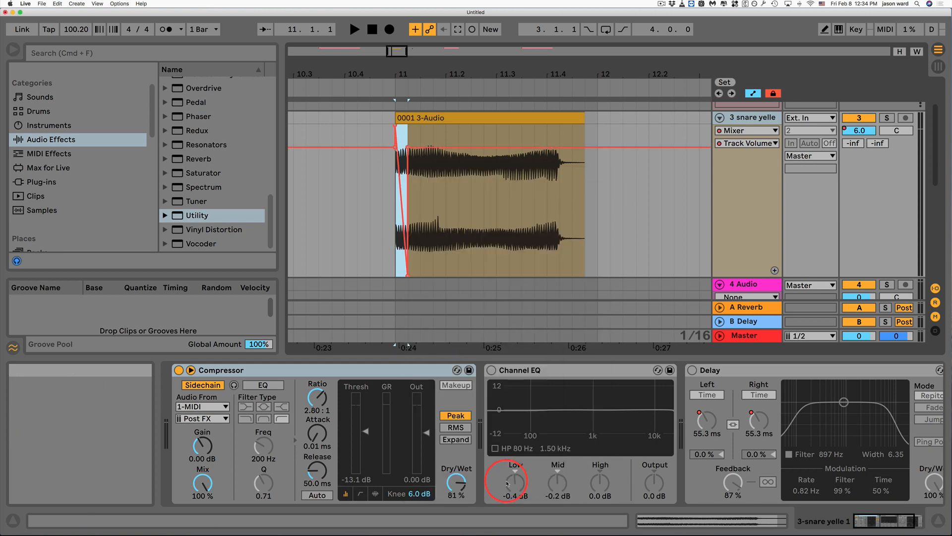
mouse_move(395, 128)
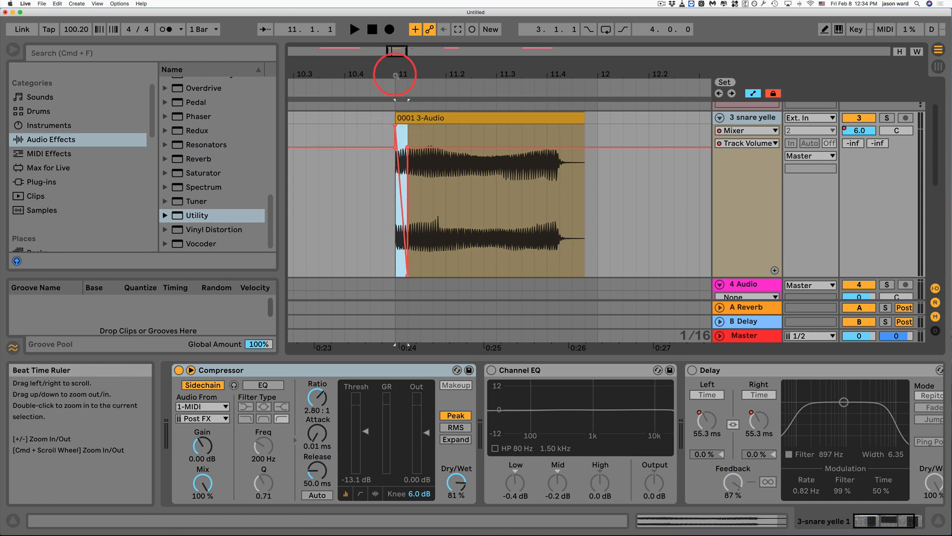
drag(393, 70, 400, 111)
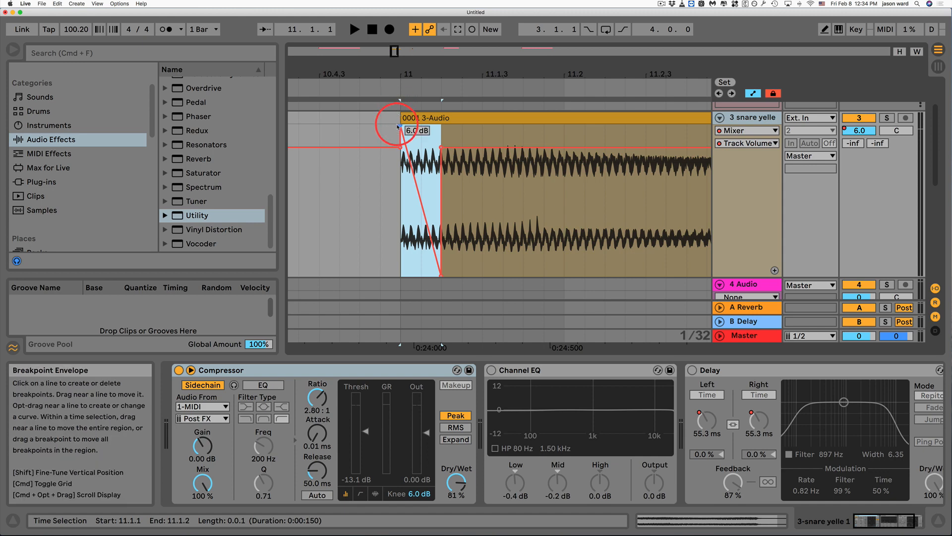
drag(394, 85, 395, 64)
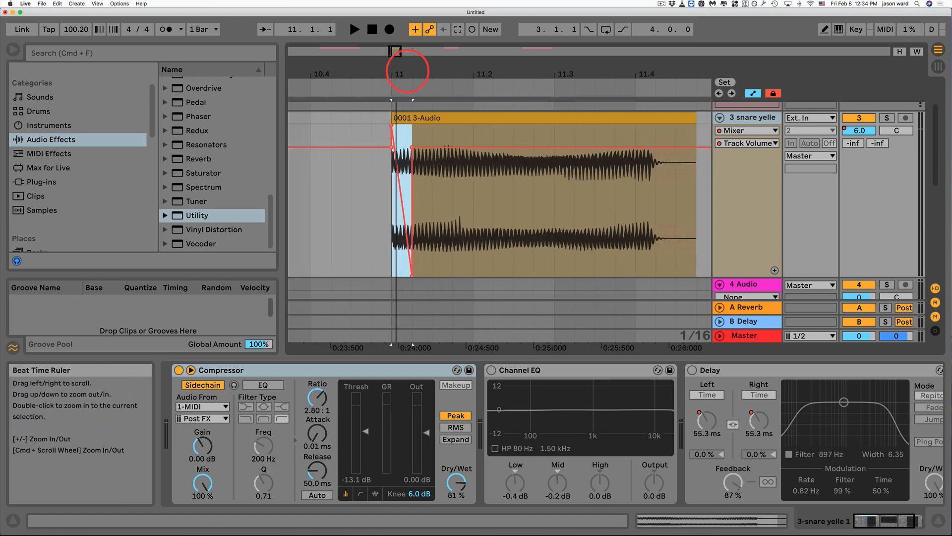
key(super+z)
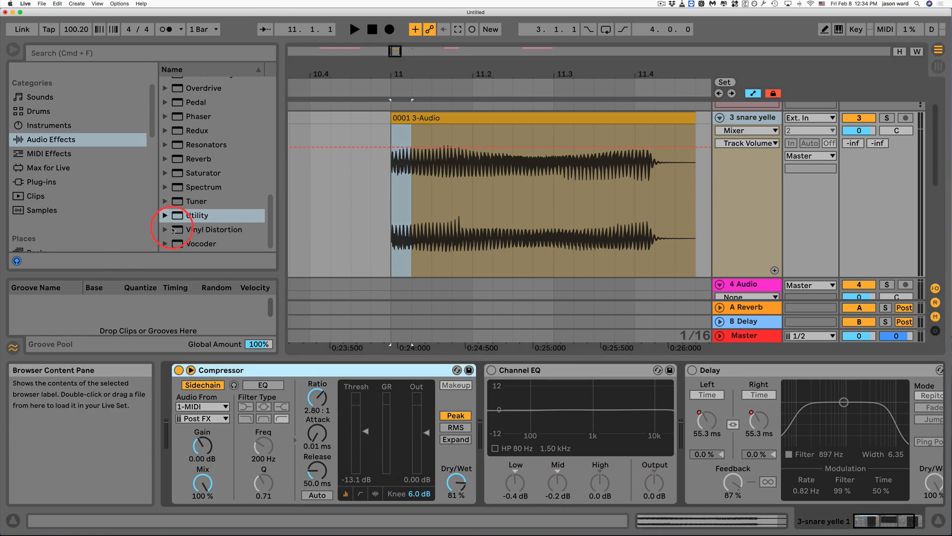
- Add a Utility effect ahead of the Compressor on the 3 snare yelle 1 track and group it into an Audio Effect Rack
drag(179, 216, 181, 425)
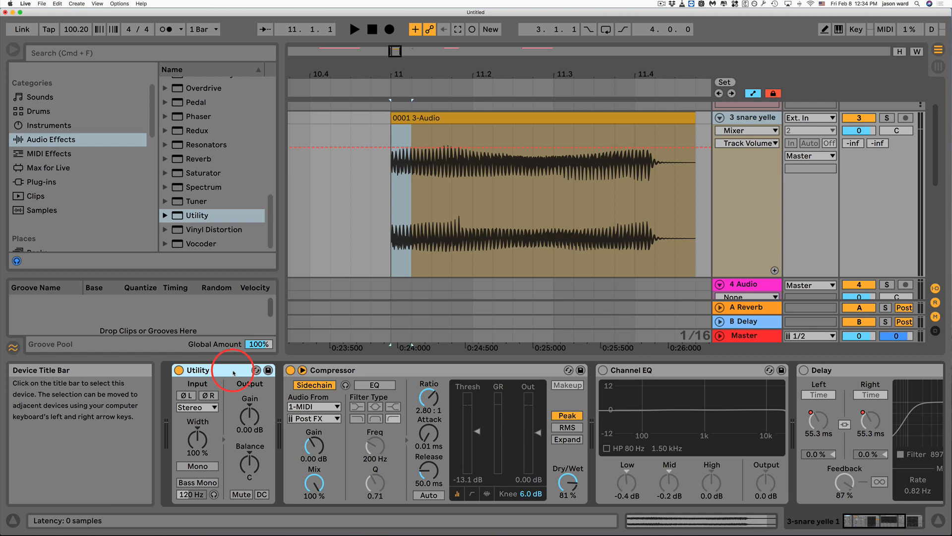
key(super)
key(super+g)
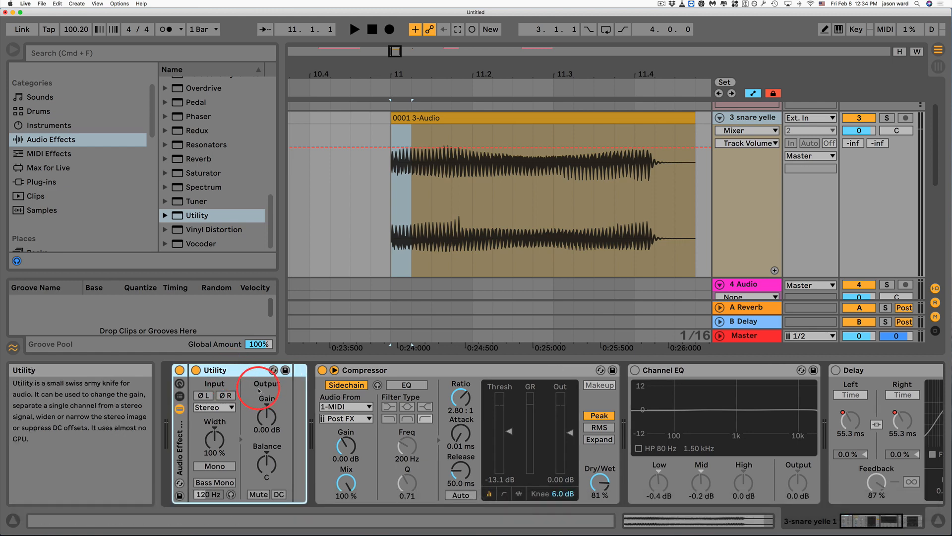
- Show the rack's macro controls and map Utility's Gain to Macro 1
click(179, 384)
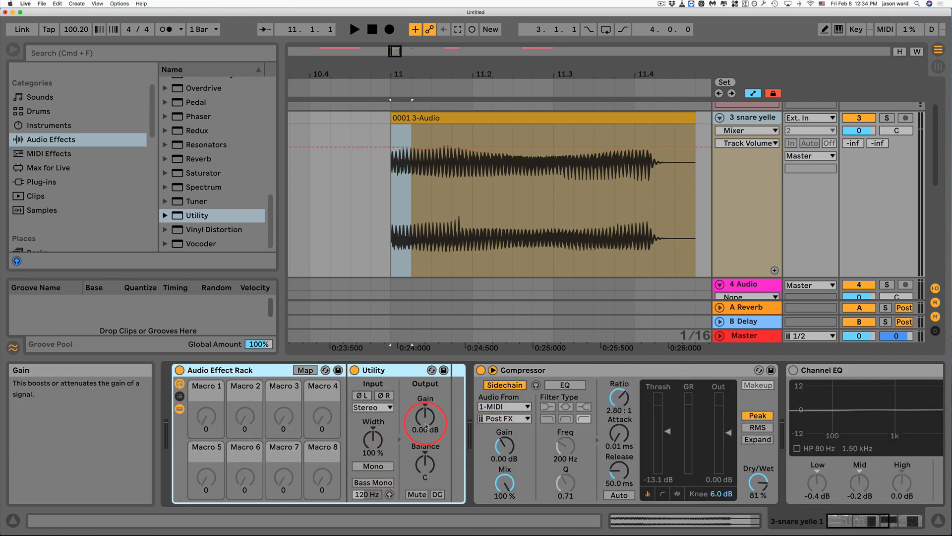
right_click(424, 419)
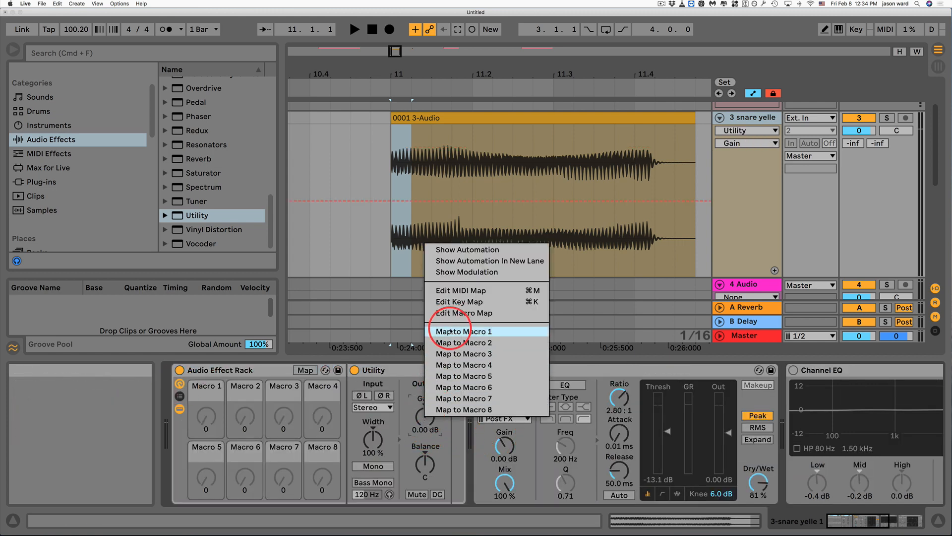
click(450, 331)
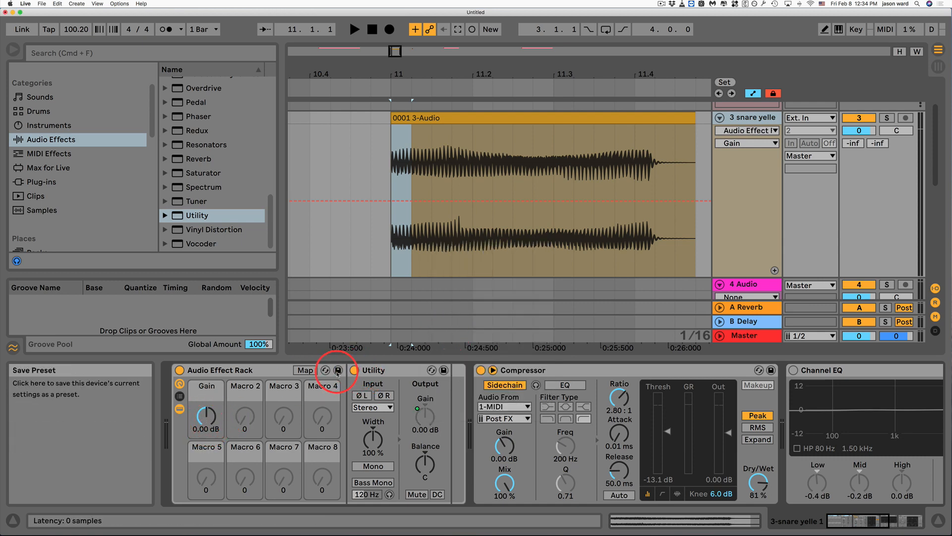
- Set the maximum of the Gain macro mapping to 0 dB and leave macro mapping mode
click(305, 371)
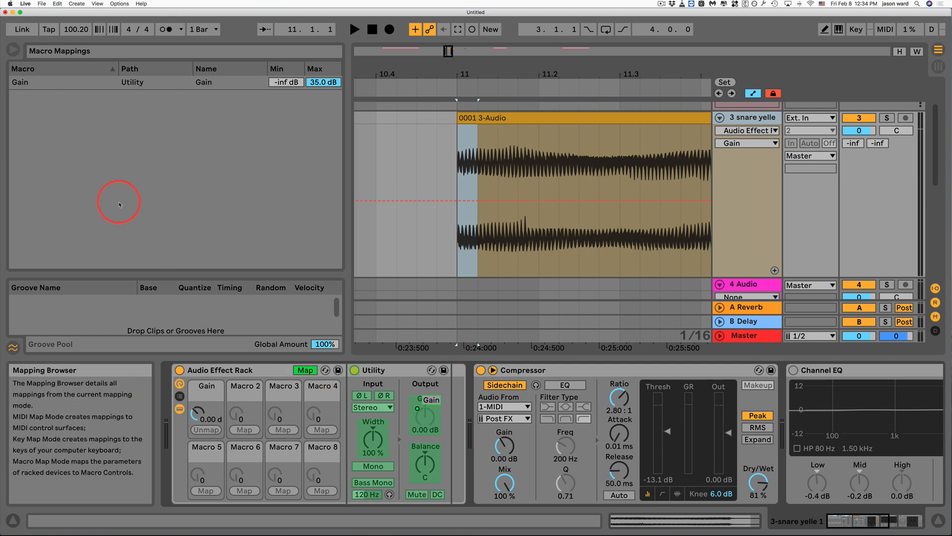
click(322, 82)
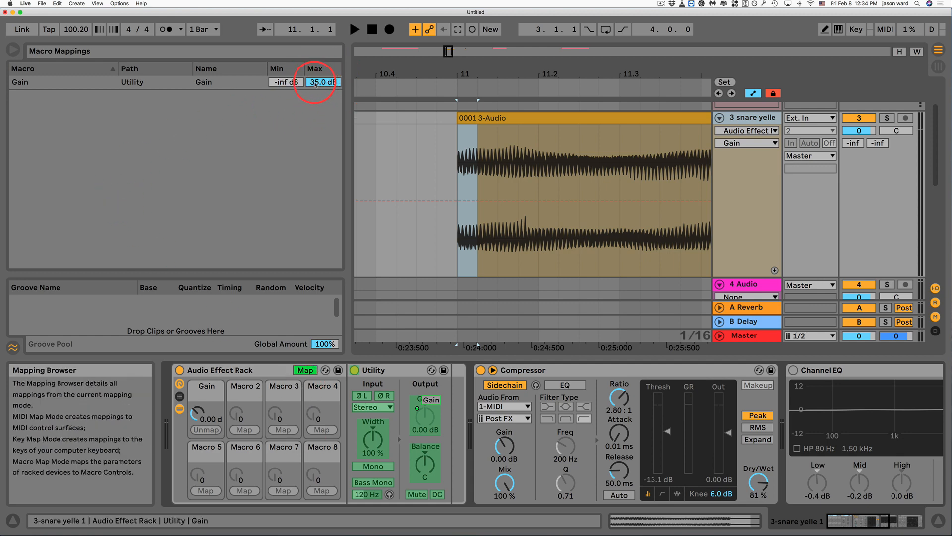
click(315, 84)
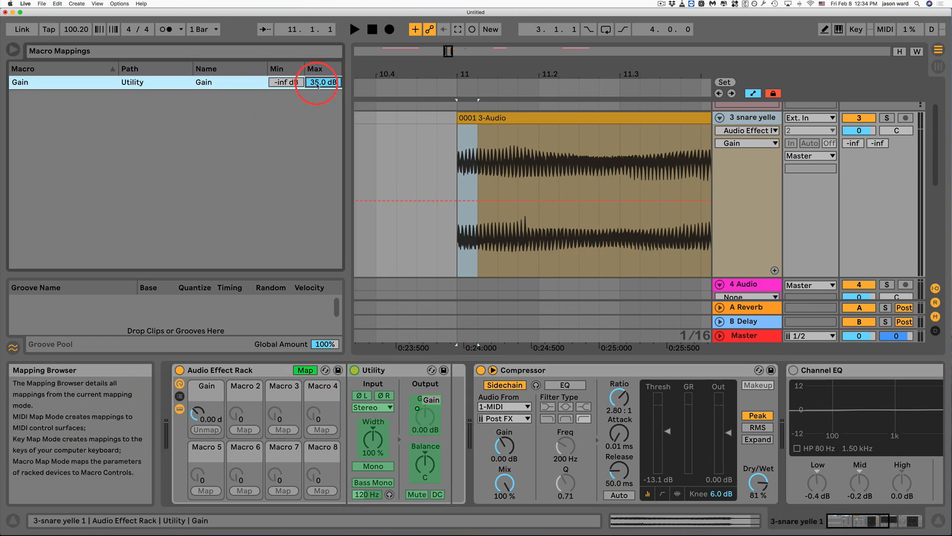
text(0)
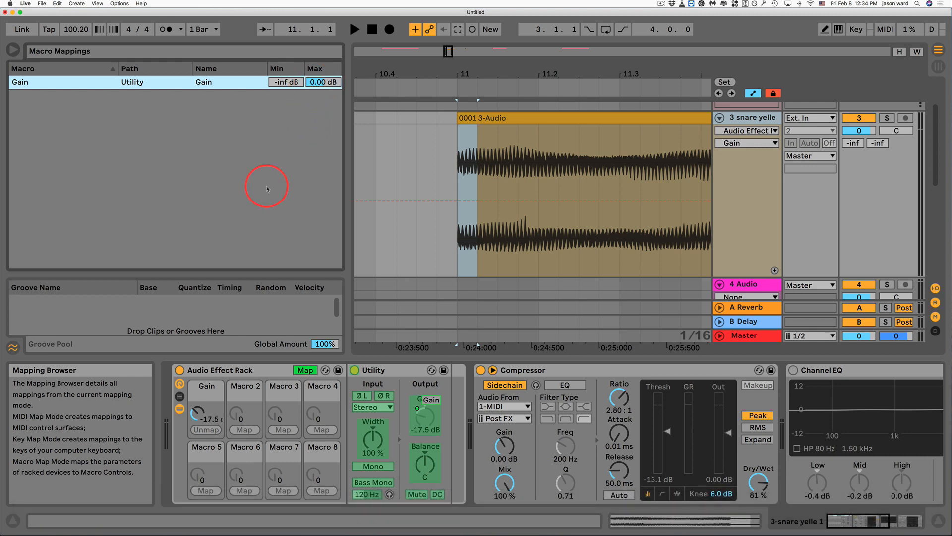
click(305, 370)
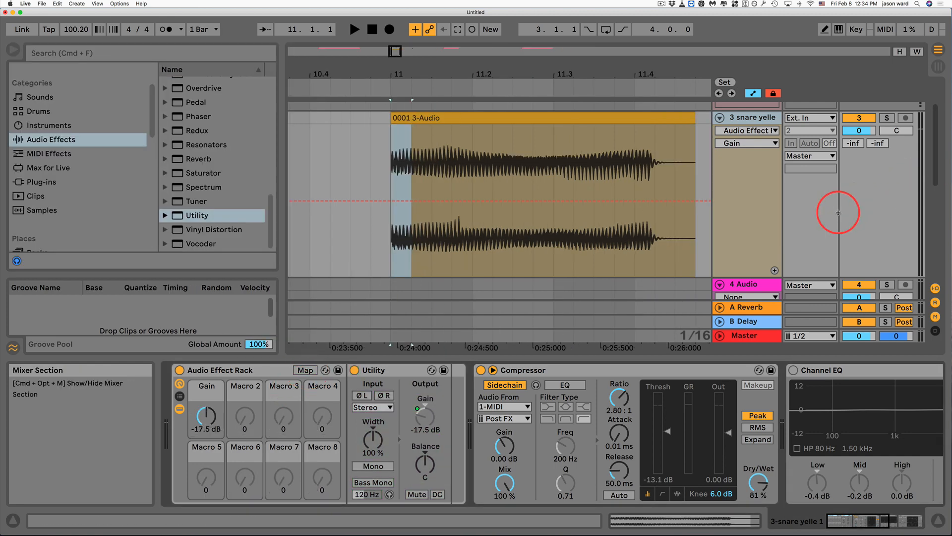
- Insert a downward ramp shape into the rack's Gain automation from 11.1.1 to 11.1.2
drag(388, 233, 394, 229)
right_click(393, 226)
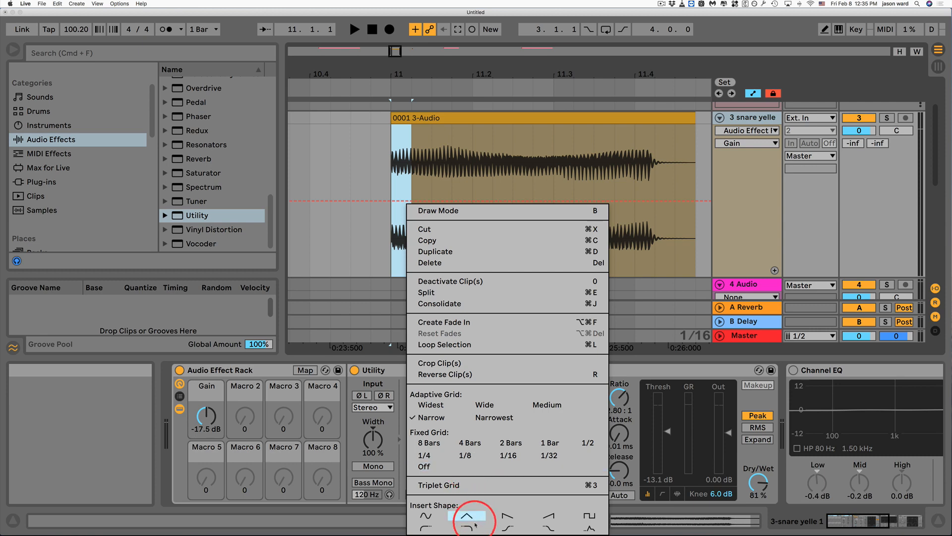
click(506, 515)
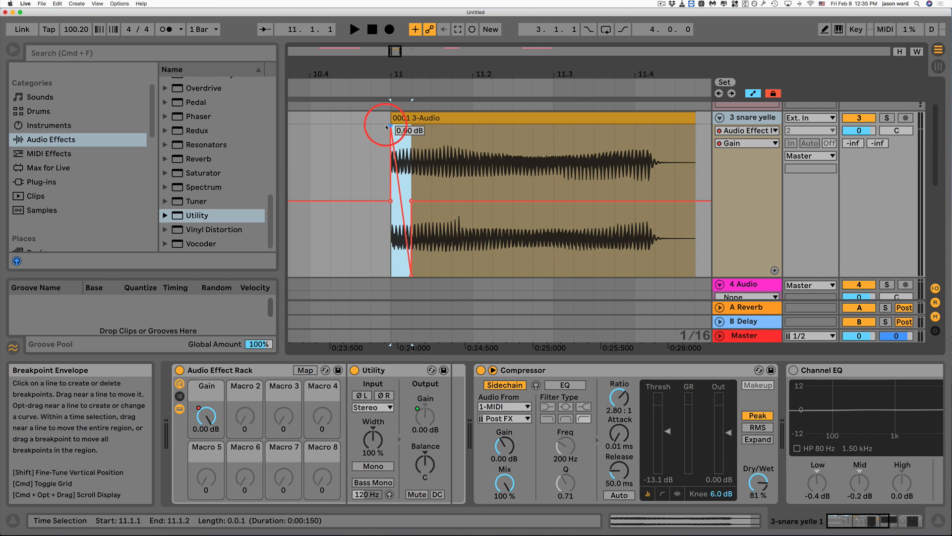
- Lower the Gain envelope ahead of the 0001 3-Audio clip and duplicate the 11.1.1 to 11.1.2 ramp four times
double_click(390, 253)
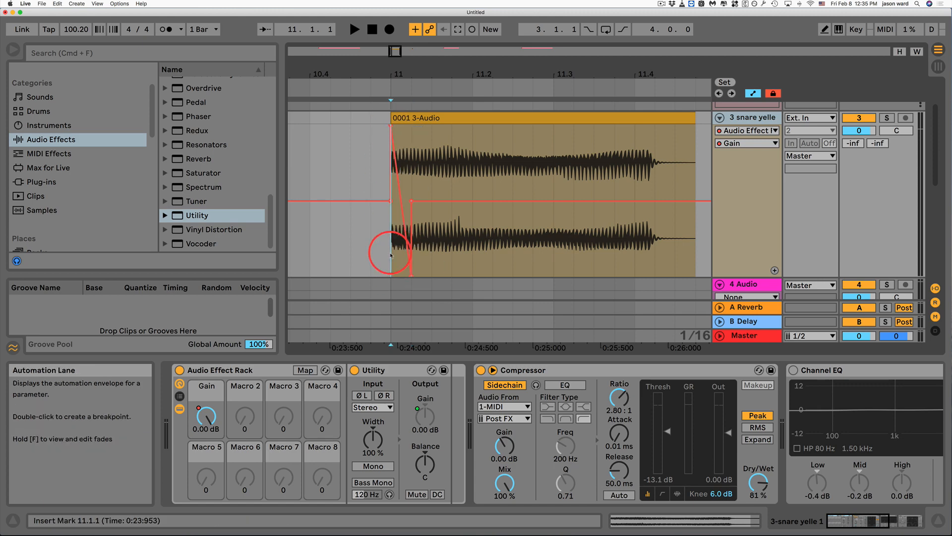
click(399, 140)
key(super+d)
key(super+d)
key(super+d)
key(super+d)
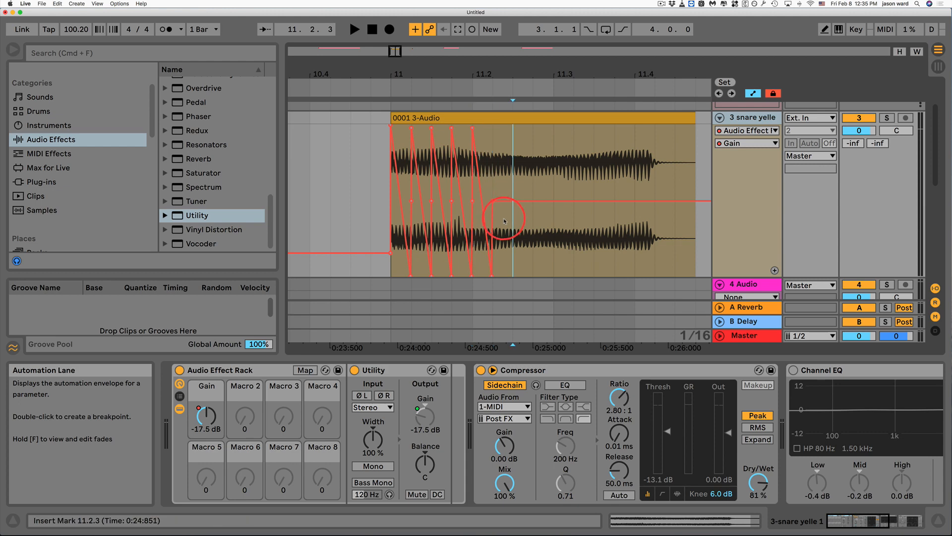
- Insert a triangle shape into the rack's Gain automation from 11.2.2 to 11.2.4
click(516, 161)
drag(516, 162, 522, 159)
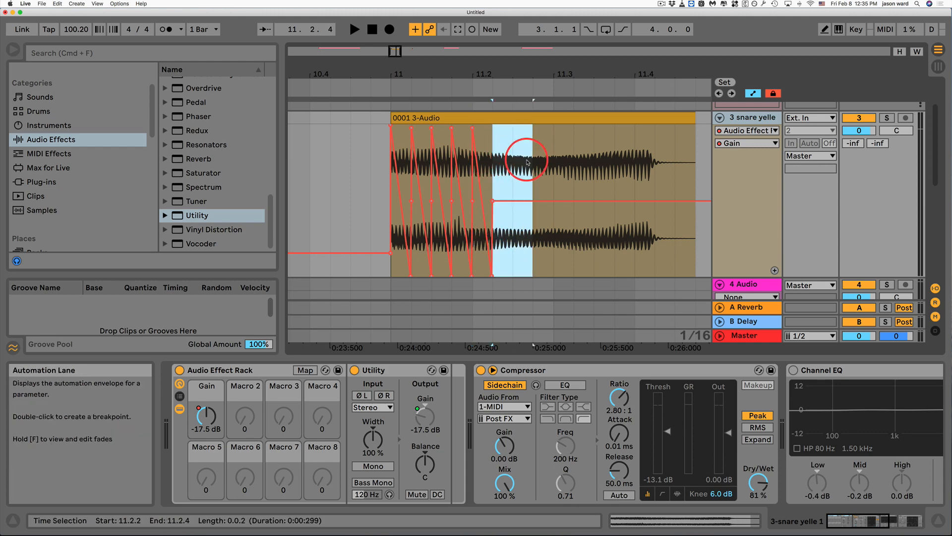
right_click(515, 174)
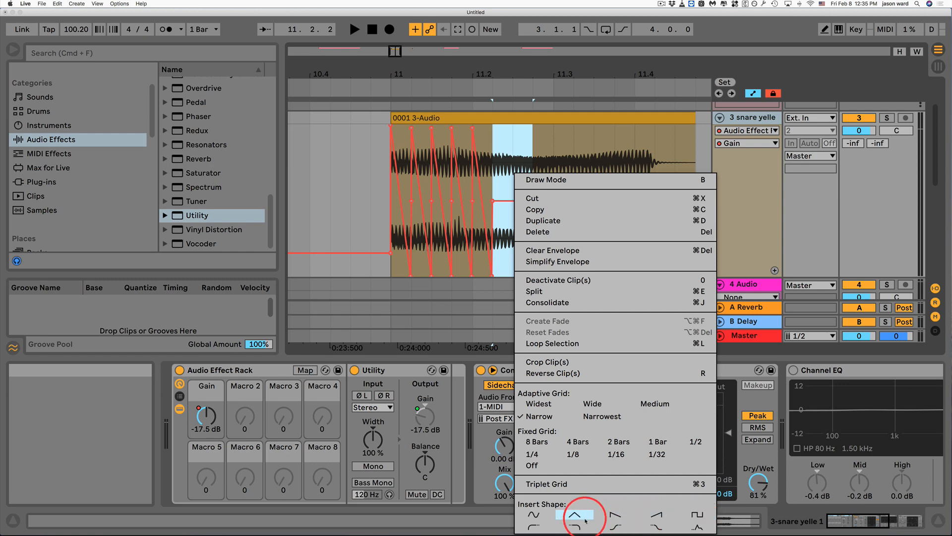
click(576, 516)
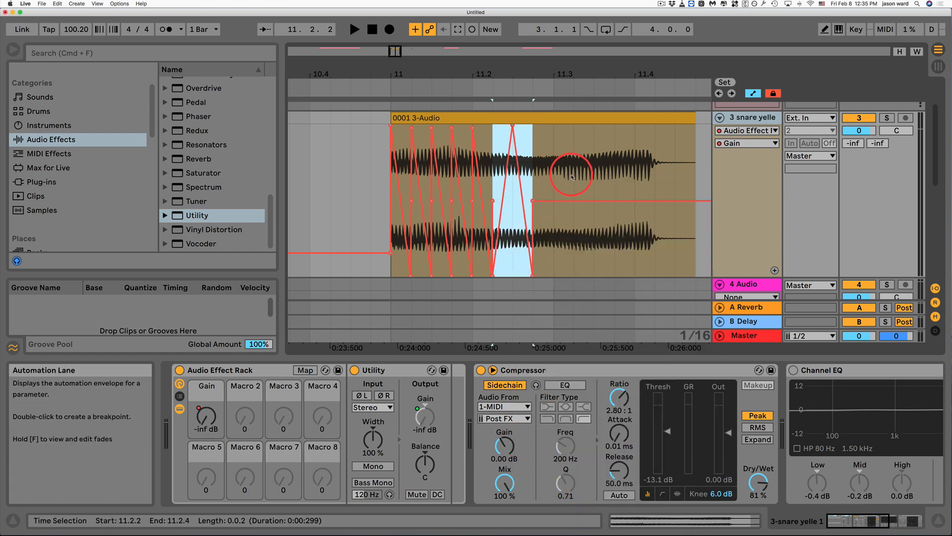
- Insert a square shape into the Gain automation from 11.3.2 to 11.3.3 and duplicate it twice
drag(573, 174, 591, 176)
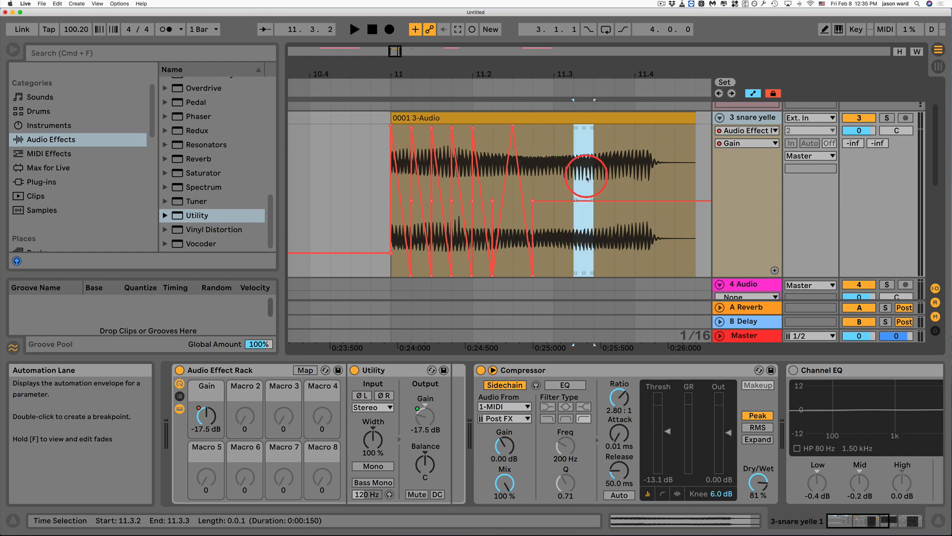
right_click(587, 177)
click(760, 515)
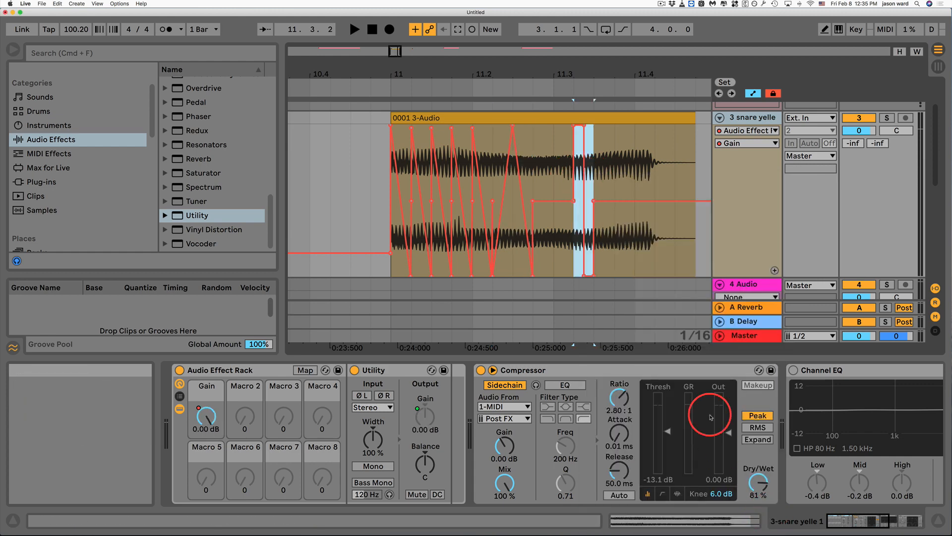
key(super+d)
key(super+d)
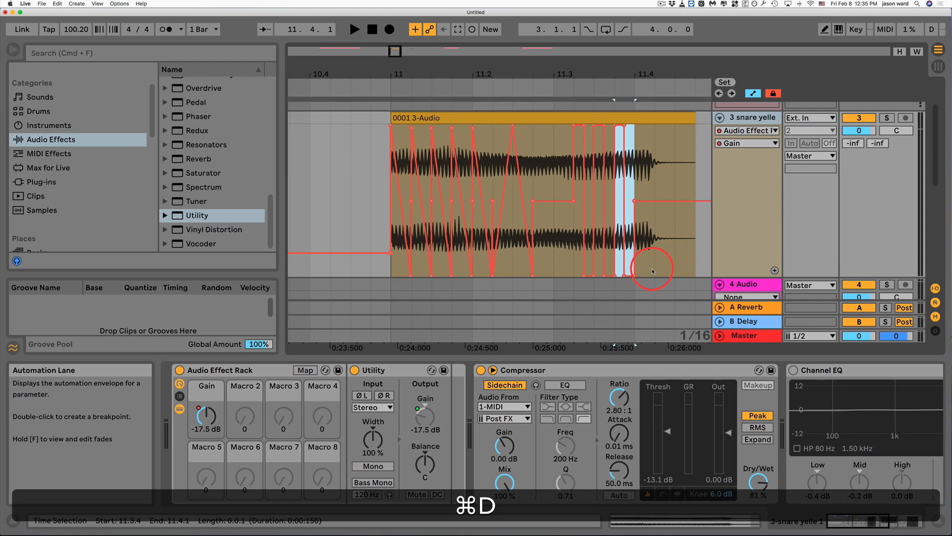
- Play the 0001 3-Audio clip from 11.1.1 to hear the inserted Gain shapes
click(391, 272)
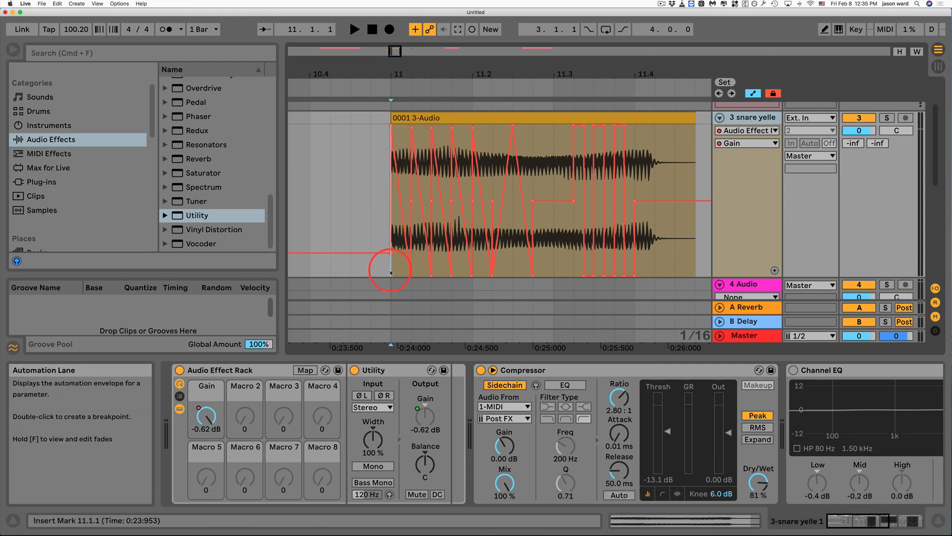
key(space)
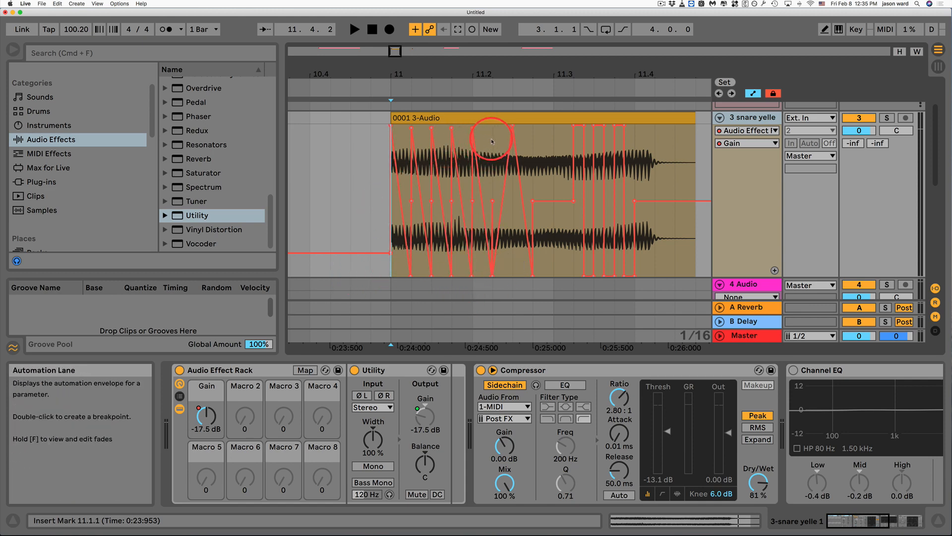
- Select the Gain ramps from 11.1.1 to 11.2.2, compress them in time to end at 11.1.3, and play them back
drag(492, 141, 392, 145)
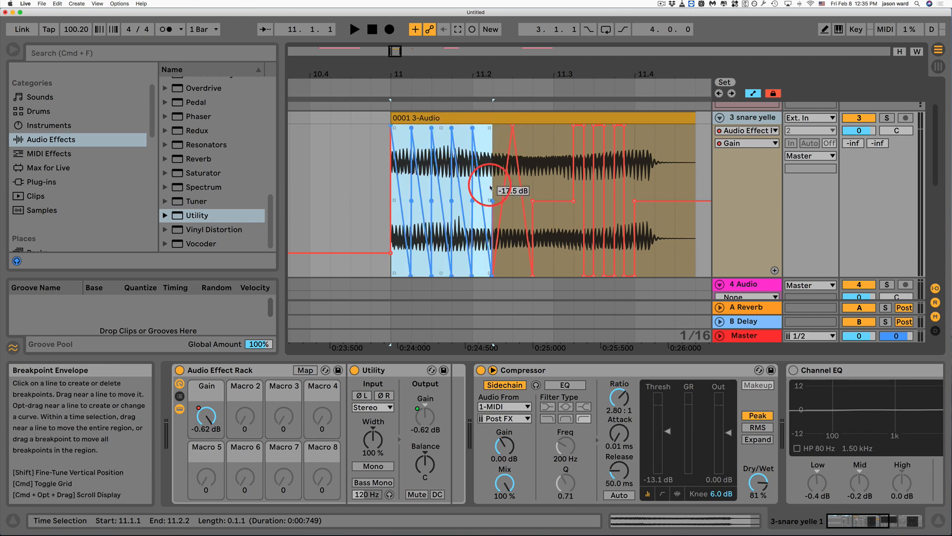
drag(489, 199, 431, 200)
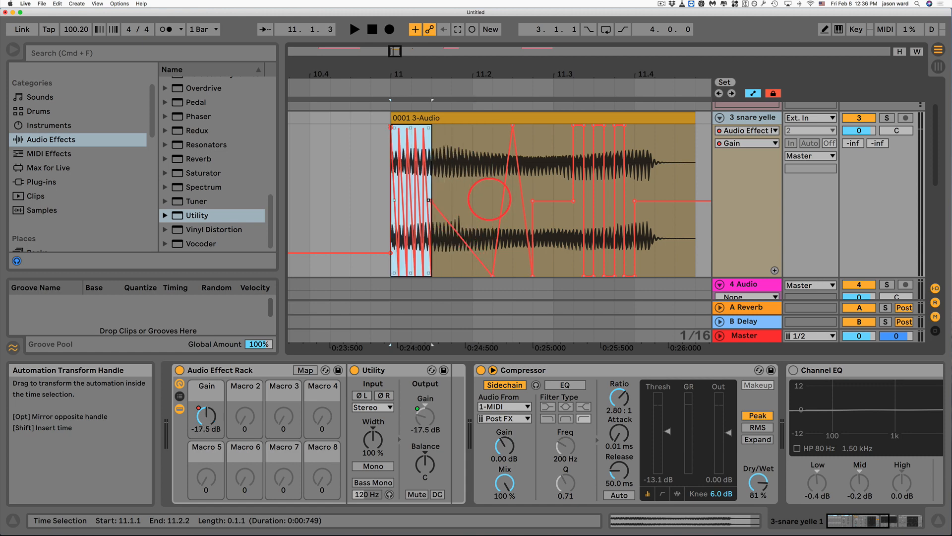
key(space)
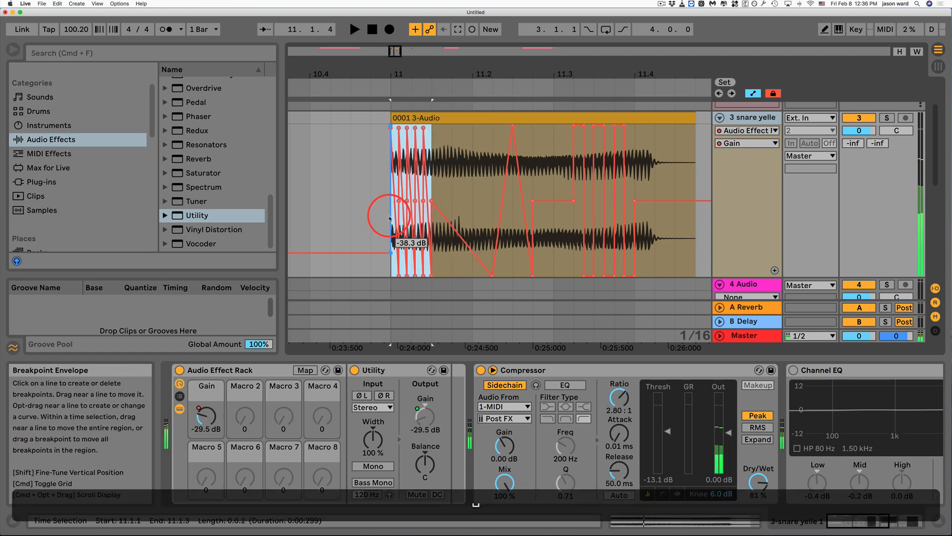
key(space)
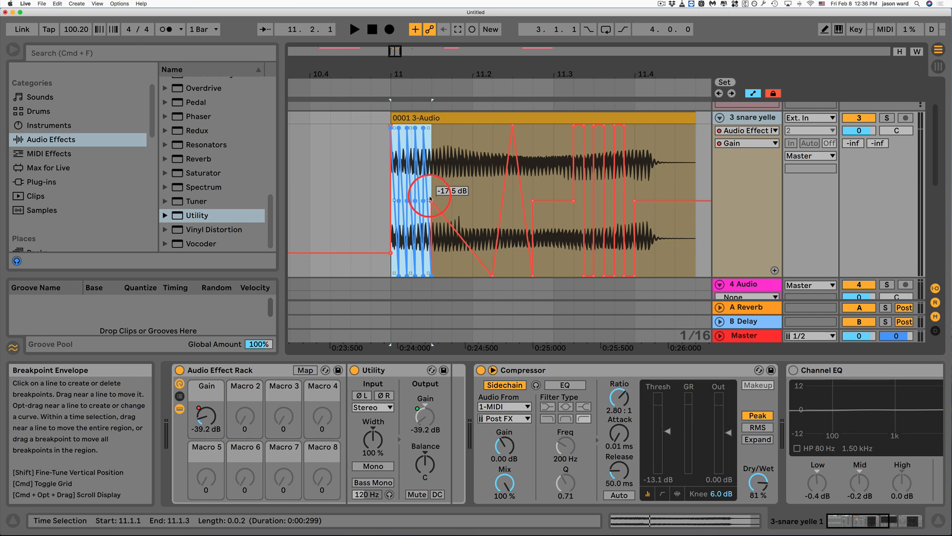
- Stretch the compressed Gain ramps to end at 11.2.1, skew their peaks downward towards the end, and play them back
drag(429, 201, 470, 201)
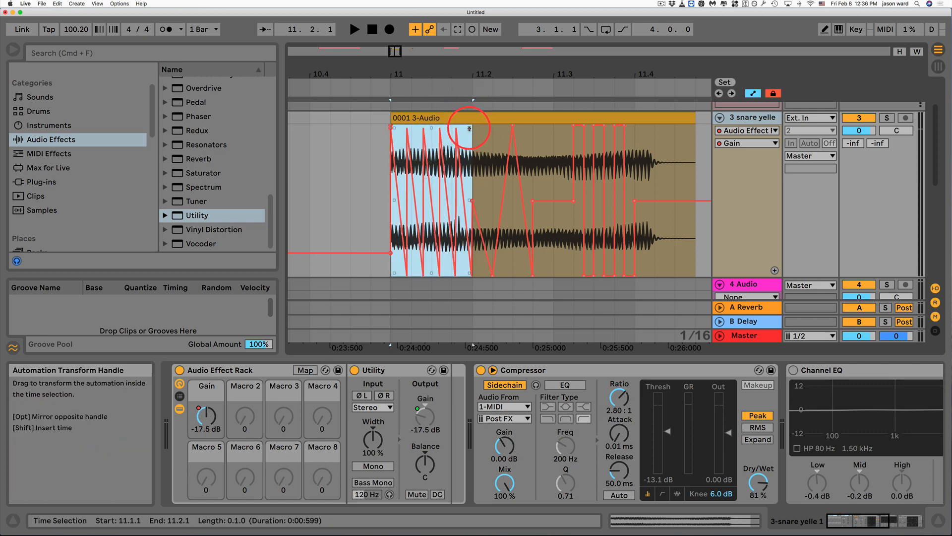
drag(469, 129, 469, 214)
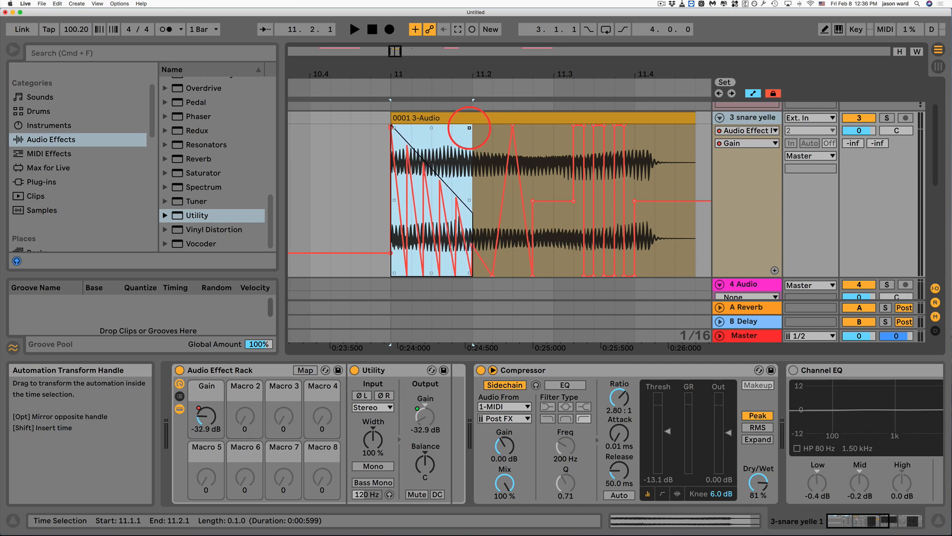
key(space)
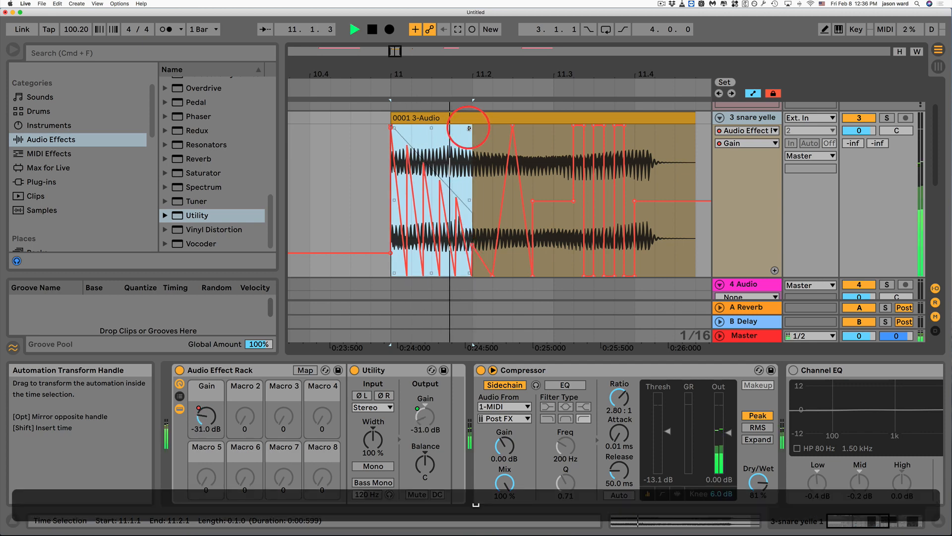
drag(472, 200, 488, 128)
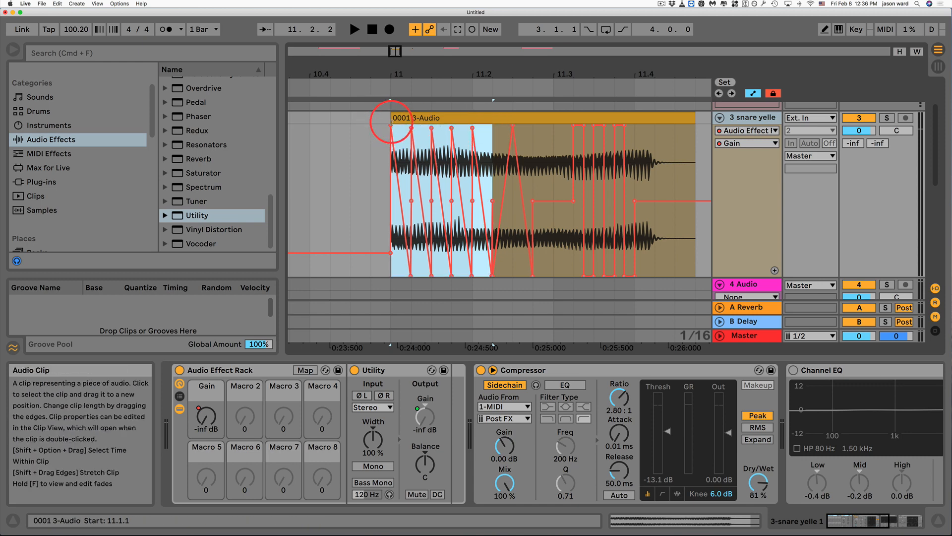
- Skew the Gain ramps from 11.1.1 to 11.2.2 so their peaks rise from a lowered start, play them, and undo the skew
drag(394, 128, 394, 128)
key(space)
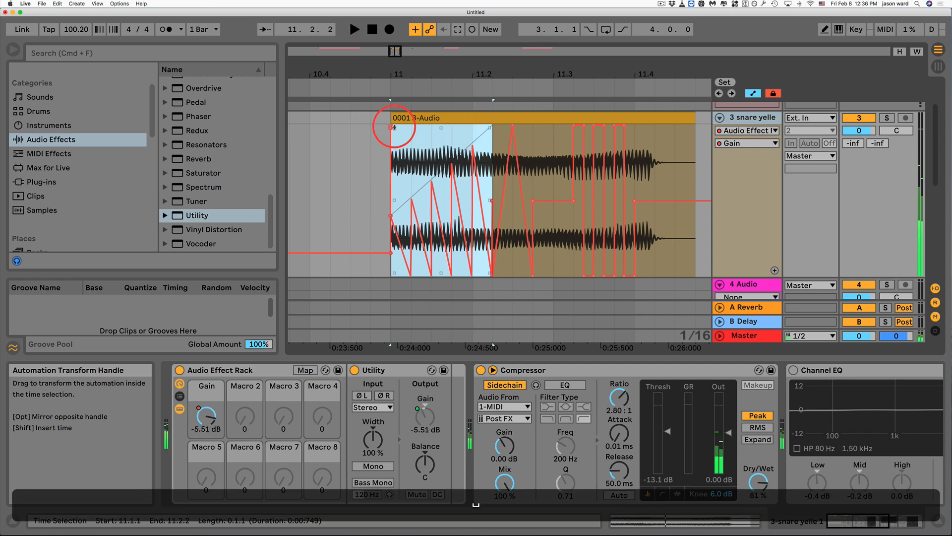
key(super+z)
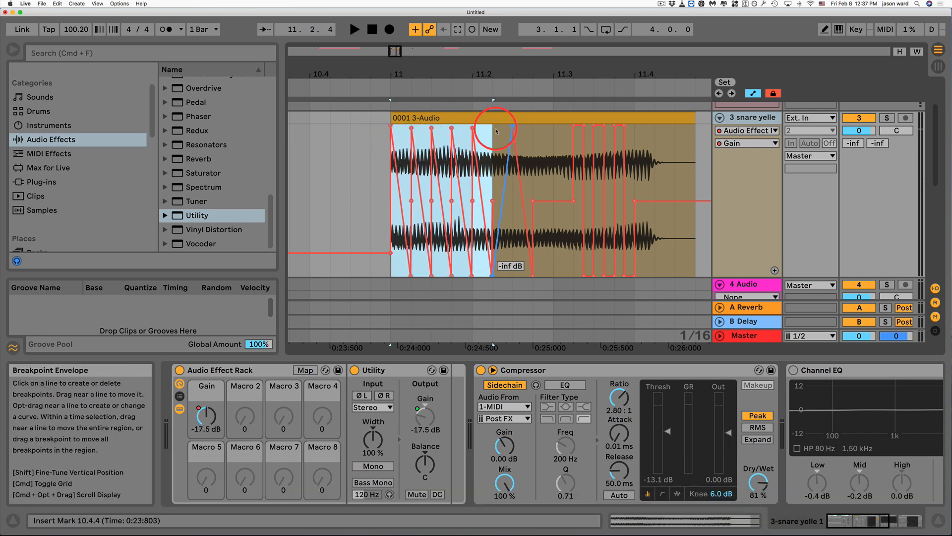
- Skew the end of the 11.1.1 to 11.2.2 Gain ramps, raising the lower corner and lowering the upper one, and play the result
drag(489, 273, 489, 128)
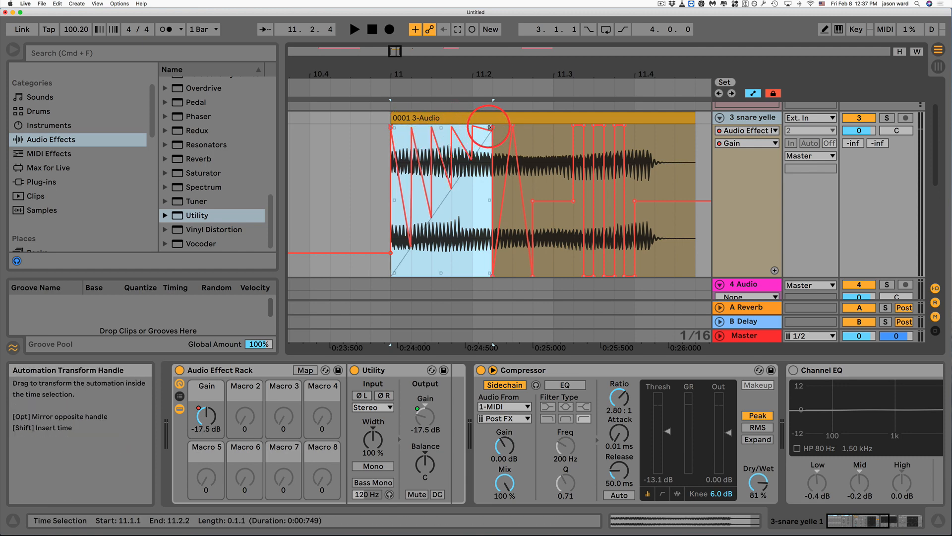
drag(490, 126, 490, 275)
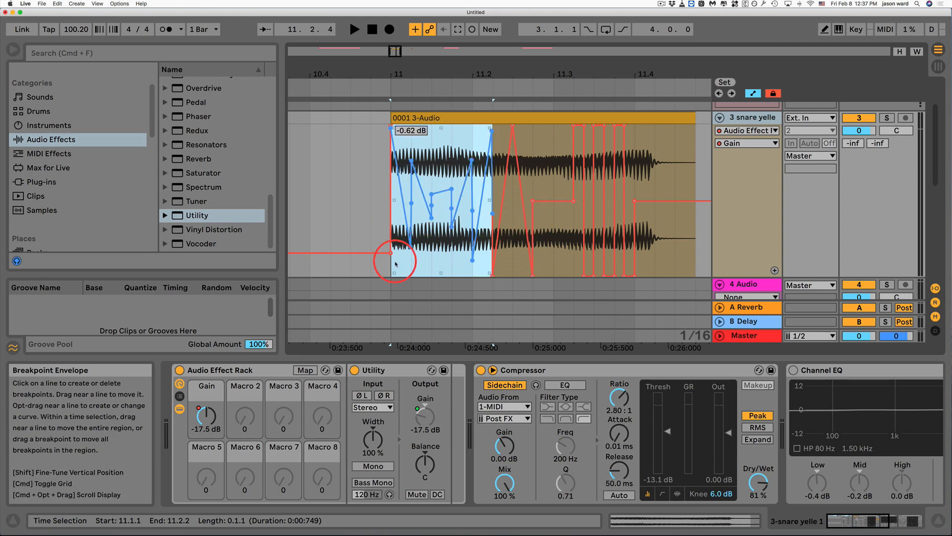
key(space)
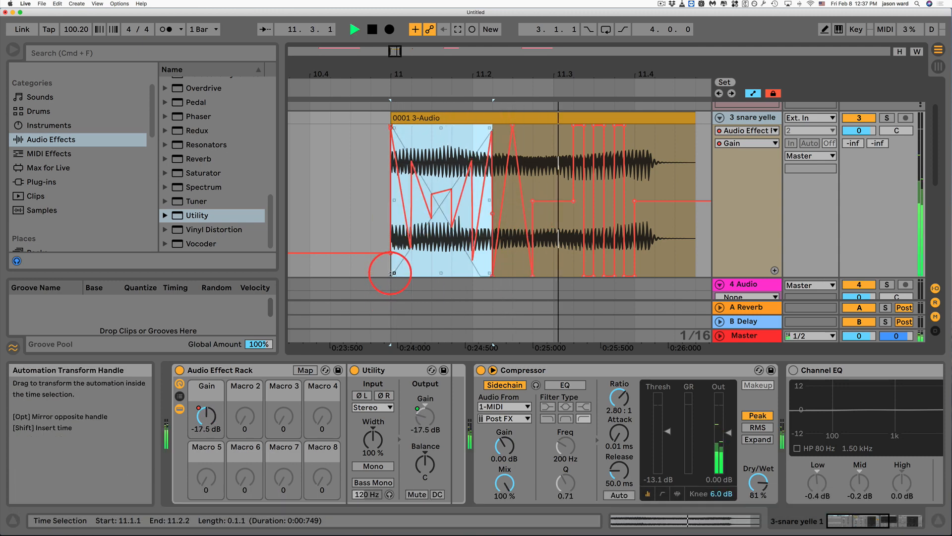
key(space)
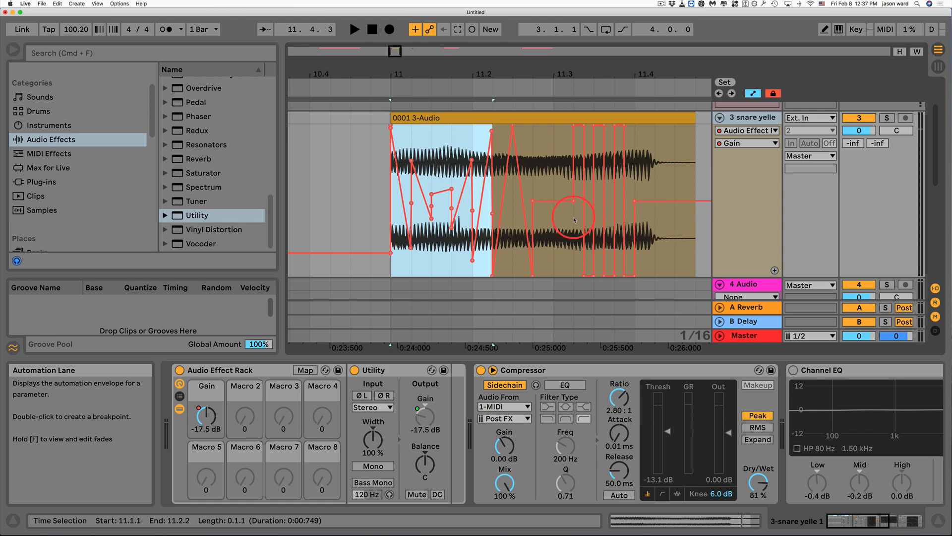
- Insert a triangle shape into the Gain automation from 11.4.1 to 11.4.3, at the end of the clip
drag(637, 148, 674, 148)
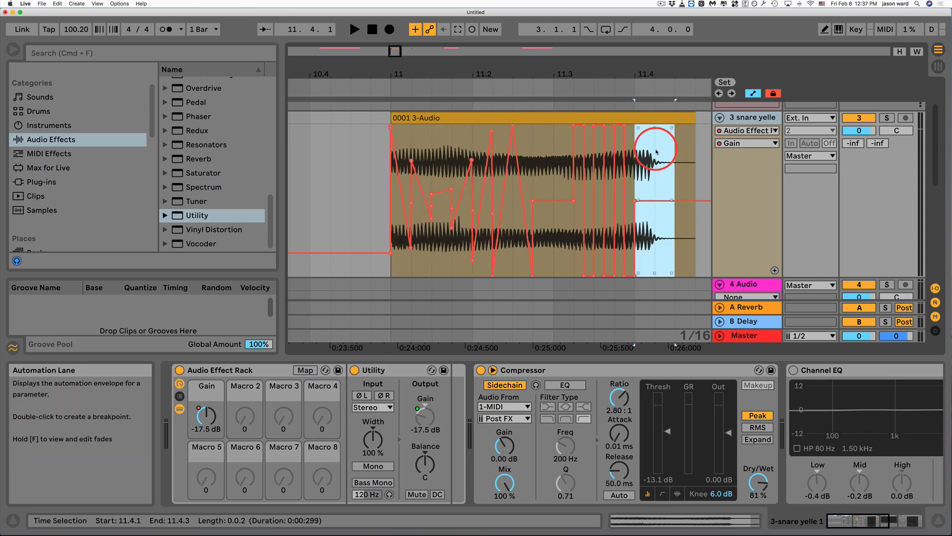
right_click(656, 151)
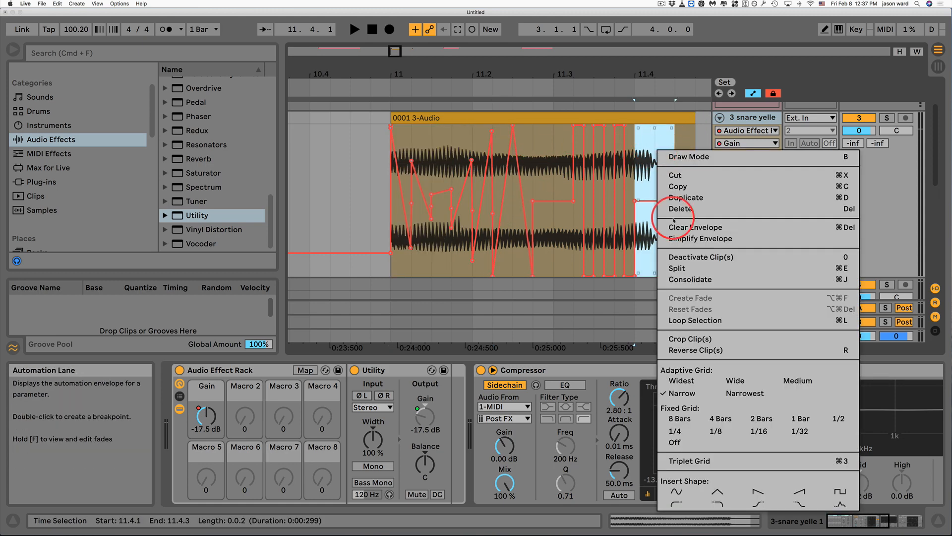
click(717, 494)
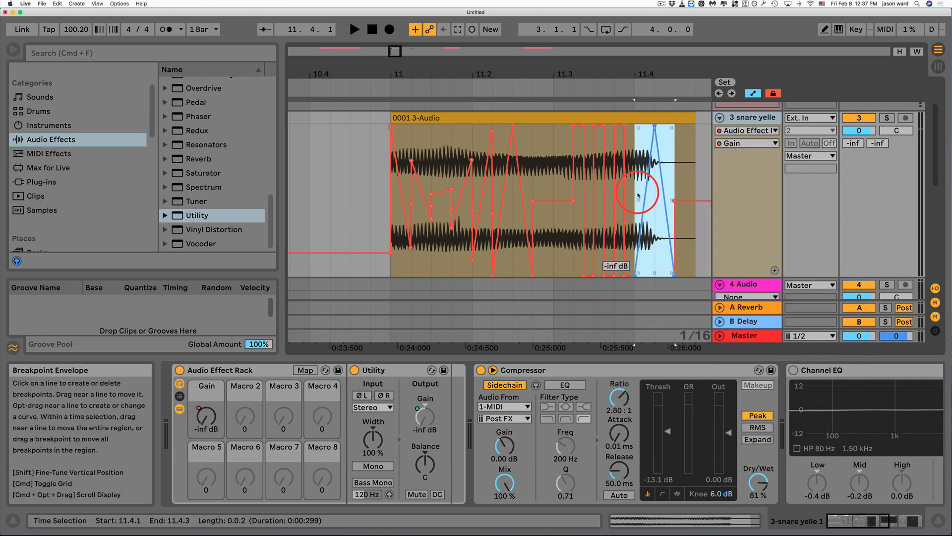
mouse_move(638, 200)
mouse_down()
mouse_move(657, 200)
mouse_move(596, 199)
mouse_move(673, 200)
mouse_move(638, 200)
mouse_up()
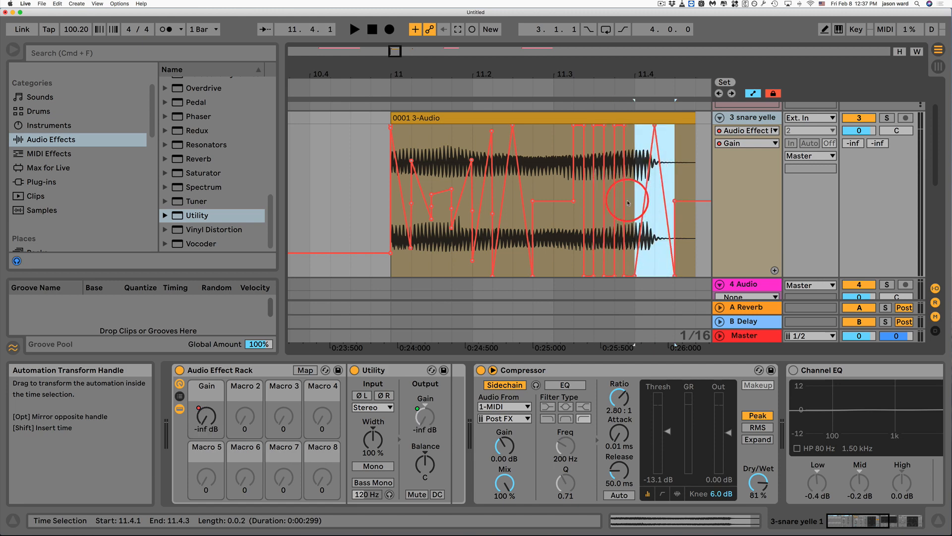
- Open the Preferences to view the audio settings and close them again
drag(586, 76, 544, 76)
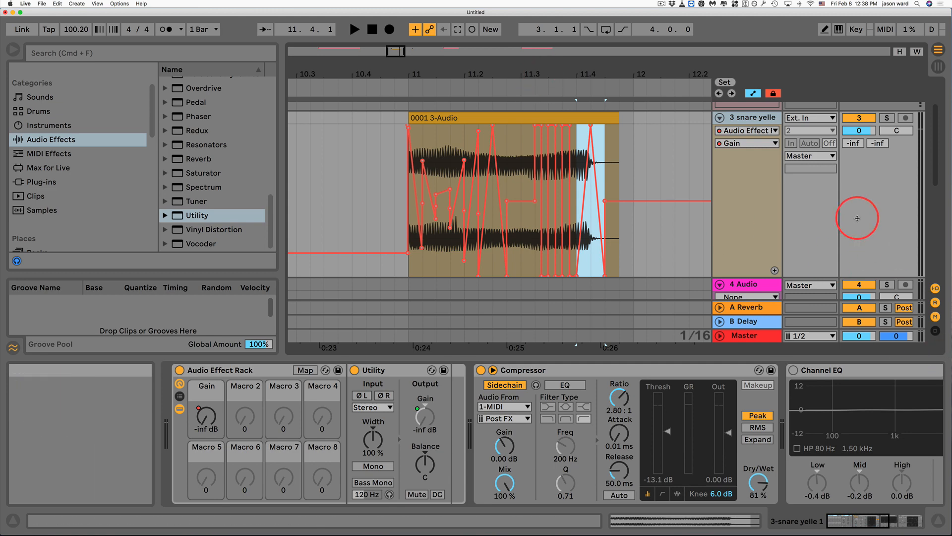
scroll(757, 159, up, 1)
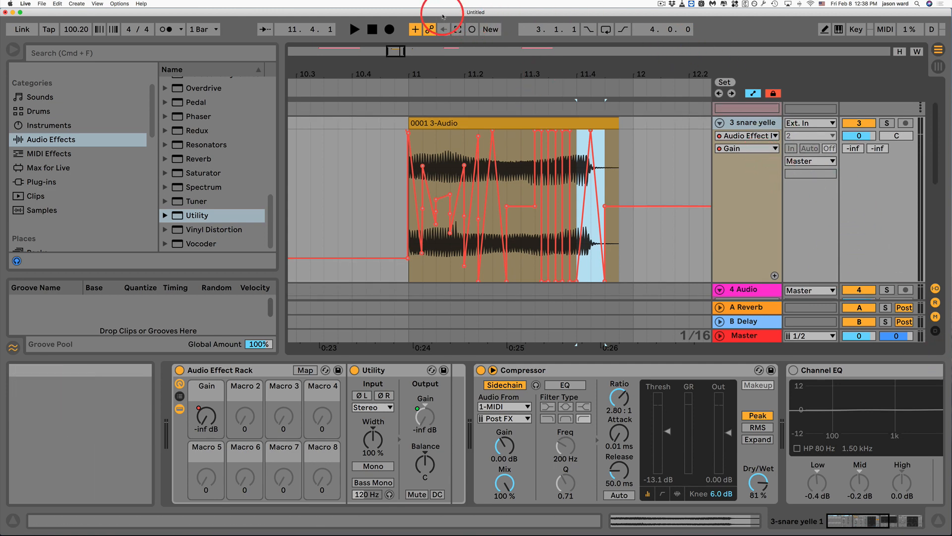
scroll(764, 183, up, 2)
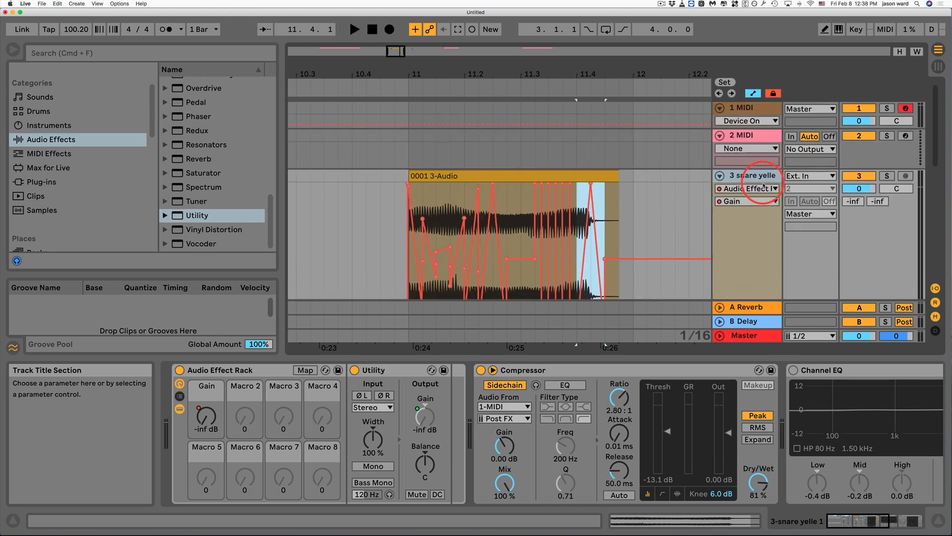
click(43, 4)
mouse_move(25, 7)
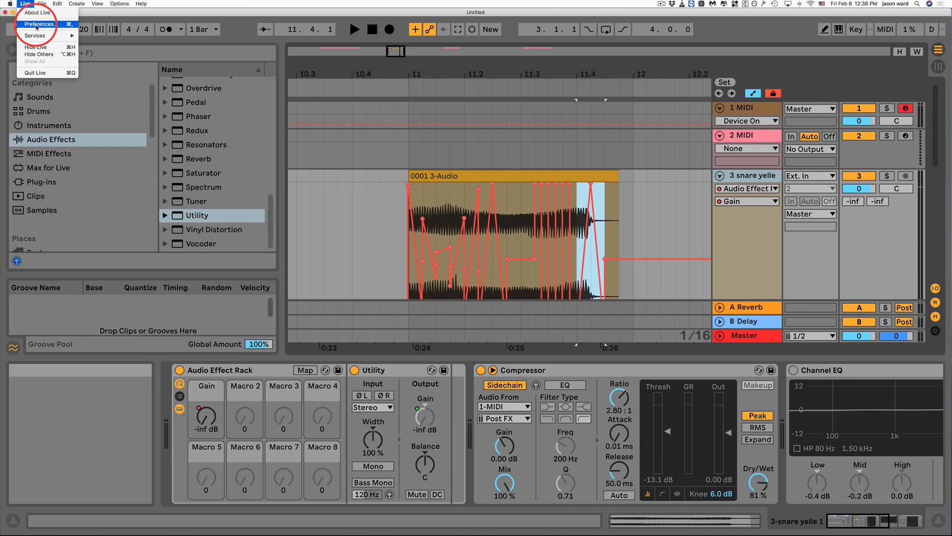
click(36, 24)
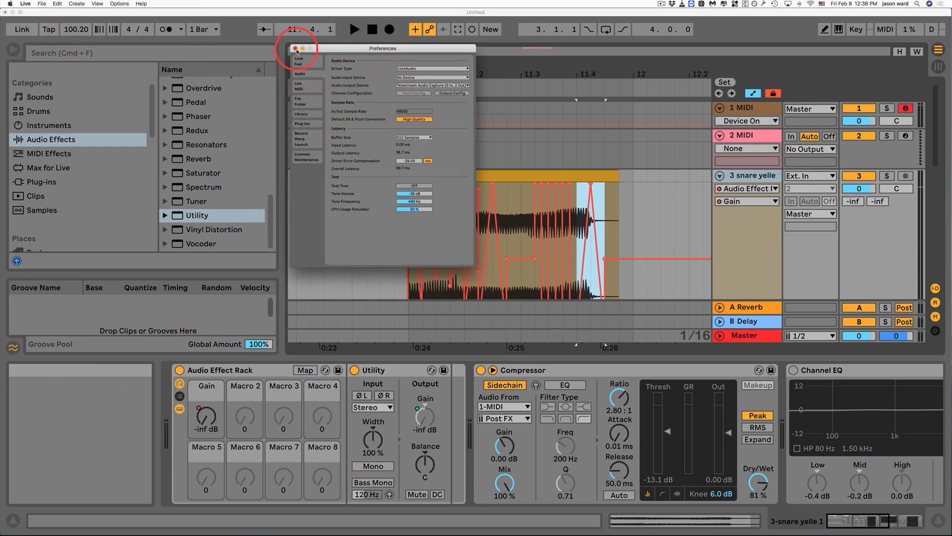
click(295, 49)
- Open the Export Audio/Video settings and examine the Rendered Track choices
click(42, 4)
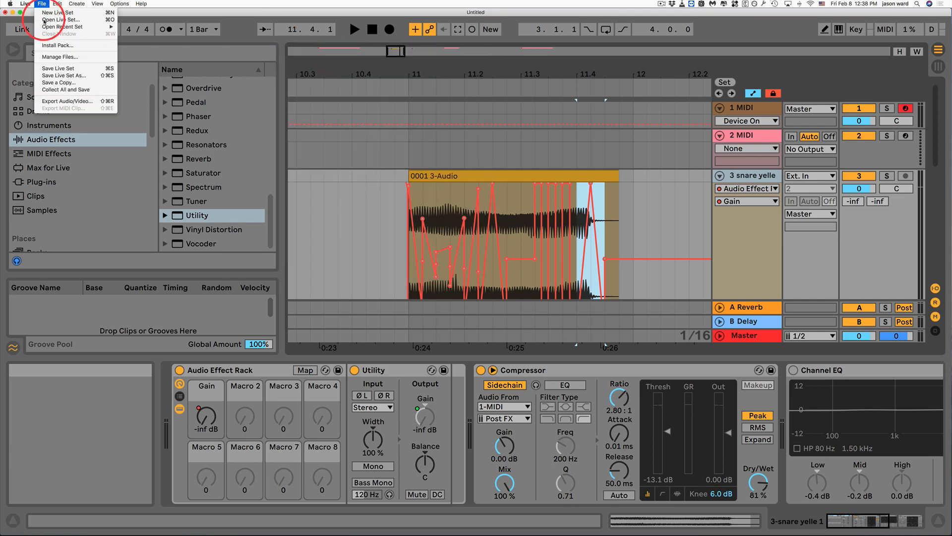
click(59, 100)
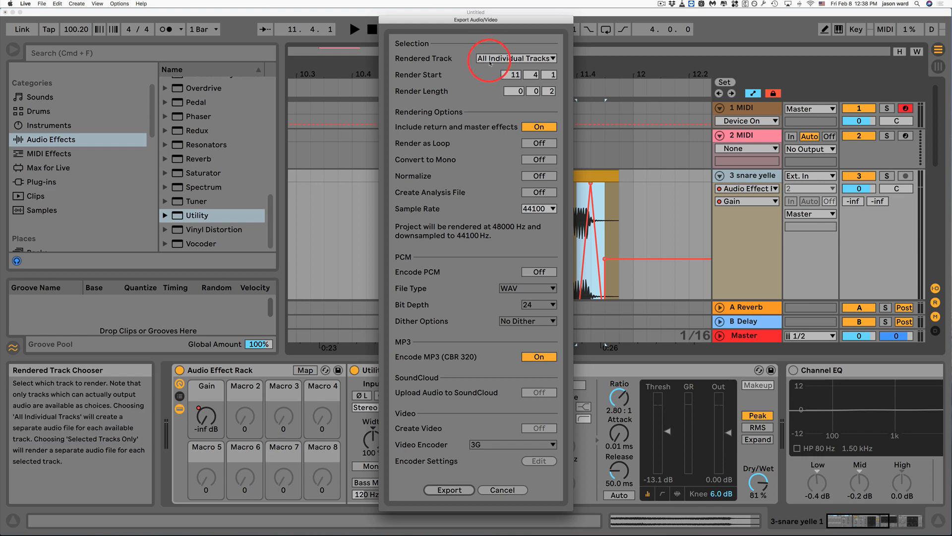
click(521, 59)
click(526, 59)
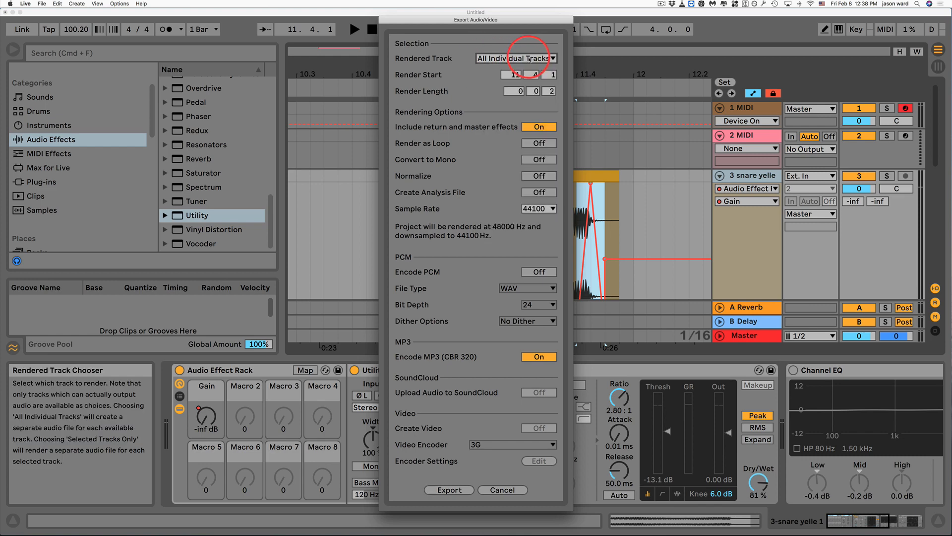
click(530, 59)
click(529, 59)
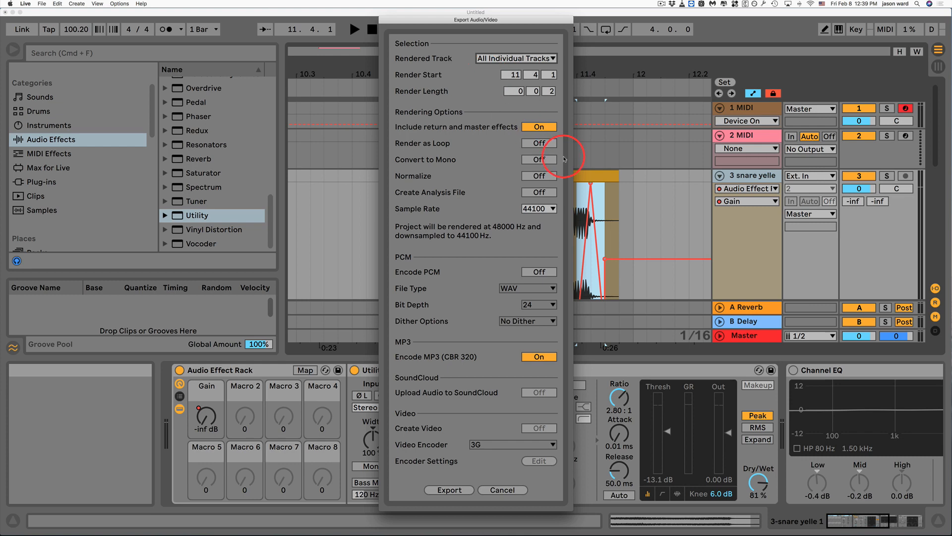
- Toggle the option to include return and master effects in the individual-track export, leaving it off
click(538, 127)
click(538, 127)
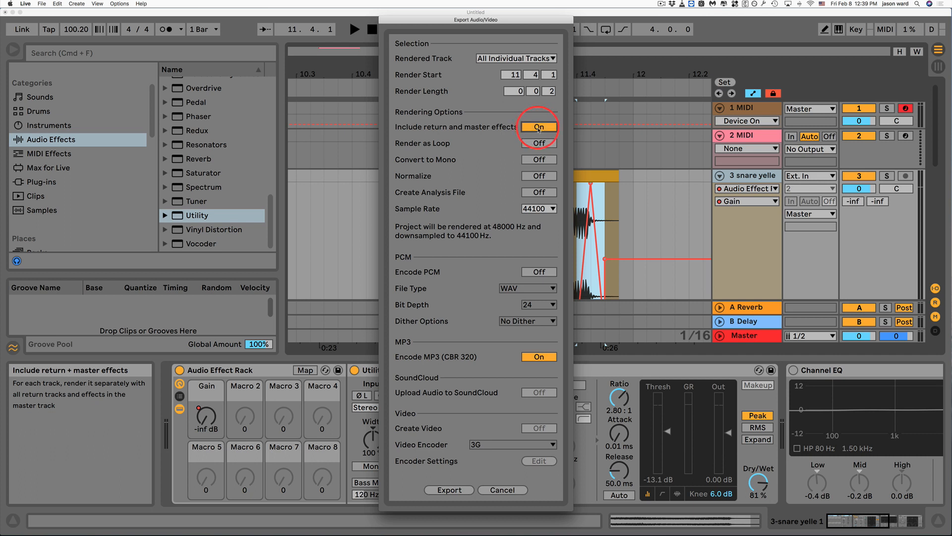
click(538, 127)
click(538, 127)
click(538, 127)
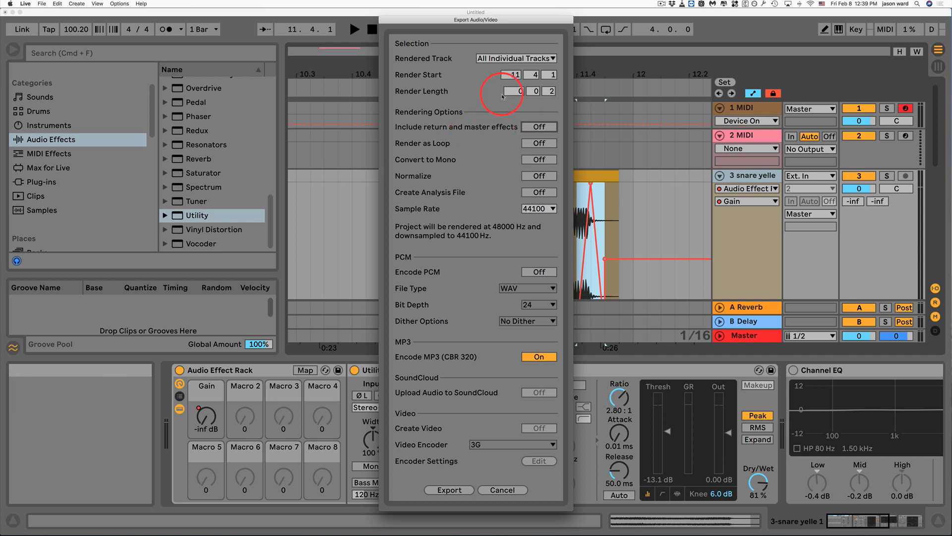
- Set the Rendered Track to Master, review the other track choices, and close the export settings without exporting
click(484, 58)
click(488, 64)
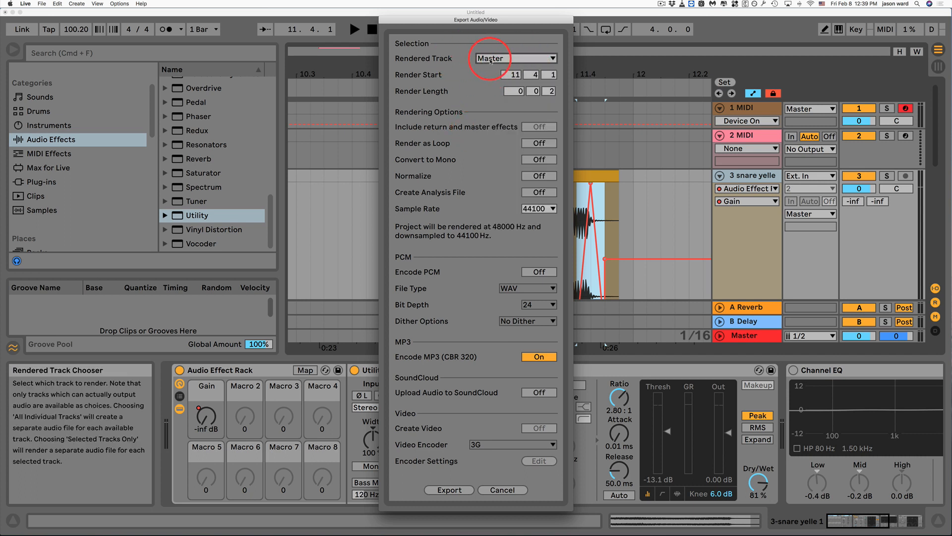
click(482, 61)
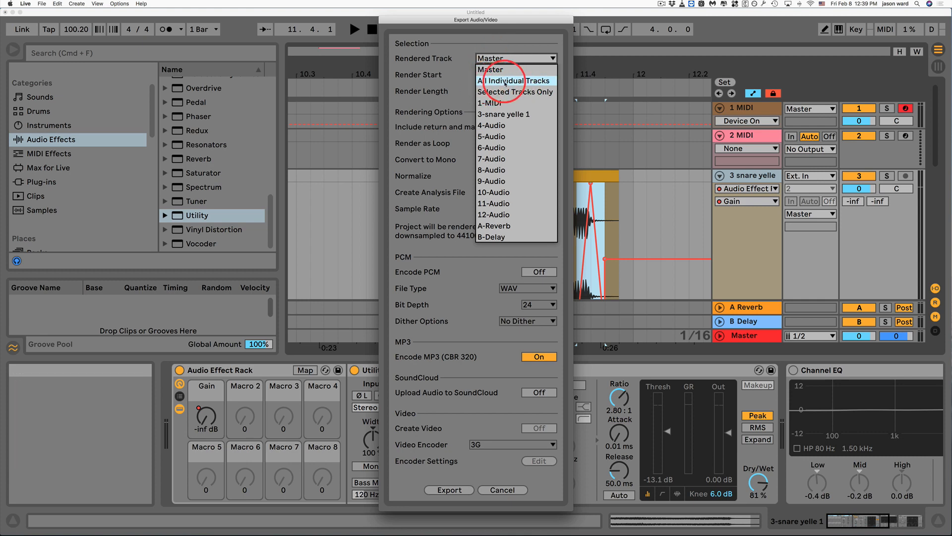
key(Escape)
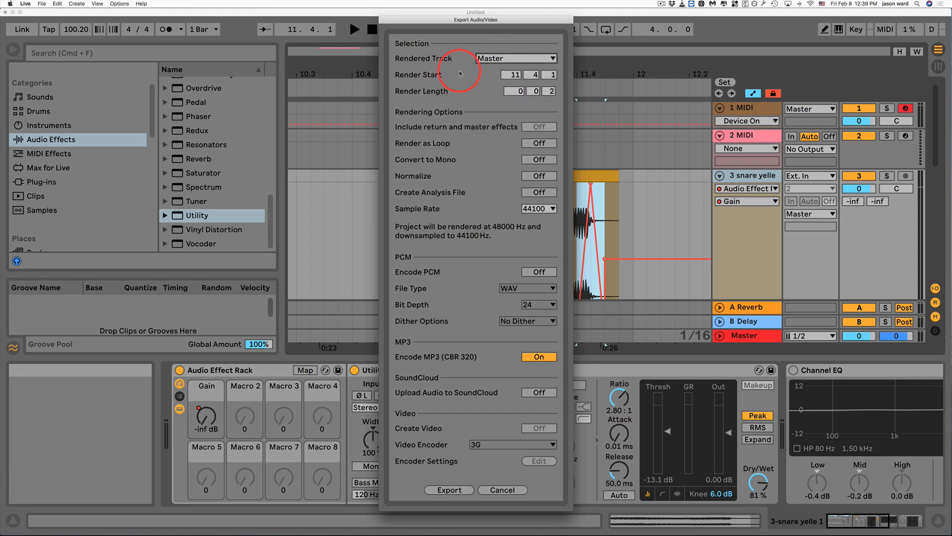
key(Escape)
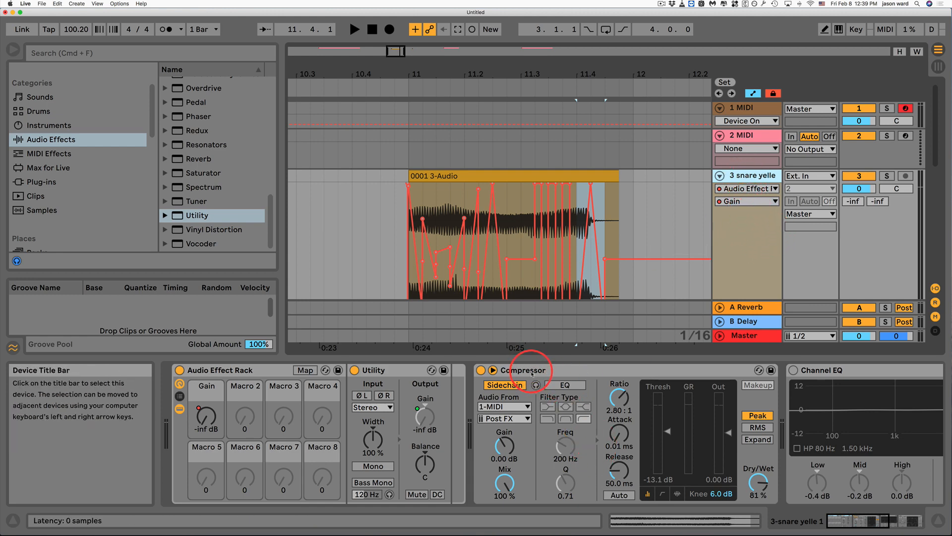
- Select the sidechained Compressor, freeze track 3 that contains it, and undo the freeze
click(570, 369)
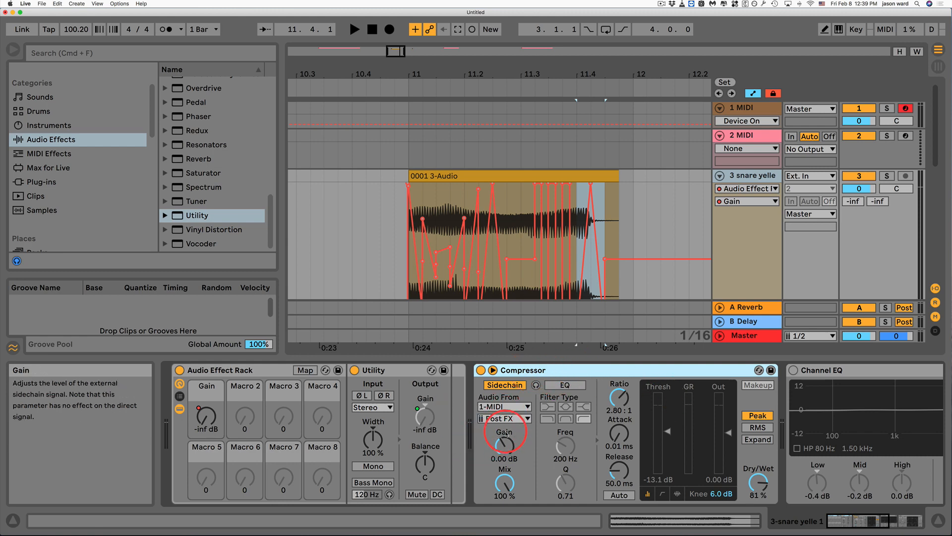
right_click(749, 177)
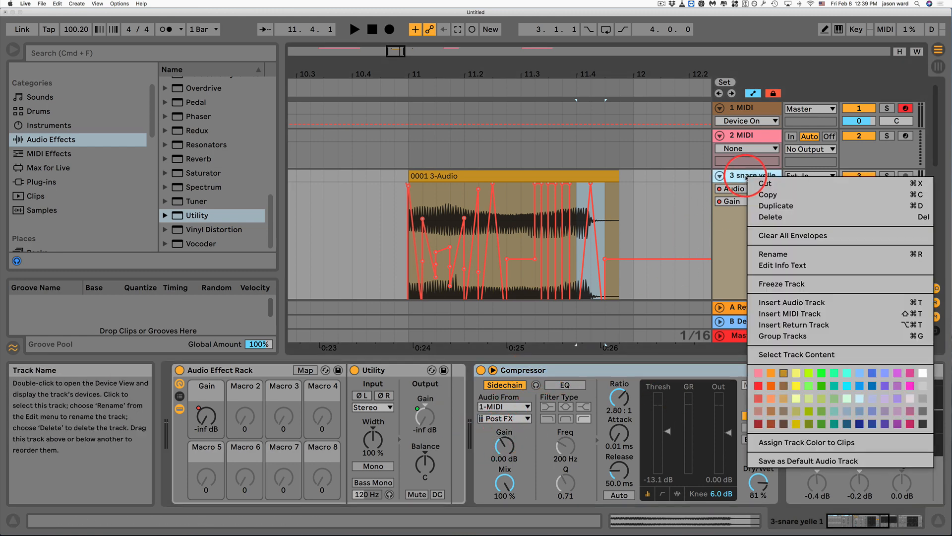
click(817, 281)
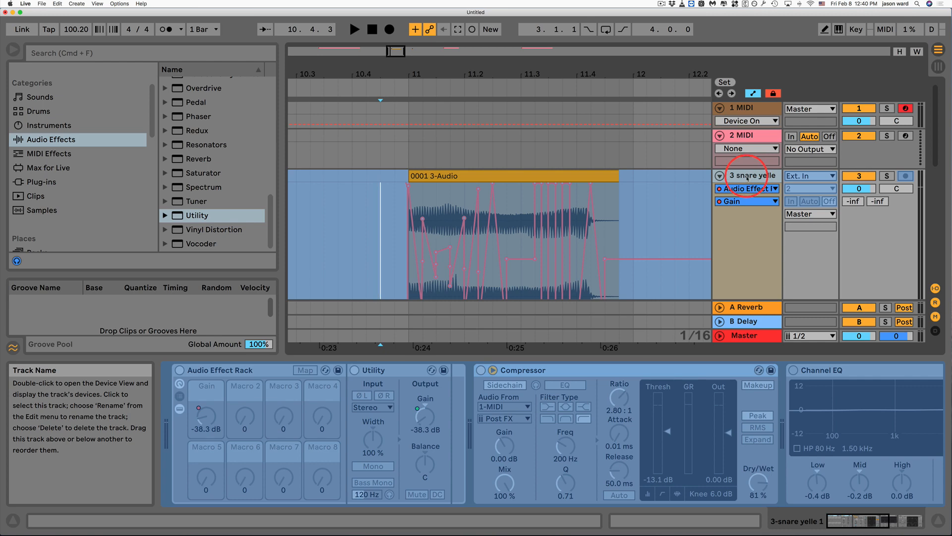
key(super+z)
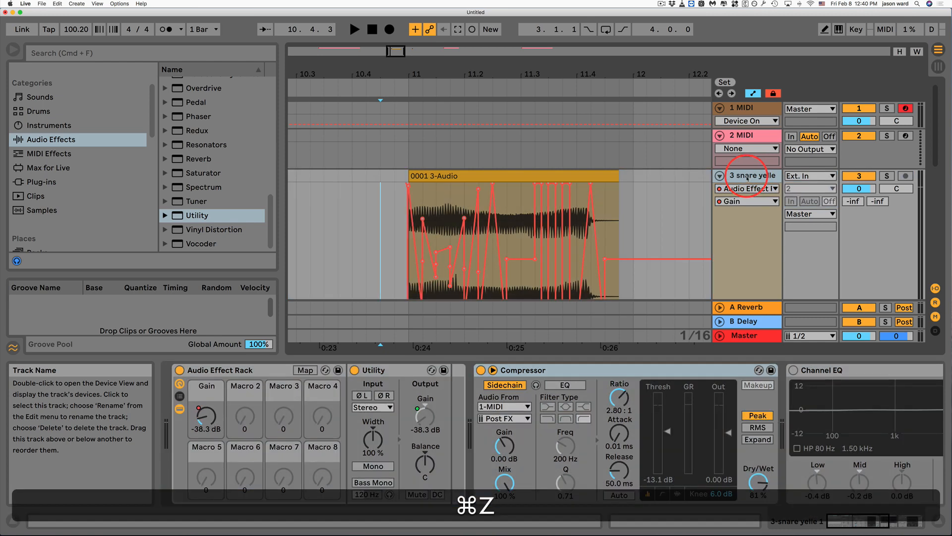